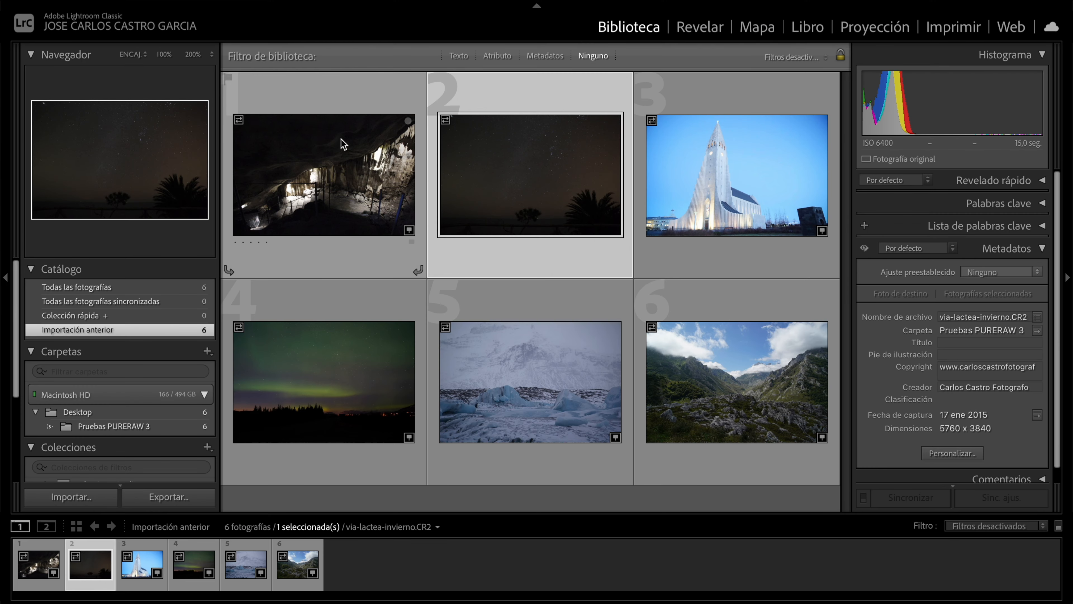
Open cueva-zuheros.CR2 and examine its noise close up in the cave ceiling and walls, first in Biblioteca and then in Revelar
{"action": "left_click", "coordinate": [345, 183]}
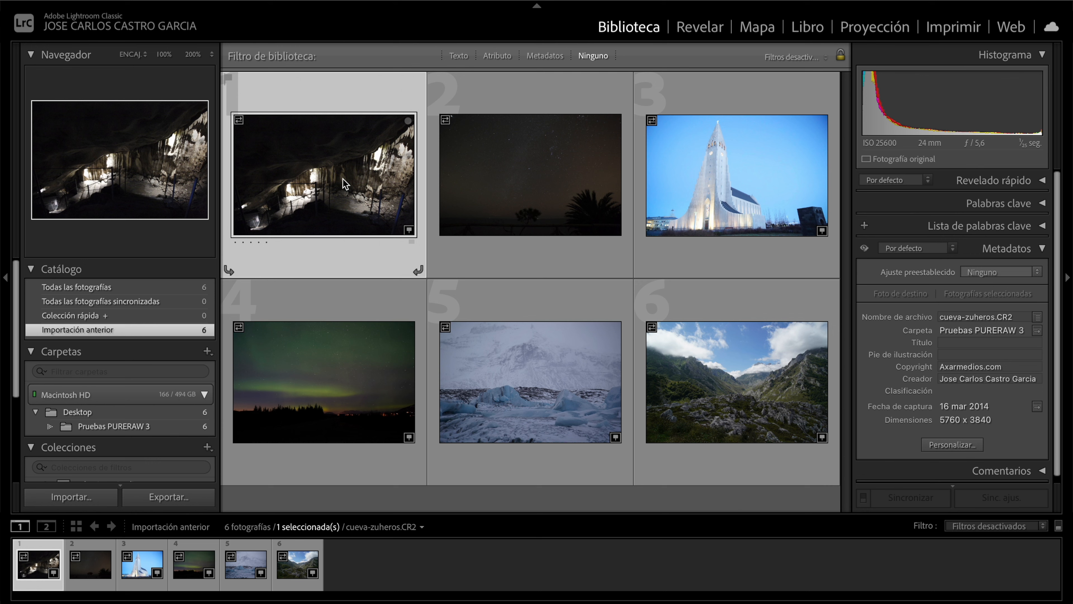
{"action": "double_click", "coordinate": [345, 184]}
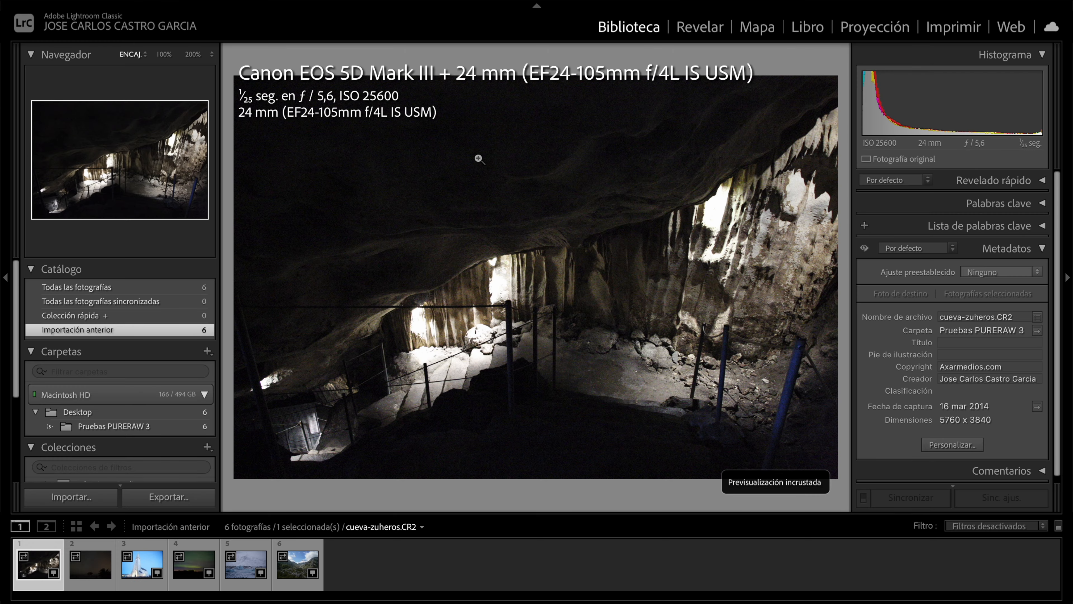
{"action": "left_click", "coordinate": [479, 242]}
{"action": "left_click_drag", "start_coordinate": [541, 275], "coordinate": [448, 242]}
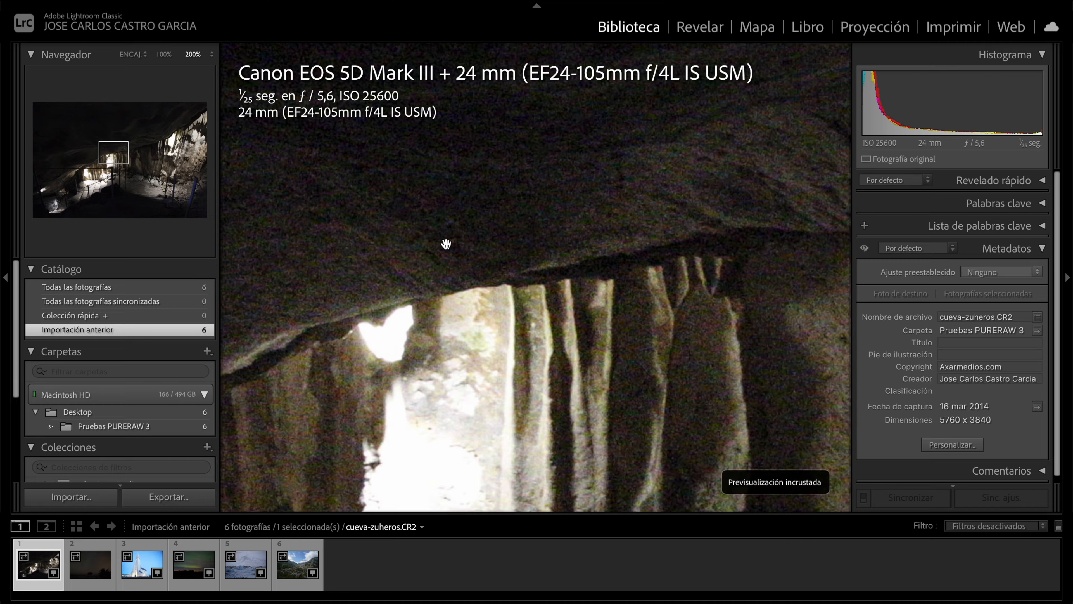
{"action": "key", "text": "d"}
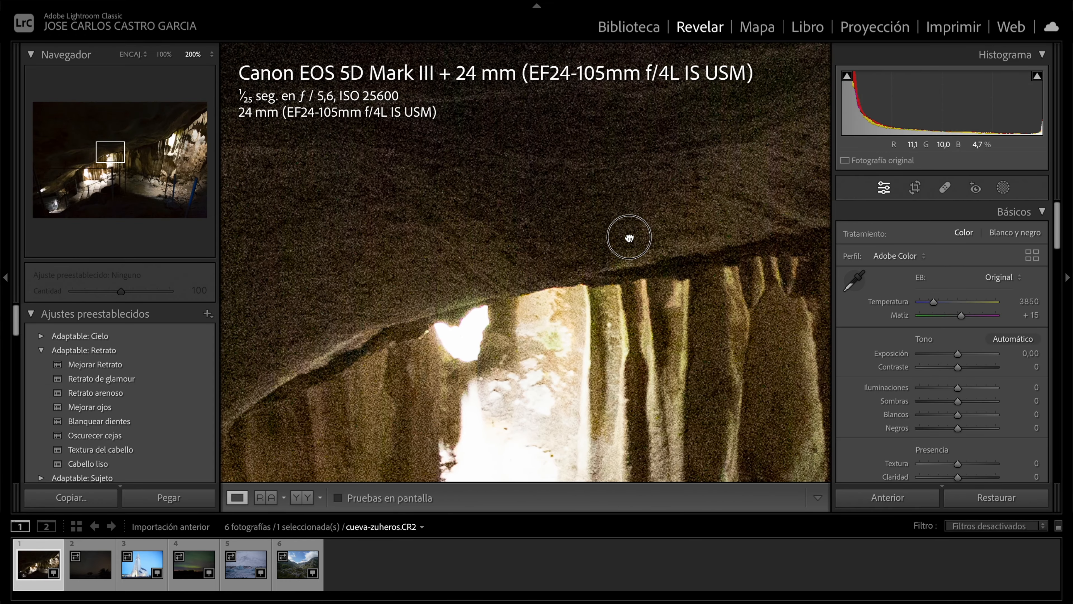
{"action": "left_click_drag", "start_coordinate": [644, 205], "coordinate": [633, 158]}
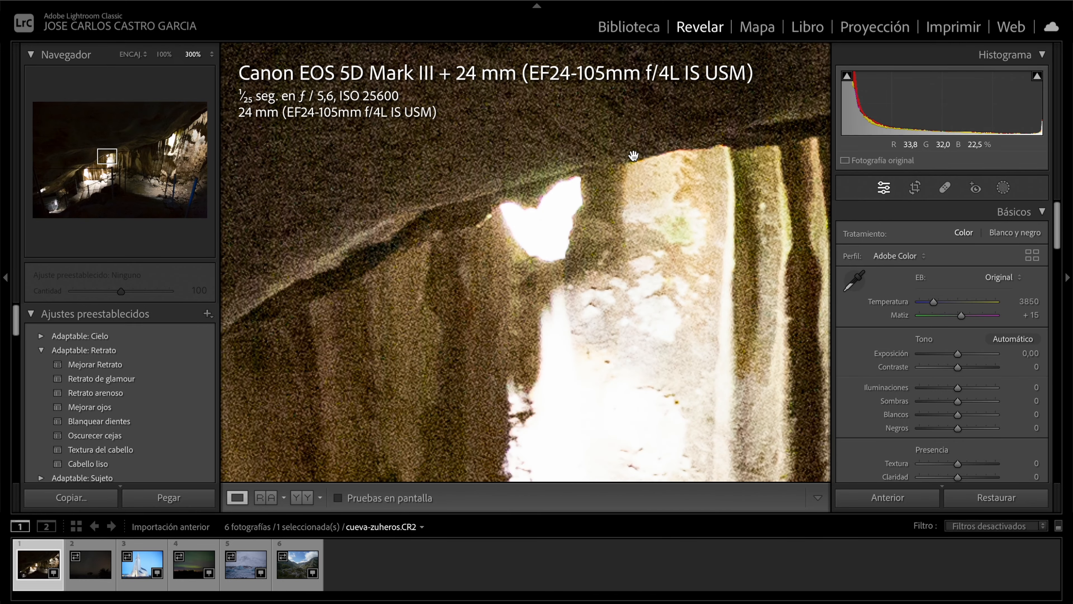
{"action": "key", "text": "ctrl+minus"}
{"action": "key", "text": "ctrl+minus"}
{"action": "key", "text": "ctrl+minus"}
{"action": "key", "text": "ctrl+minus"}
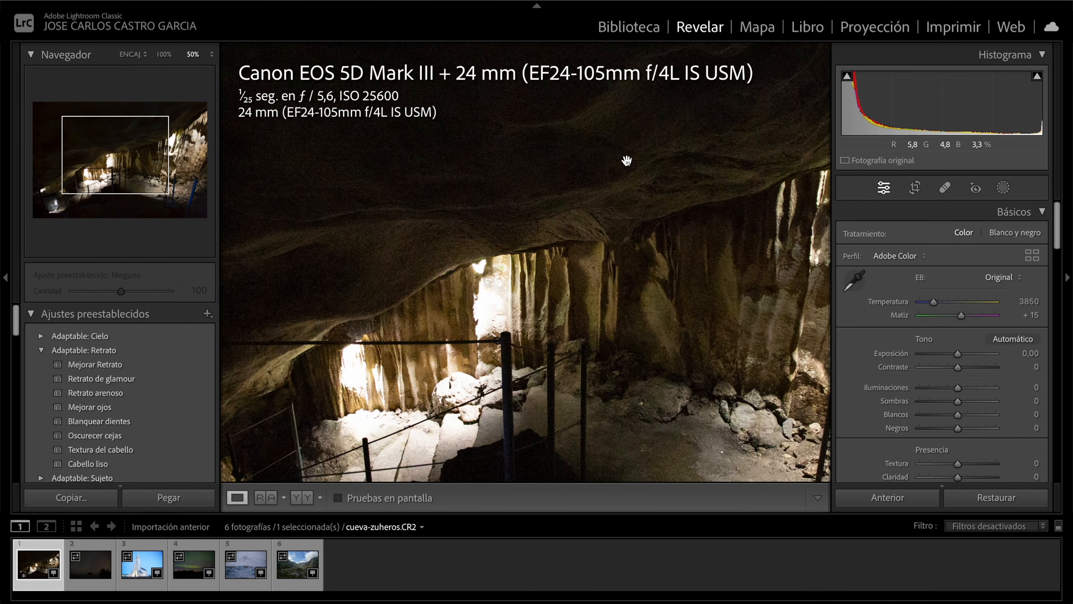
Send the cave photo to DxO PureRAW 3 and accept the Canon EOS 5D Mark III + Canon EF24-105mm F4L IS USM optics module
{"action": "right_click", "coordinate": [25, 571]}
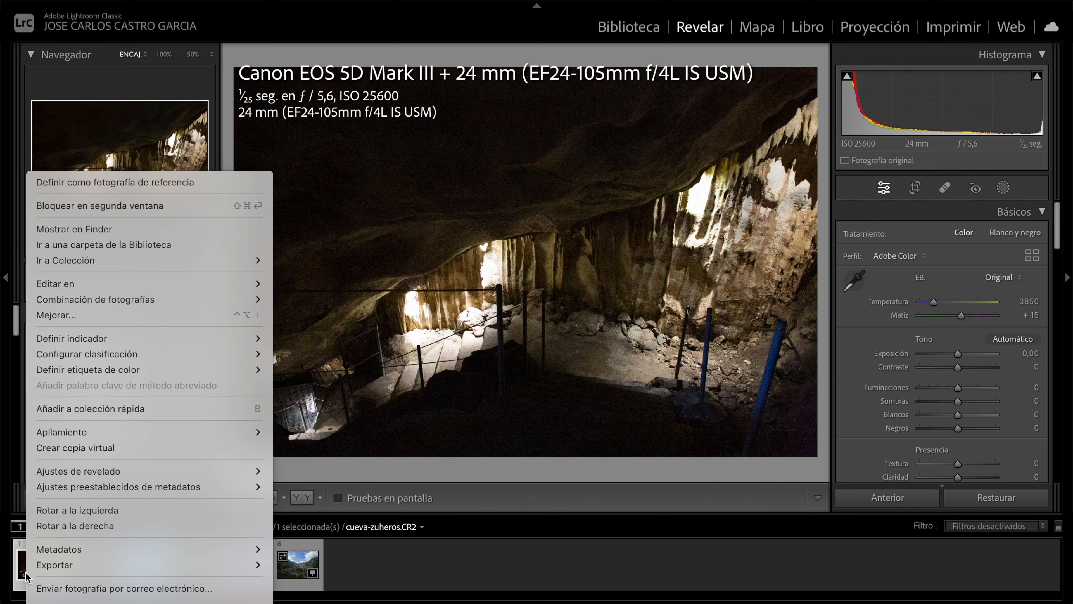
{"action": "mouse_move", "coordinate": [58, 564]}
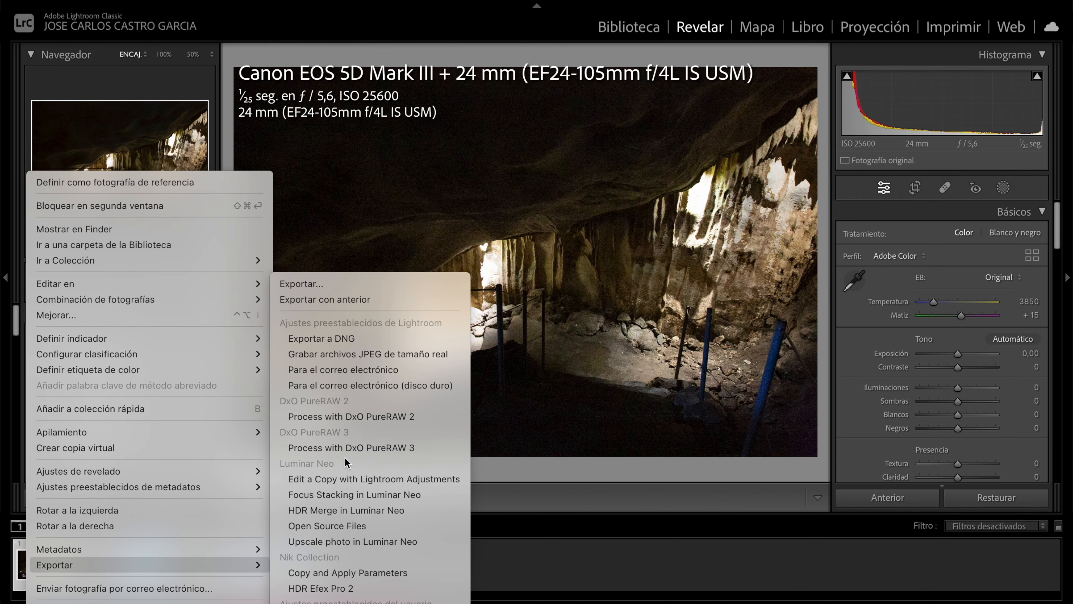
{"action": "left_click", "coordinate": [350, 448]}
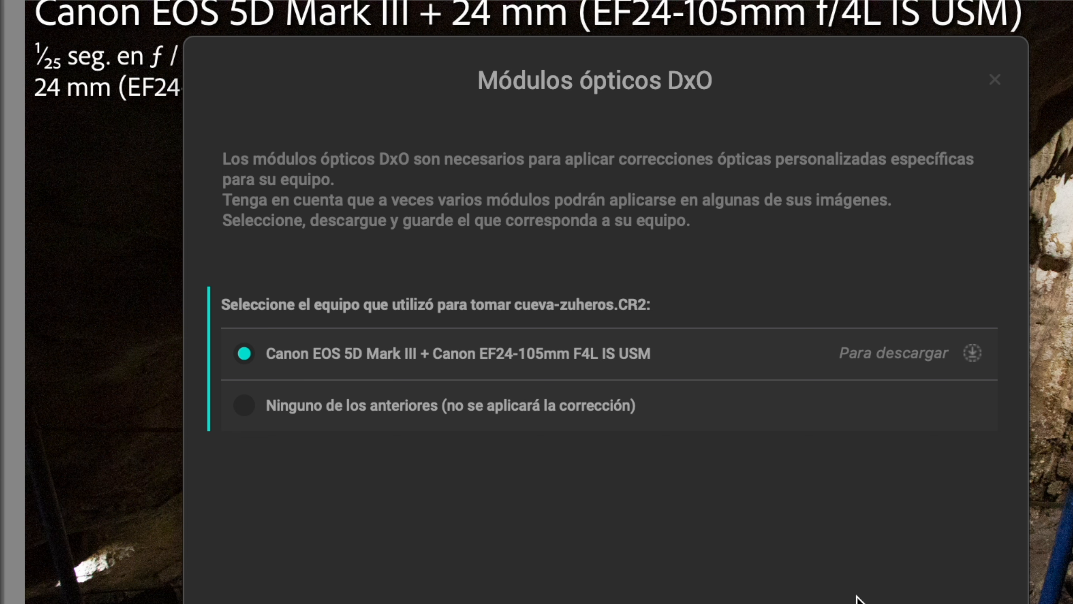
{"action": "left_click", "coordinate": [716, 522]}
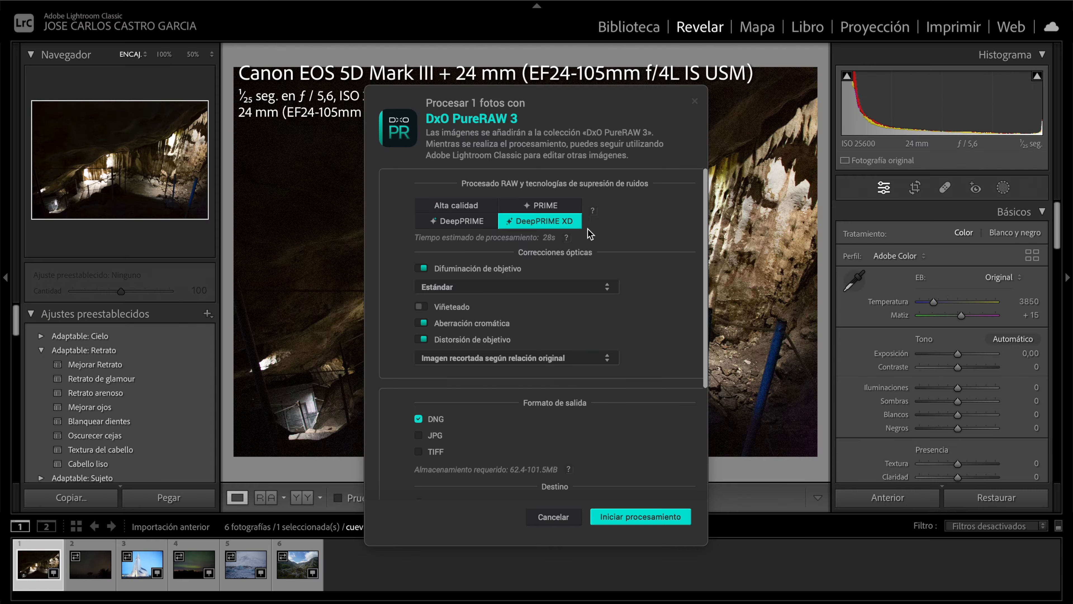
Review the correction, output and destination options, and start processing with DeepPRIME XD and DNG output
{"action": "mouse_move", "coordinate": [592, 211]}
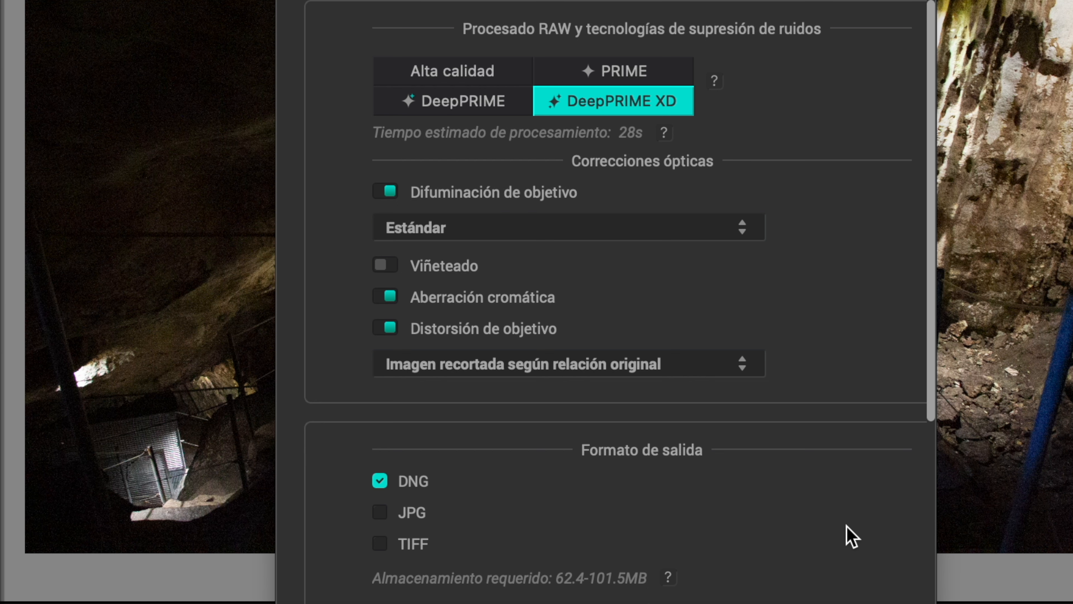
{"action": "scroll", "coordinate": [730, 523], "scroll_direction": "down", "scroll_amount": 10}
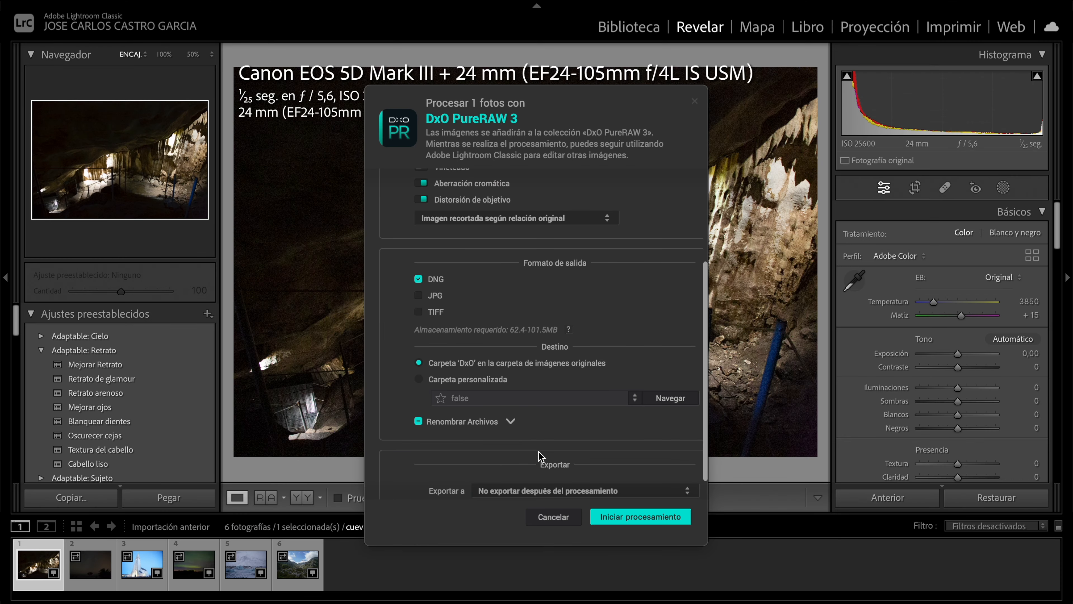
{"action": "scroll", "coordinate": [536, 406], "scroll_direction": "down", "scroll_amount": 1}
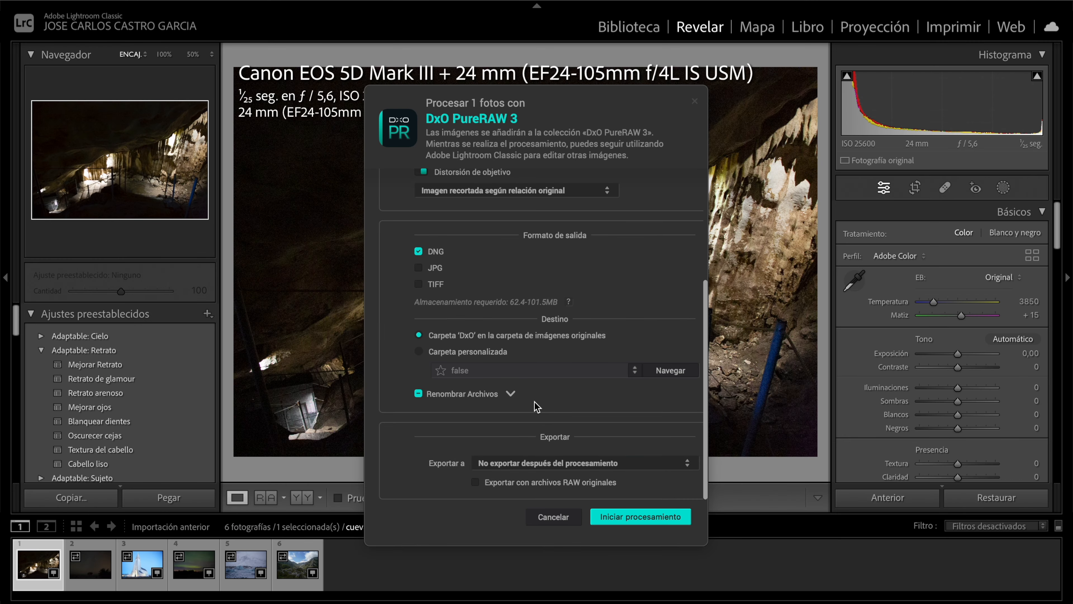
{"action": "scroll", "coordinate": [453, 437], "scroll_direction": "up", "scroll_amount": 4}
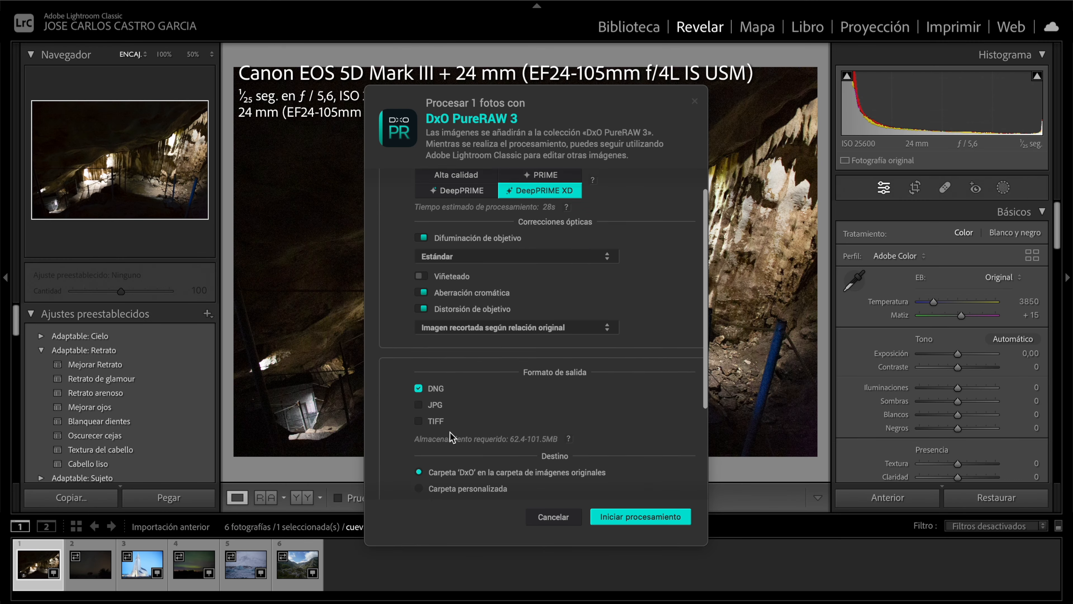
{"action": "scroll", "coordinate": [453, 437], "scroll_direction": "down", "scroll_amount": 4}
{"action": "scroll", "coordinate": [453, 438], "scroll_direction": "up", "scroll_amount": 5}
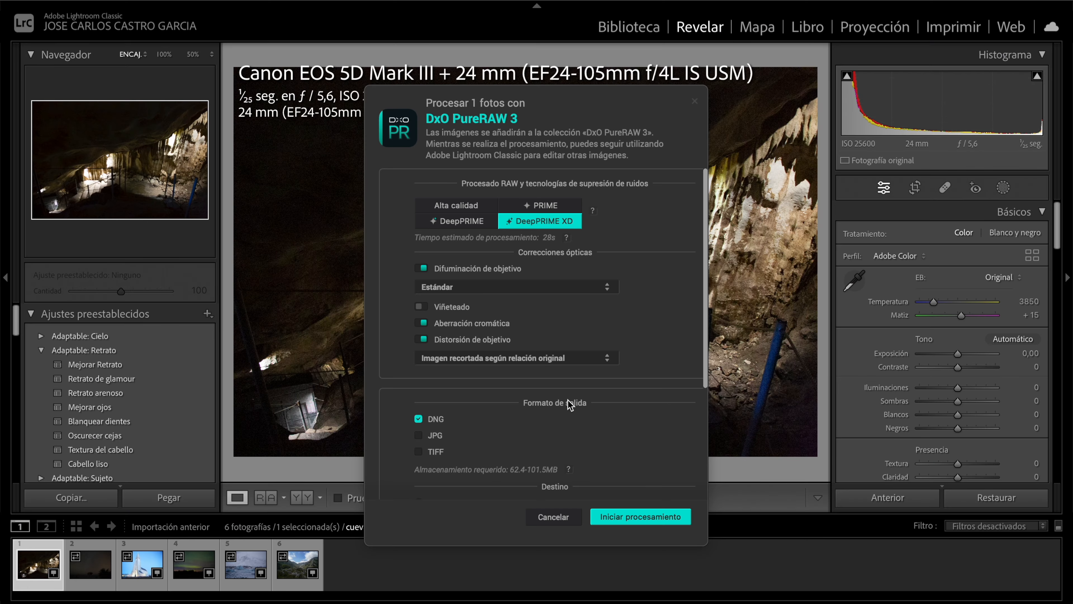
{"action": "left_click", "coordinate": [617, 522]}
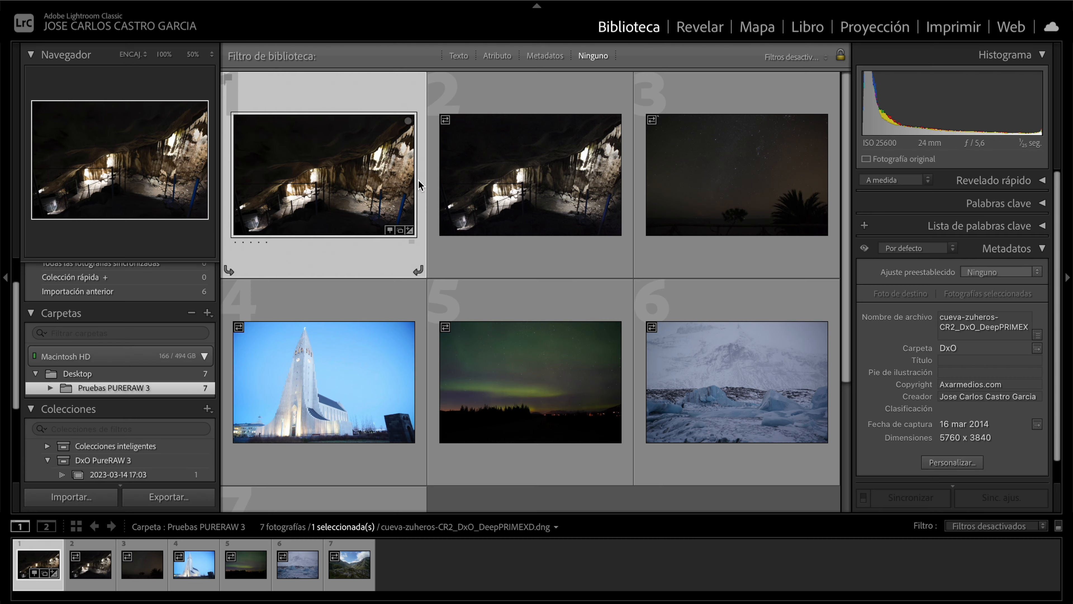
Open the processed DeepPRIME XD file at full view and compare it repeatedly with the original cueva-zuheros.CR2
{"action": "double_click", "coordinate": [412, 178]}
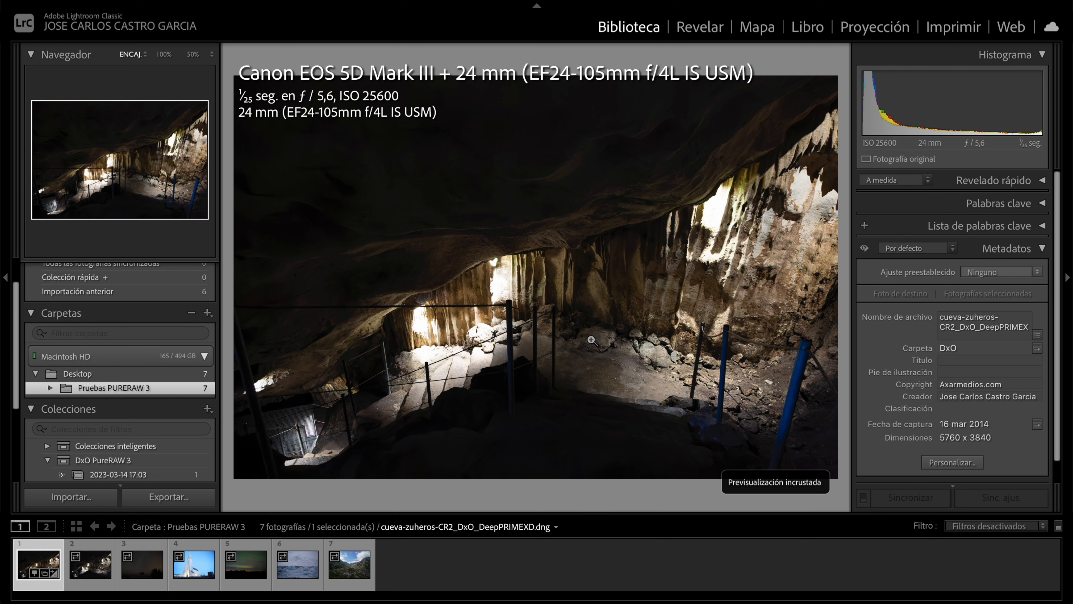
{"action": "key", "text": "Right"}
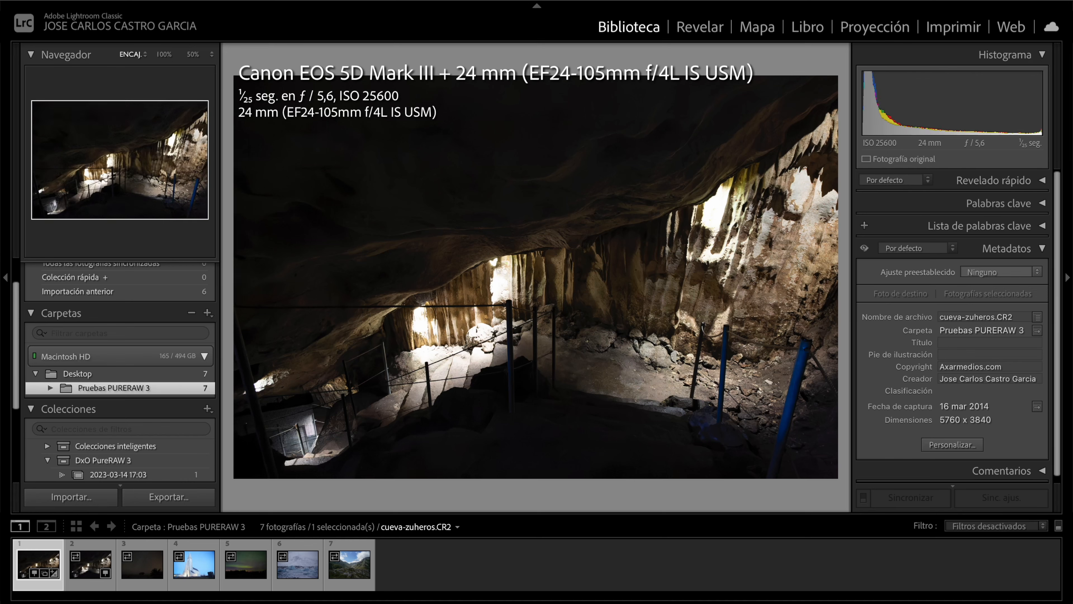
{"action": "key", "text": "Left"}
{"action": "key", "text": "Left"}
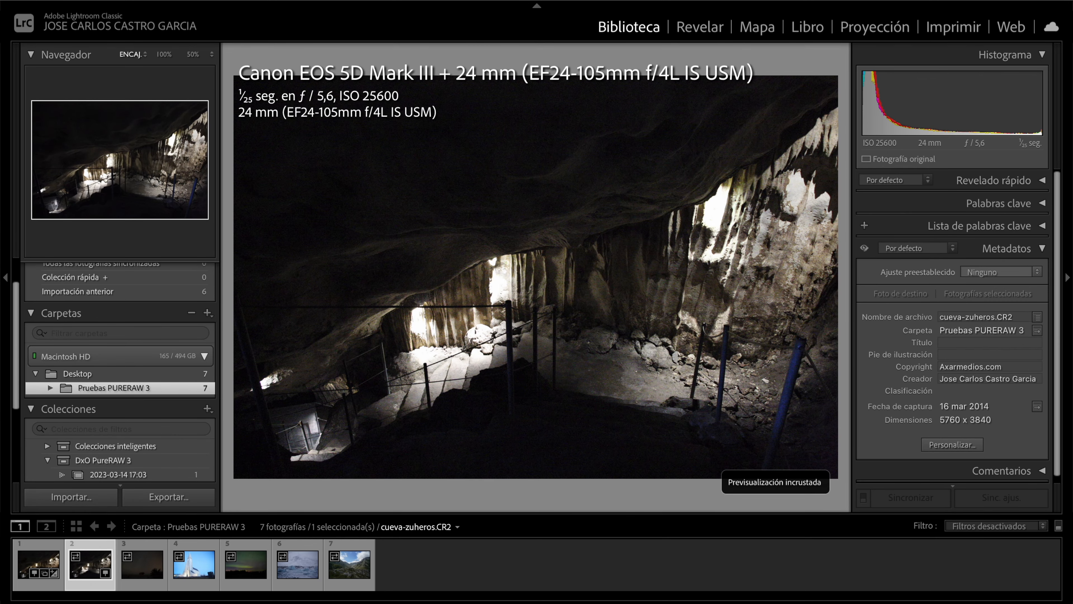
{"action": "key", "text": "Right"}
{"action": "key", "text": "Left"}
{"action": "key", "text": "Right"}
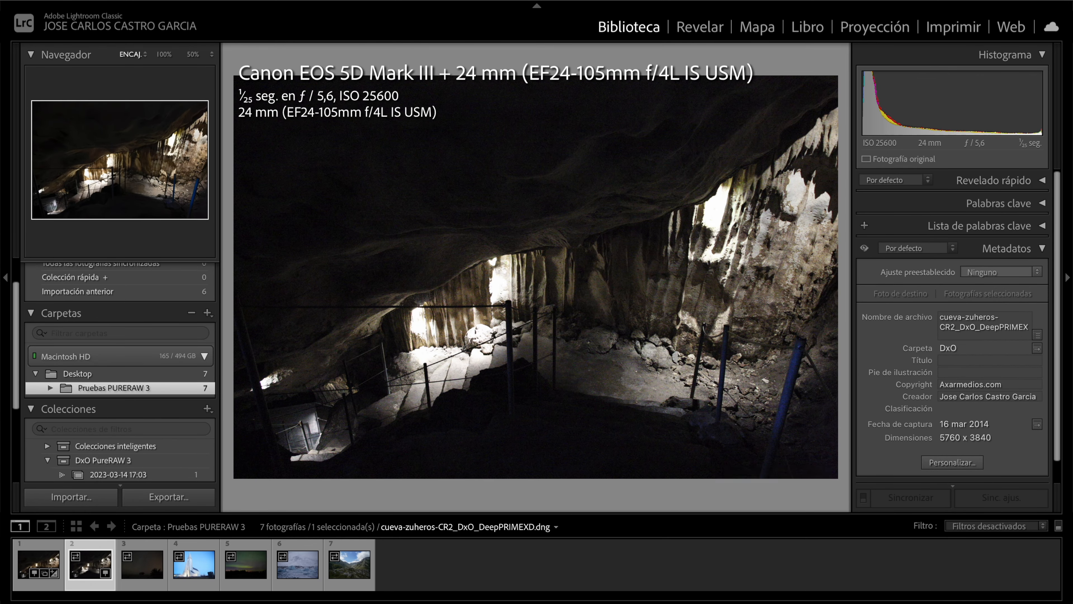
{"action": "key", "text": "Left"}
{"action": "key", "text": "Right"}
{"action": "key", "text": "Left"}
{"action": "key", "text": "Right"}
{"action": "key", "text": "Left"}
{"action": "key", "text": "Right"}
{"action": "key", "text": "Left"}
{"action": "key", "text": "Left"}
{"action": "key", "text": "Right"}
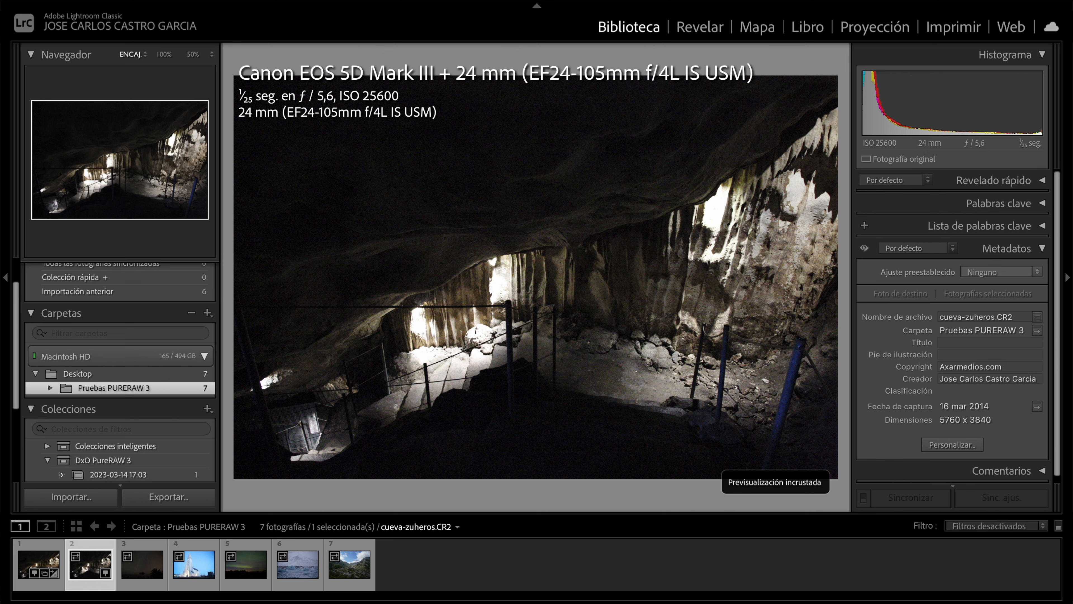
{"action": "key", "text": "Left"}
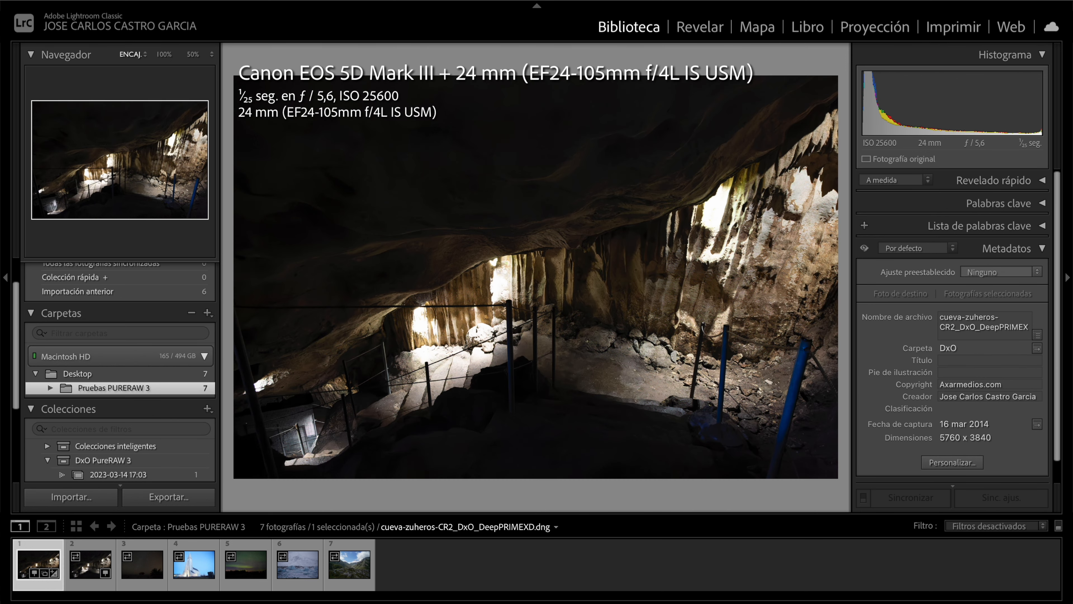
Raise the processed DNG's exposure to +3,10 in Revelar and inspect the brightened ceiling and walls close up
{"action": "key", "text": "d"}
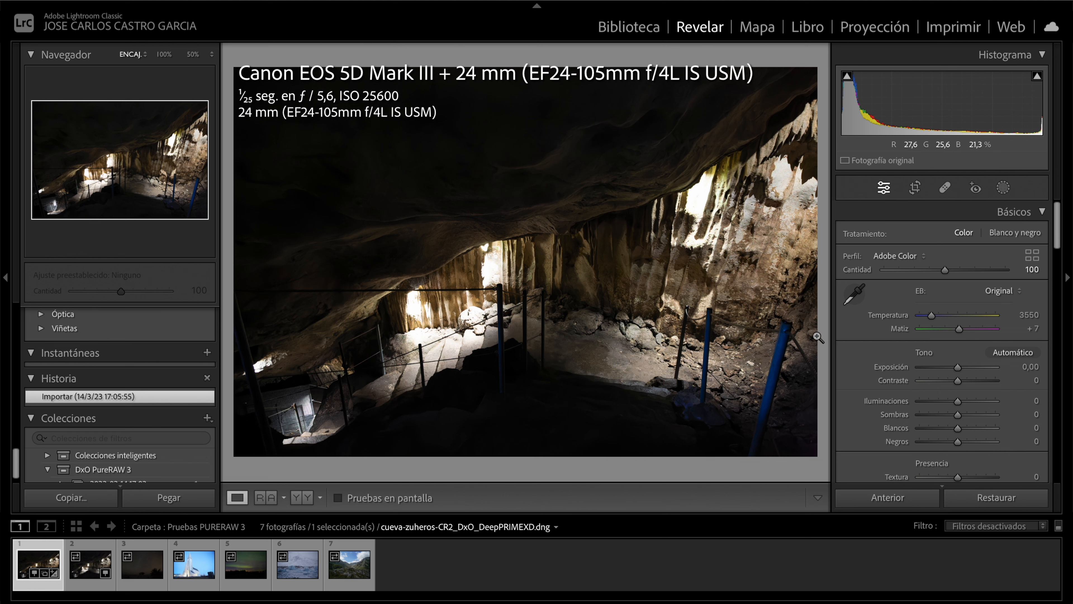
{"action": "left_click_drag", "start_coordinate": [957, 367], "coordinate": [979, 371]}
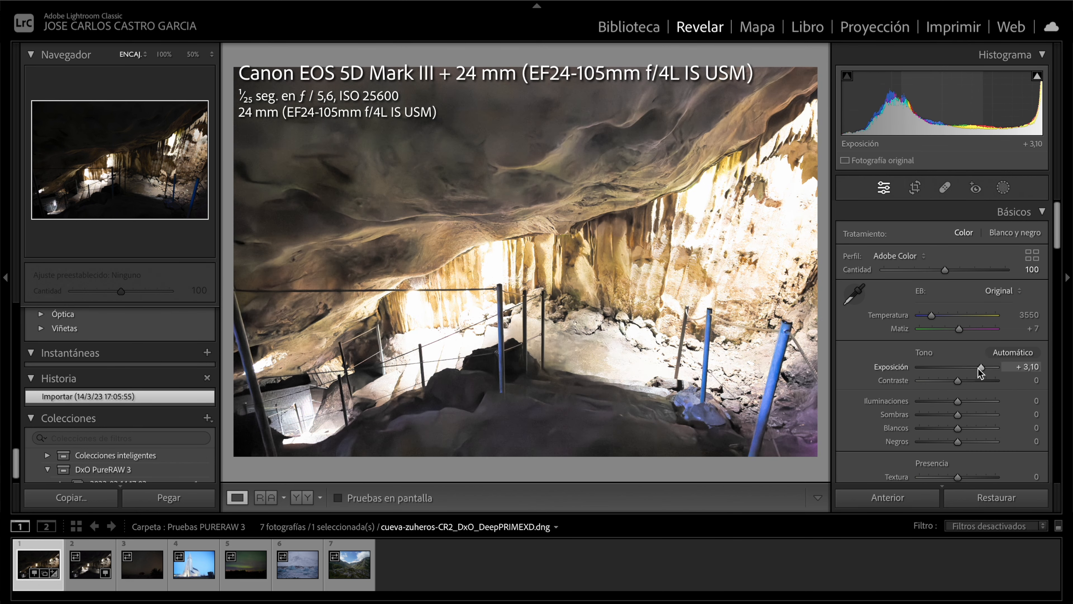
{"action": "left_click", "coordinate": [544, 148]}
{"action": "left_click_drag", "start_coordinate": [543, 148], "coordinate": [595, 216]}
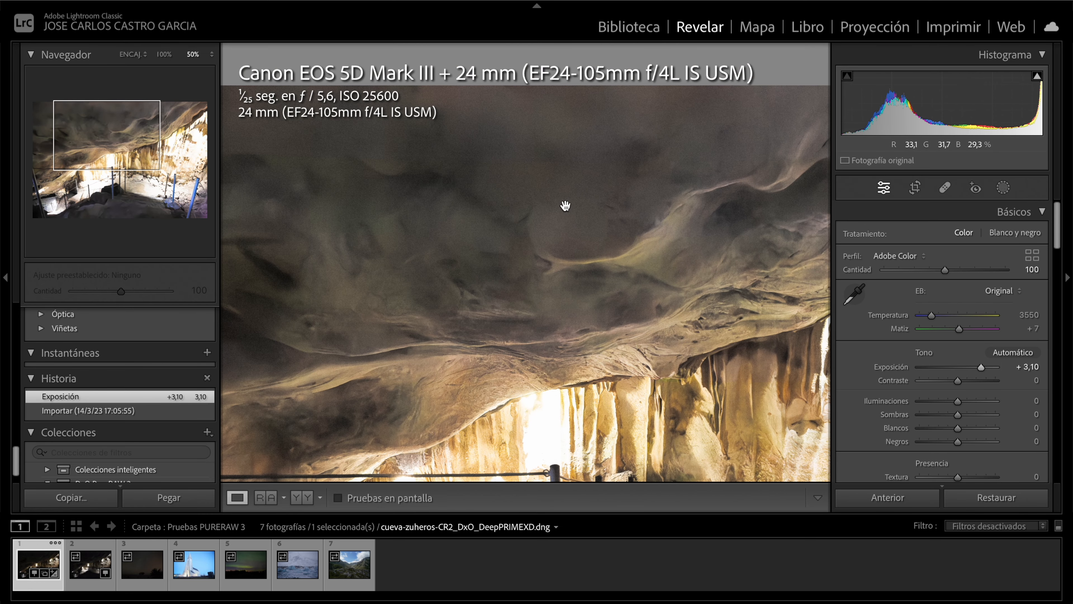
{"action": "left_click_drag", "start_coordinate": [434, 264], "coordinate": [492, 131]}
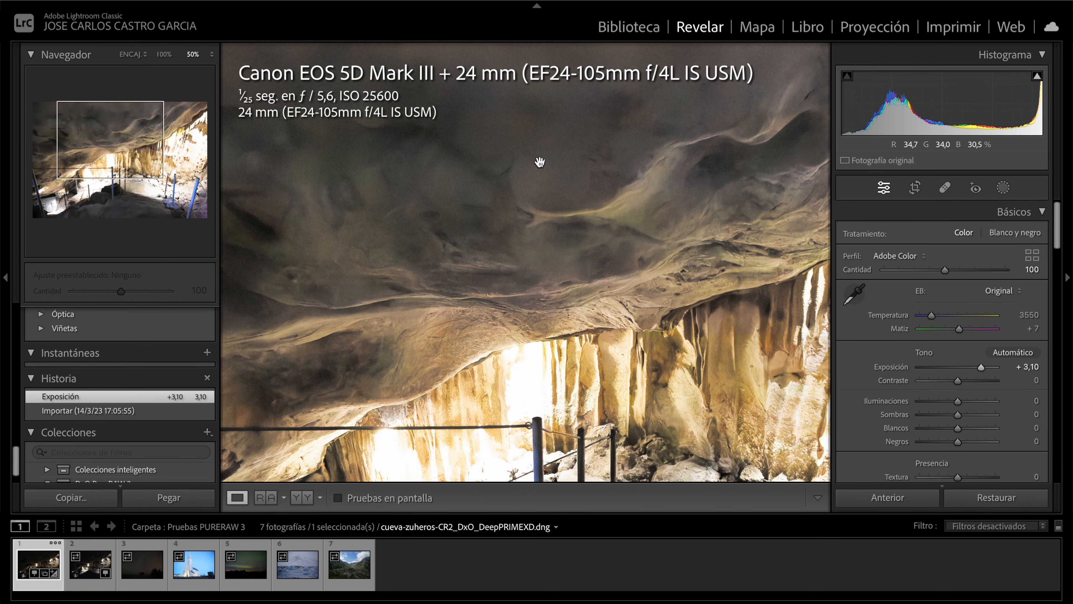
{"action": "left_click_drag", "start_coordinate": [483, 231], "coordinate": [478, 221]}
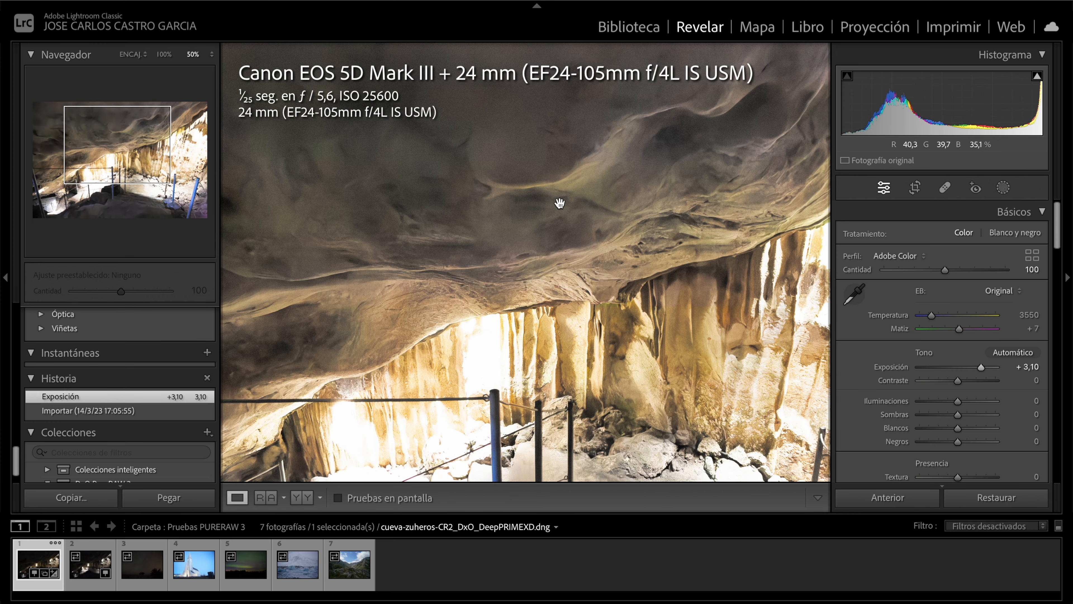
{"action": "left_click_drag", "start_coordinate": [544, 251], "coordinate": [522, 196]}
{"action": "left_click_drag", "start_coordinate": [522, 196], "coordinate": [441, 264]}
{"action": "left_click", "coordinate": [484, 254]}
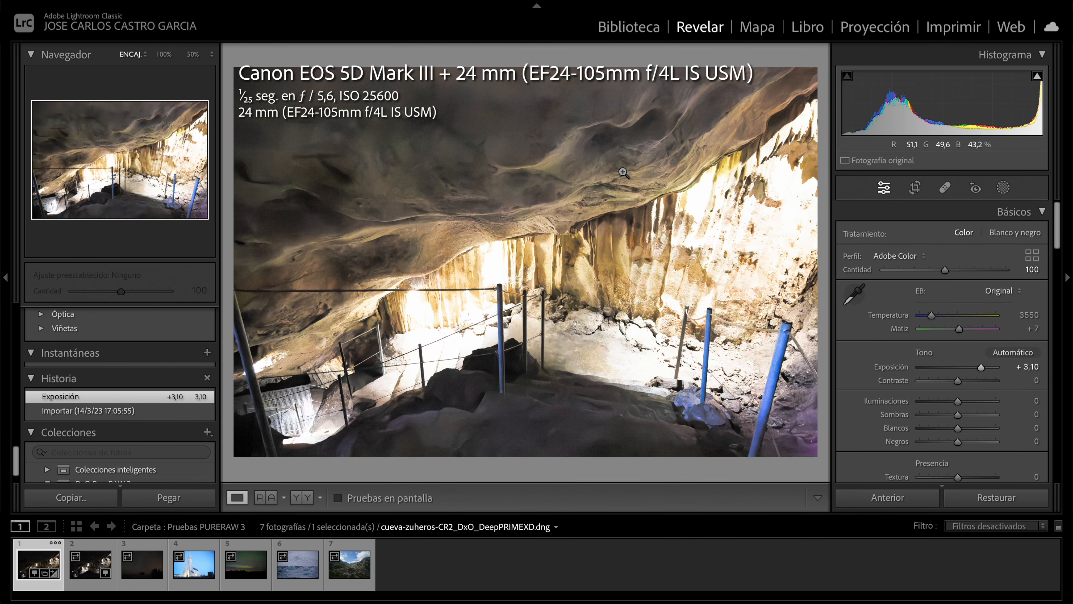
Set the exposure of the original cueva-zuheros.CR2 to +3,10 to match the processed version
{"action": "left_click", "coordinate": [90, 564]}
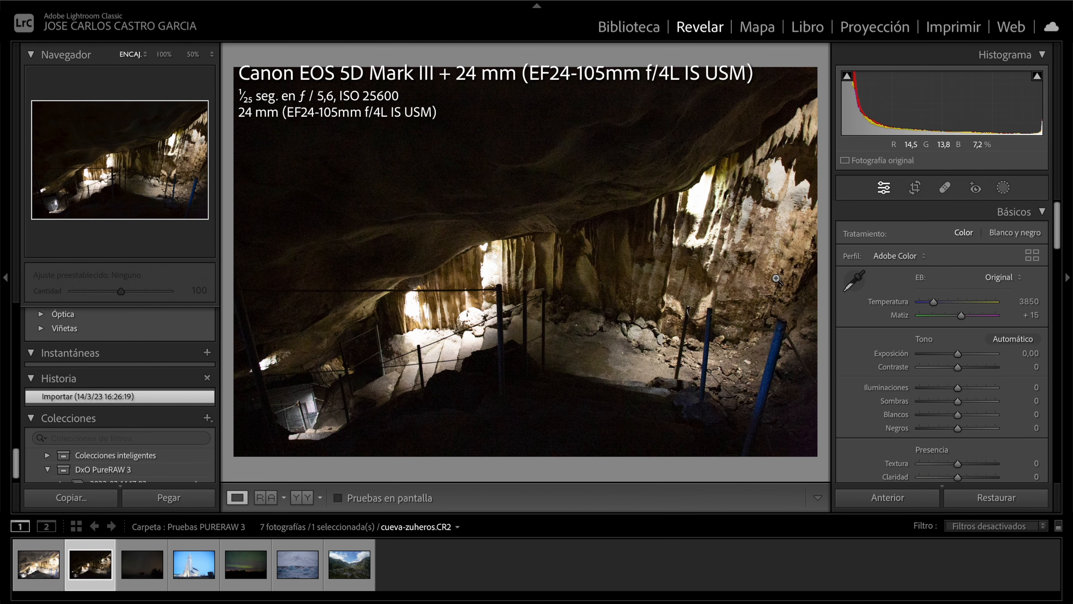
{"action": "left_click", "coordinate": [25, 565]}
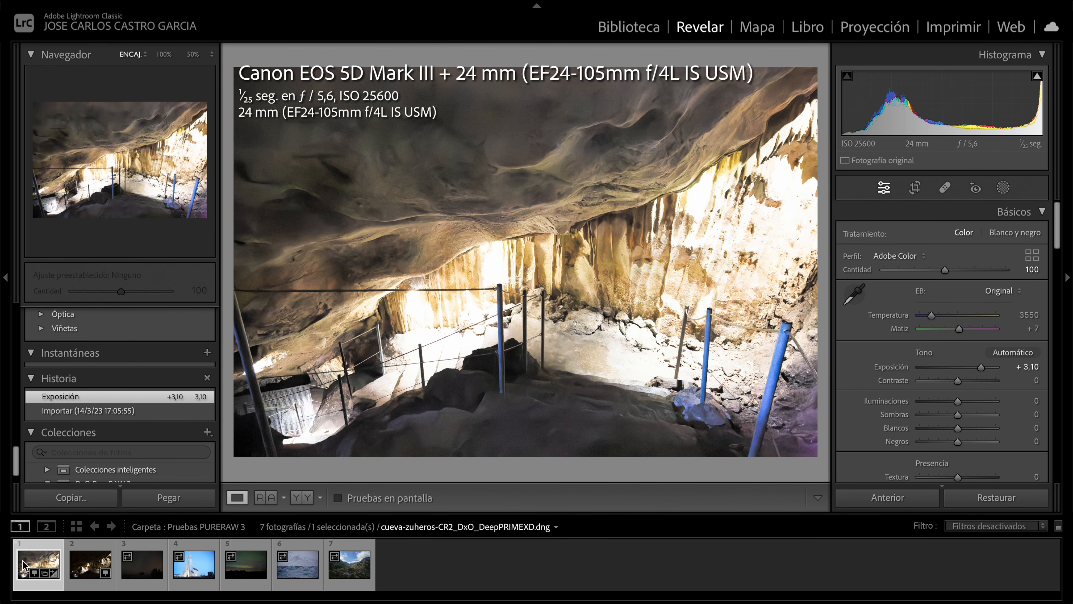
{"action": "left_click", "coordinate": [90, 564]}
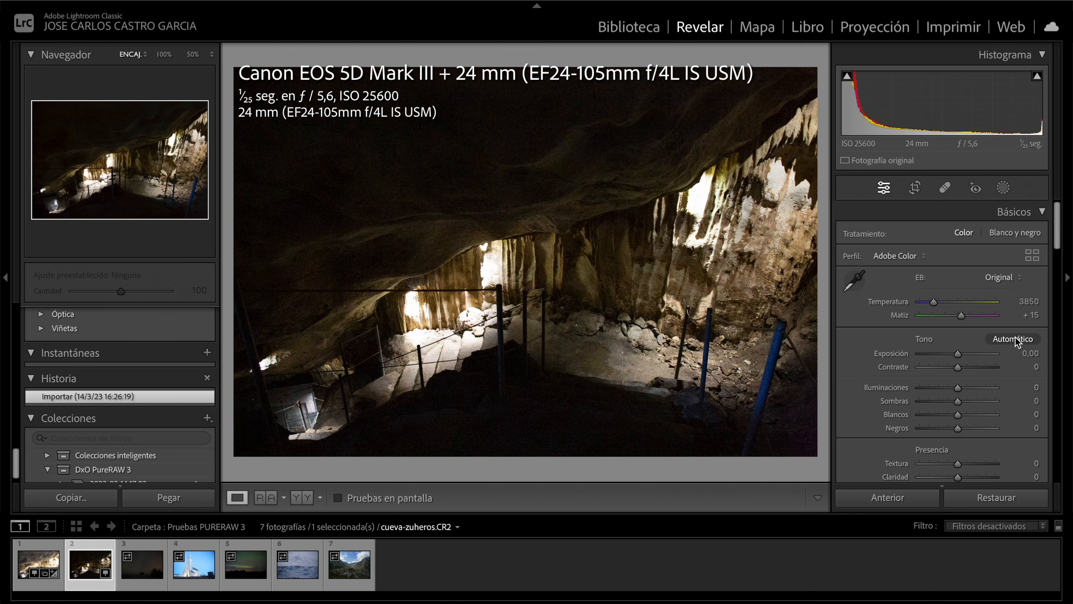
{"action": "left_click", "coordinate": [1014, 353]}
{"action": "type", "text": "3,1"}
{"action": "key", "text": "Return"}
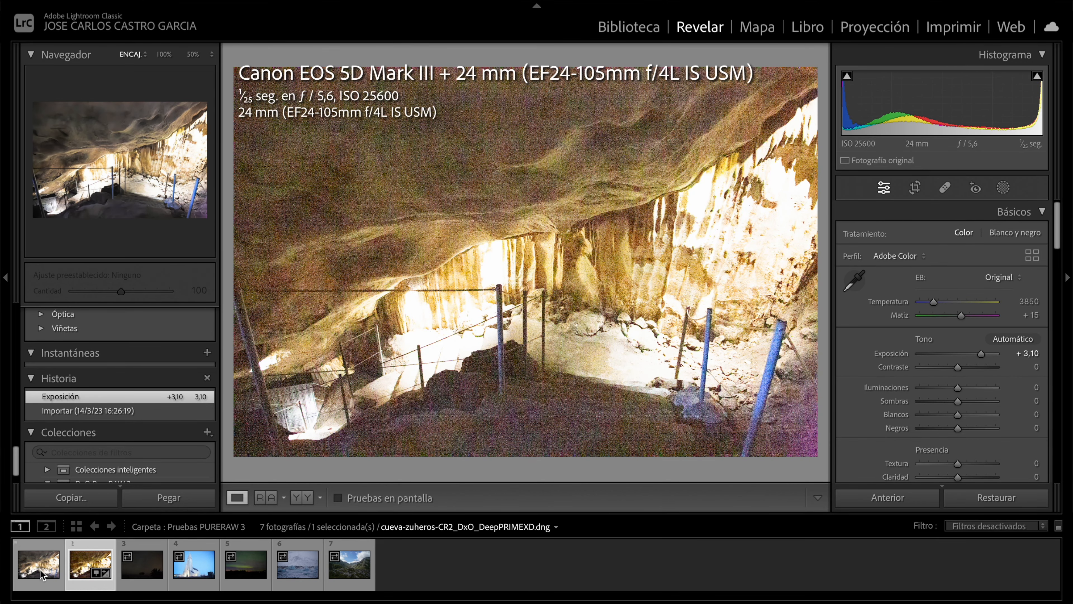
Compare the noise in the brightened original CR2 with the brightened DeepPRIME XD version
{"action": "left_click", "coordinate": [32, 556]}
{"action": "key", "text": "Right"}
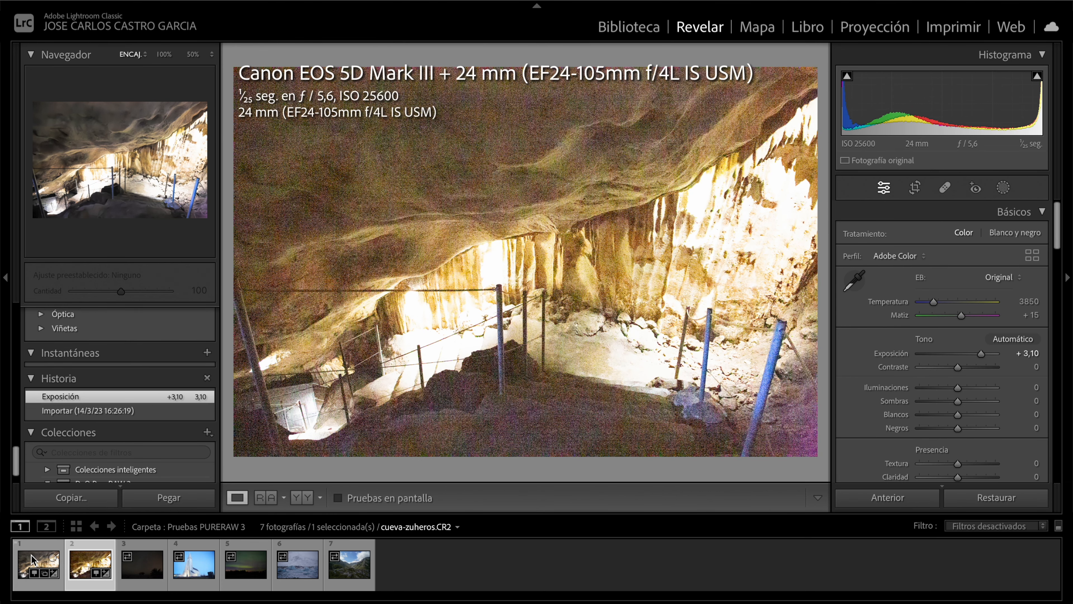
{"action": "left_click", "coordinate": [30, 556]}
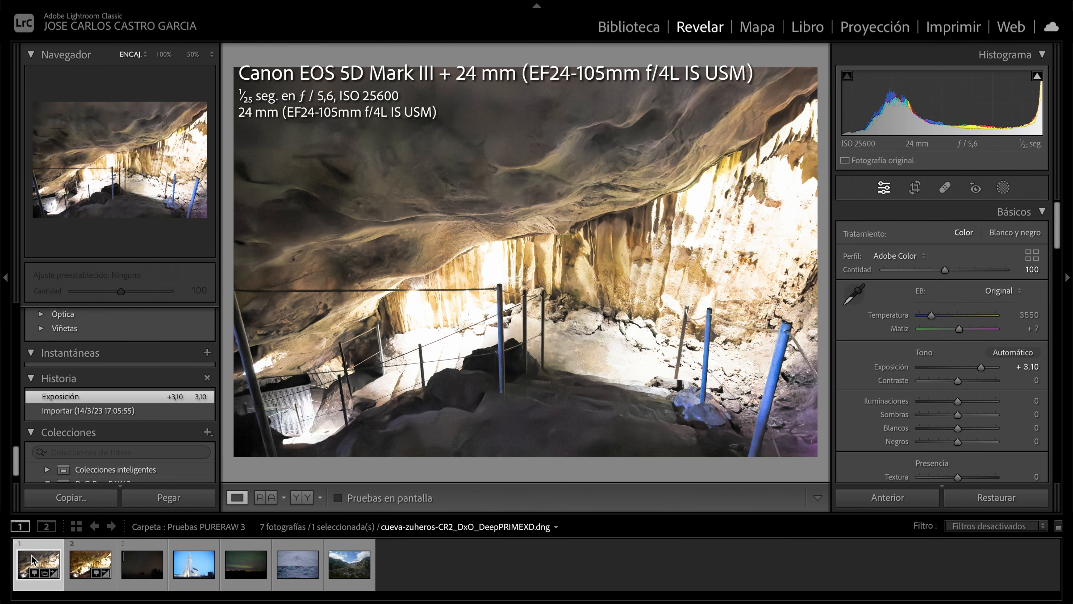
{"action": "key", "text": "Right"}
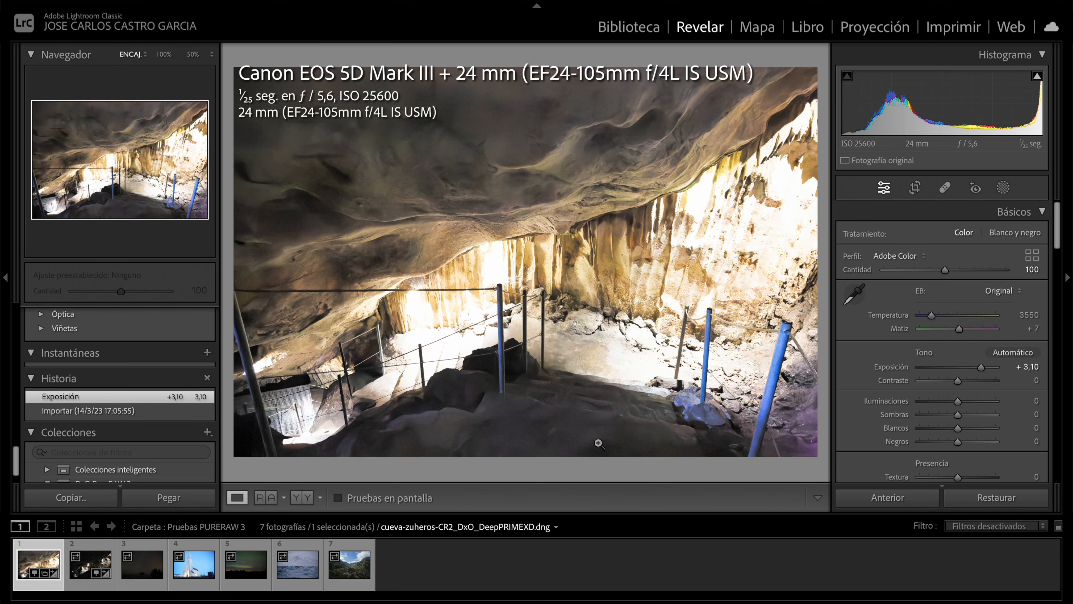
Reset the processed cave DNG's adjustments and redevelop it with the Adobe Paisaje profile and automatic tone
{"action": "left_click", "coordinate": [997, 501]}
{"action": "left_click", "coordinate": [908, 261]}
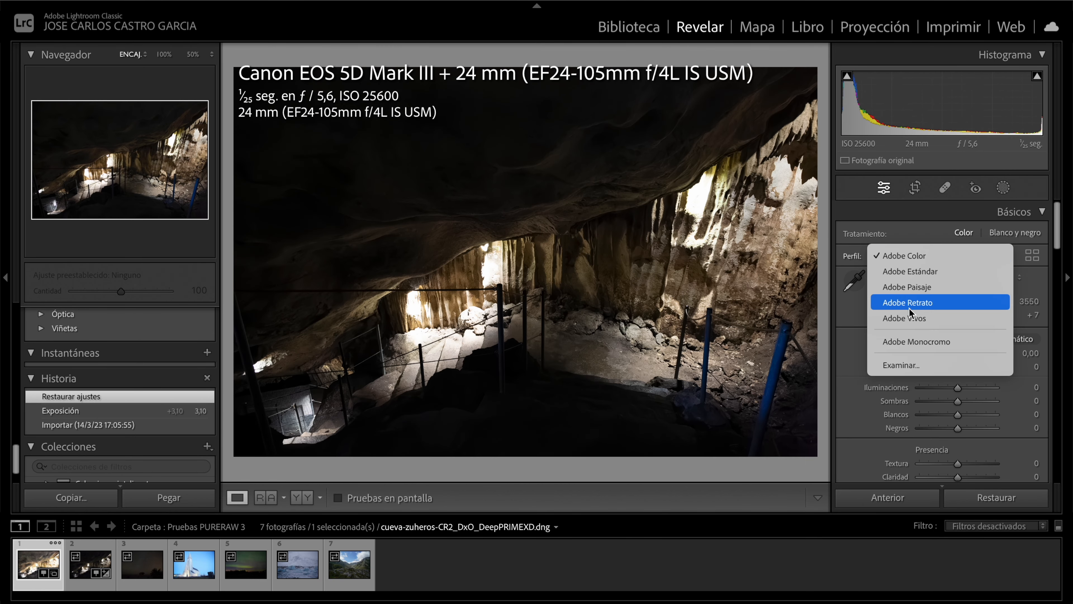
{"action": "left_click", "coordinate": [912, 293]}
{"action": "left_click", "coordinate": [1002, 340]}
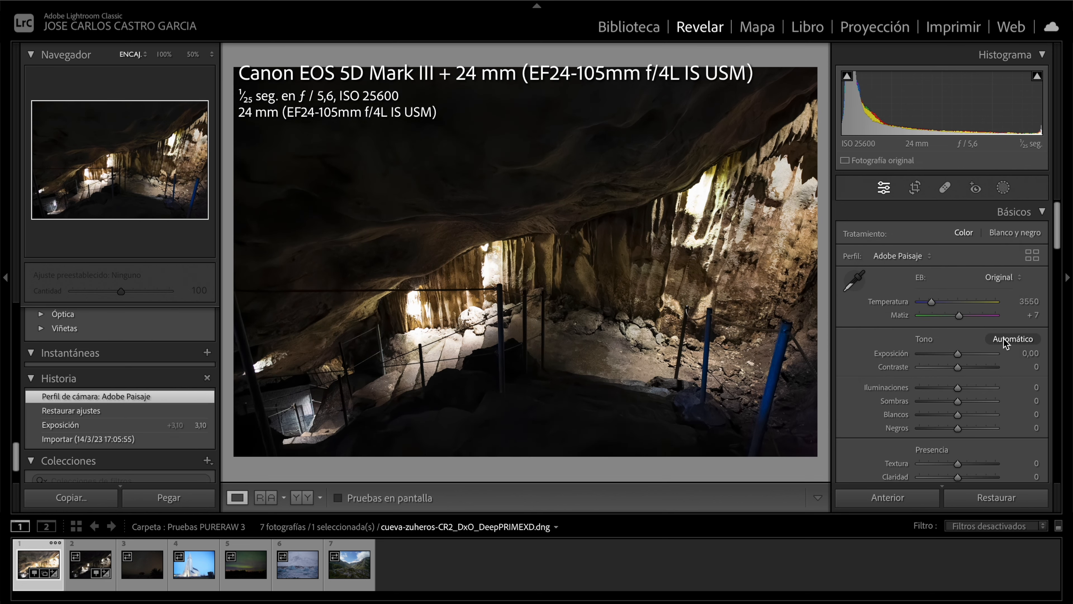
Set the processed DNG's exposure to +2,45 and highlights to -100, and inspect the cave up close
{"action": "left_click_drag", "start_coordinate": [964, 354], "coordinate": [976, 356]}
{"action": "left_click_drag", "start_coordinate": [937, 387], "coordinate": [919, 389]}
{"action": "left_click", "coordinate": [529, 259]}
{"action": "left_click_drag", "start_coordinate": [529, 259], "coordinate": [427, 283]}
{"action": "left_click", "coordinate": [544, 255]}
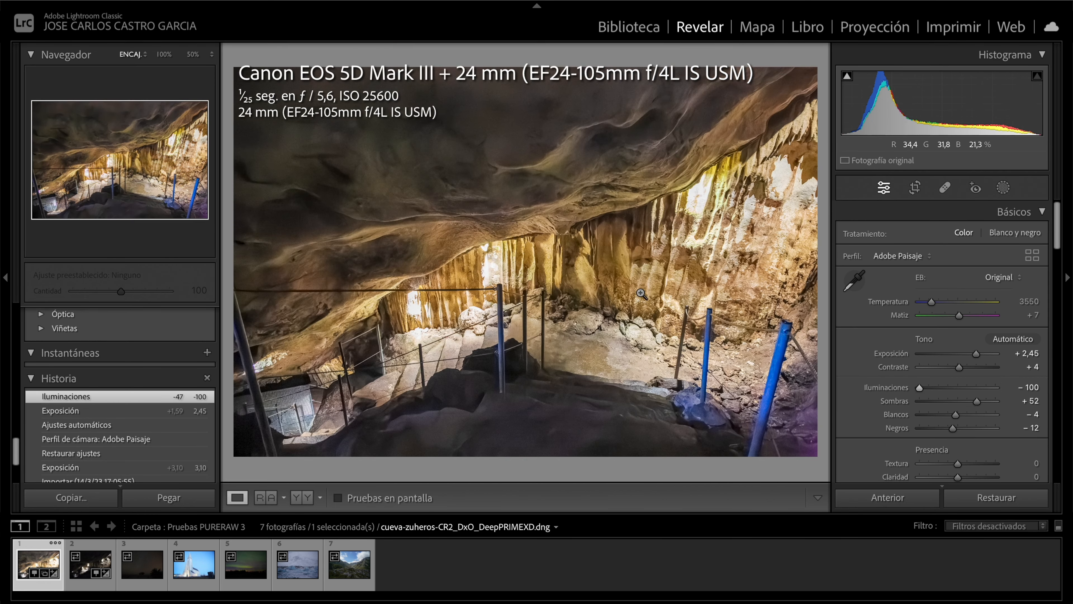
Set the processed DNG's whites to +16 and blacks to -25, and check the adjusted cave up close
{"action": "left_click_drag", "start_coordinate": [956, 412], "coordinate": [948, 433]}
{"action": "scroll", "coordinate": [948, 434], "scroll_direction": "down", "scroll_amount": 3}
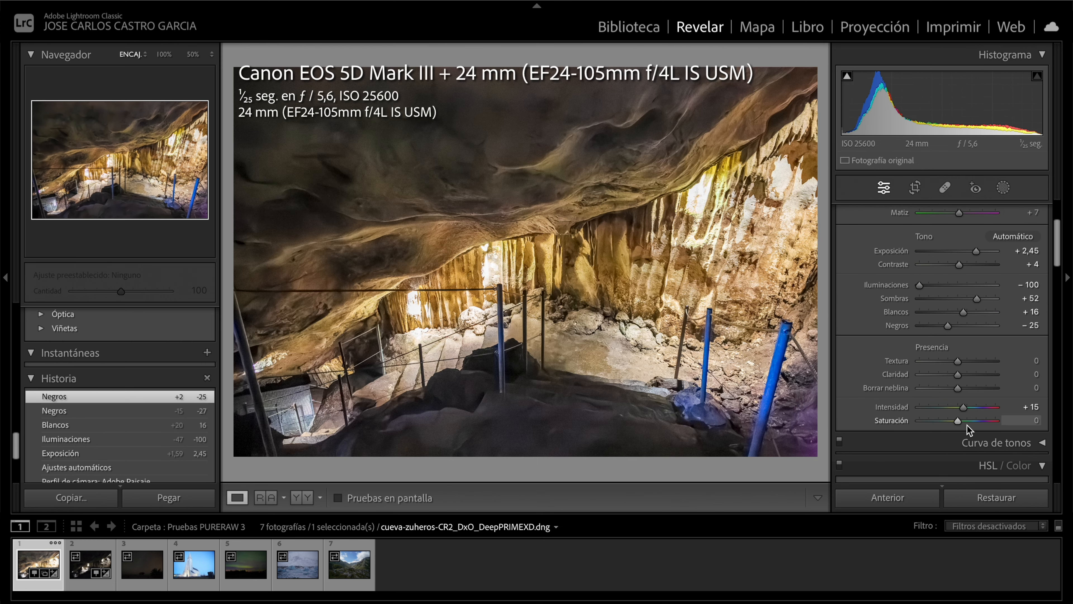
{"action": "scroll", "coordinate": [917, 454], "scroll_direction": "down", "scroll_amount": 3}
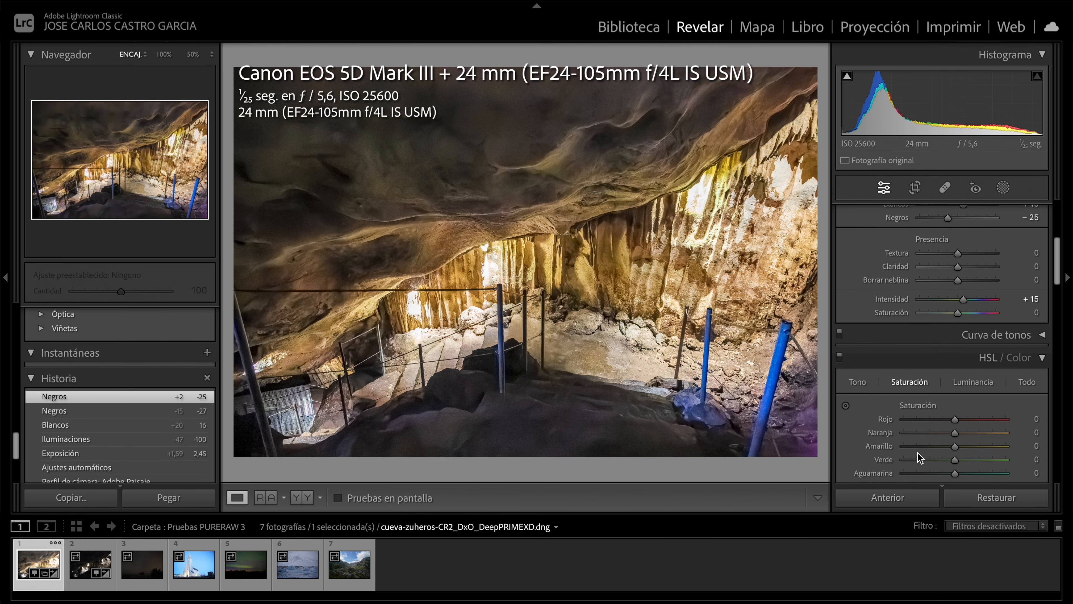
{"action": "left_click", "coordinate": [554, 253]}
{"action": "left_click", "coordinate": [557, 282]}
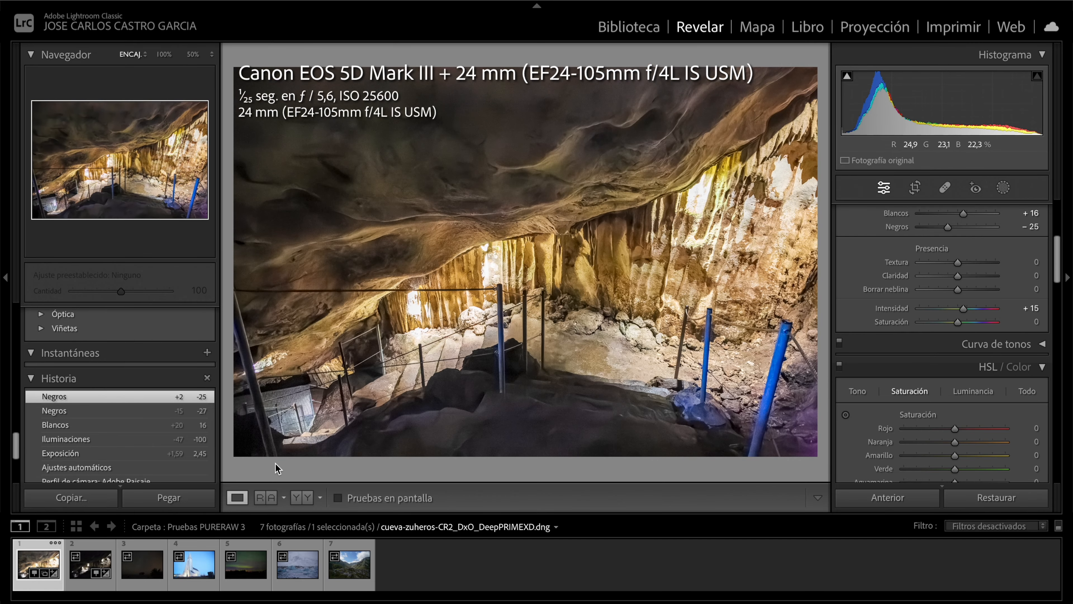
Compare the processed DNG before and after the edits side by side, and return to the single-photo view
{"action": "left_click", "coordinate": [301, 497]}
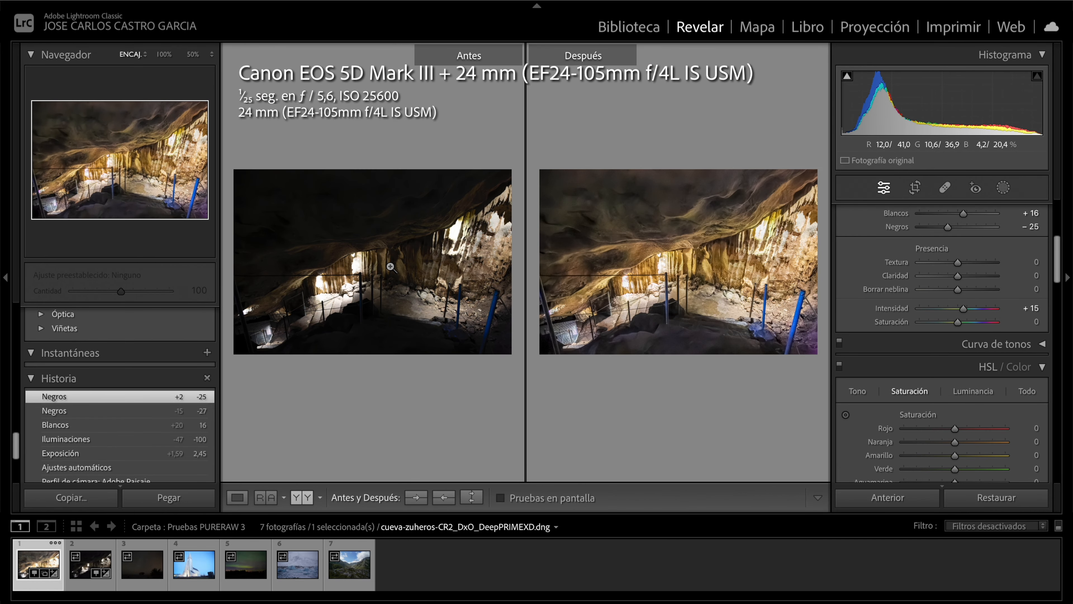
{"action": "left_click", "coordinate": [609, 295]}
{"action": "left_click", "coordinate": [443, 369]}
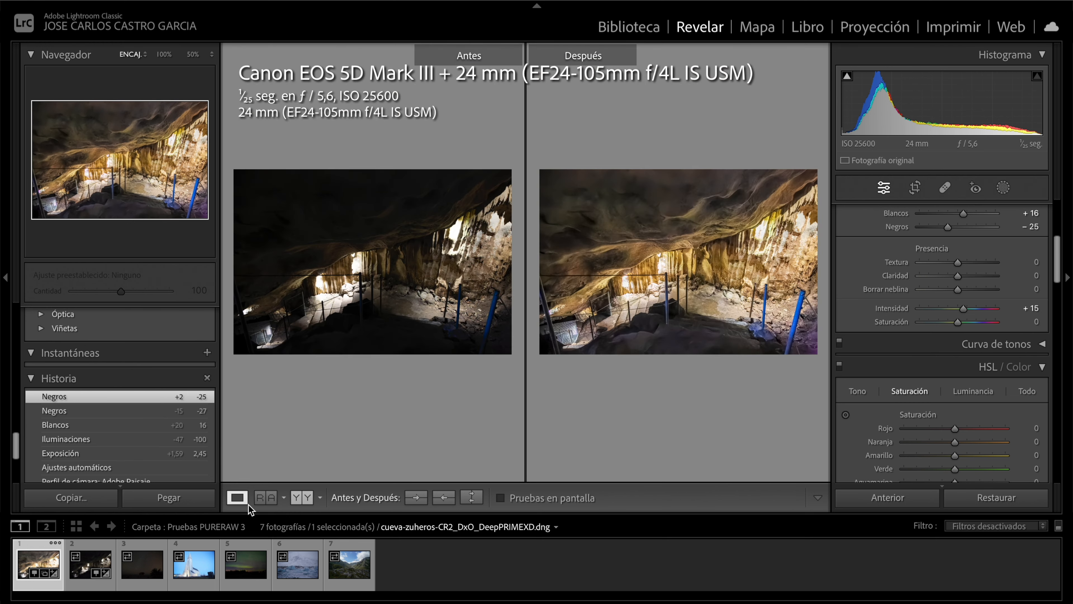
{"action": "left_click", "coordinate": [235, 499]}
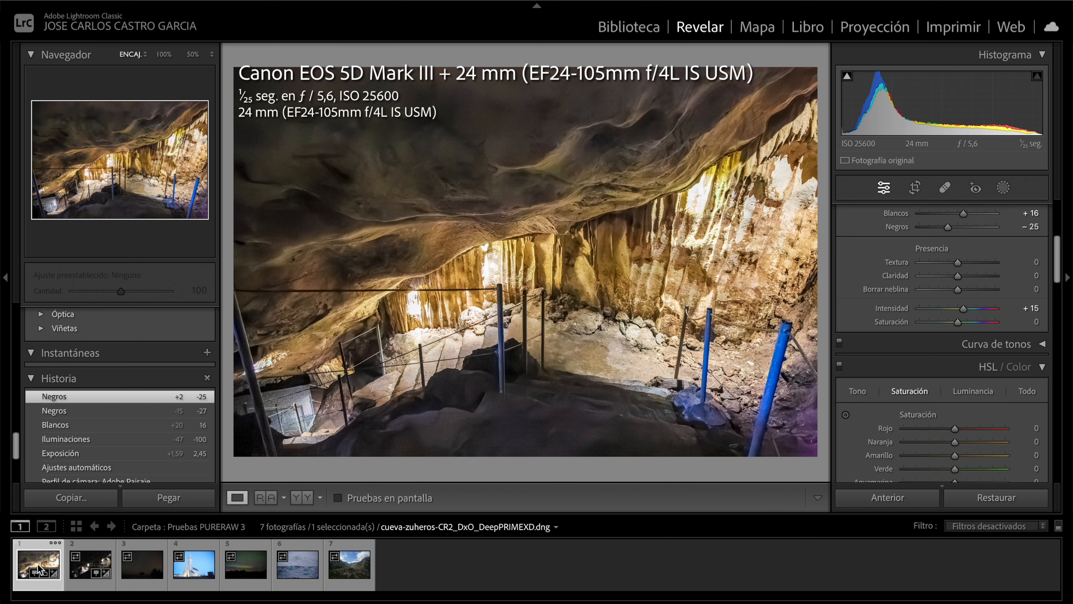
Copy the processed DNG's development settings onto the original cueva-zuheros.CR2 and compare the two versions
{"action": "key", "text": "shift+super+c"}
{"action": "key", "text": "Return"}
{"action": "key", "text": "Right"}
{"action": "key", "text": "shift+super+v"}
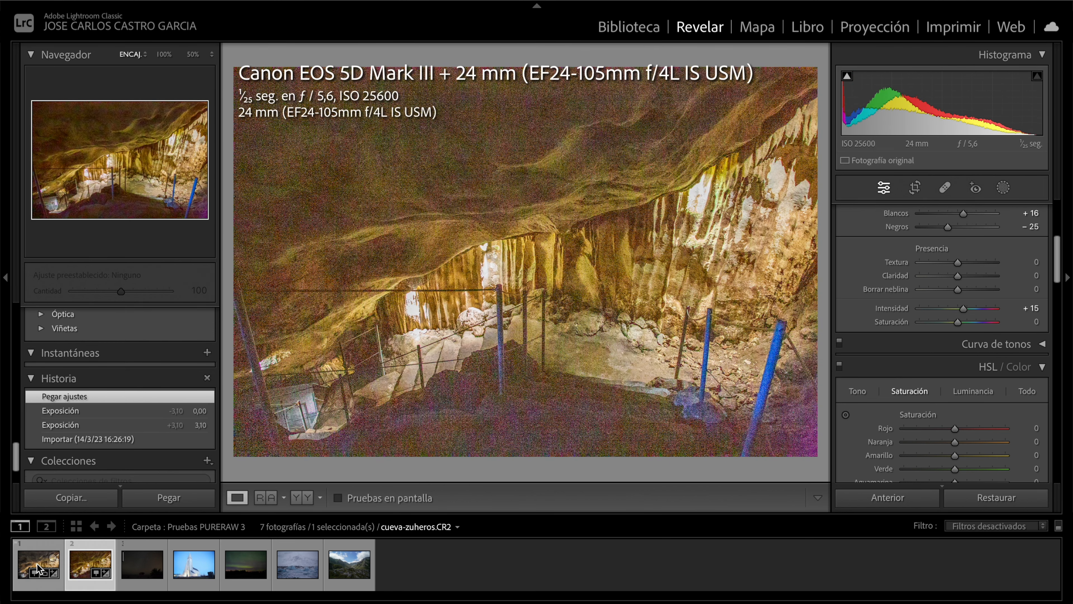
{"action": "key", "text": "Left"}
{"action": "key", "text": "Right"}
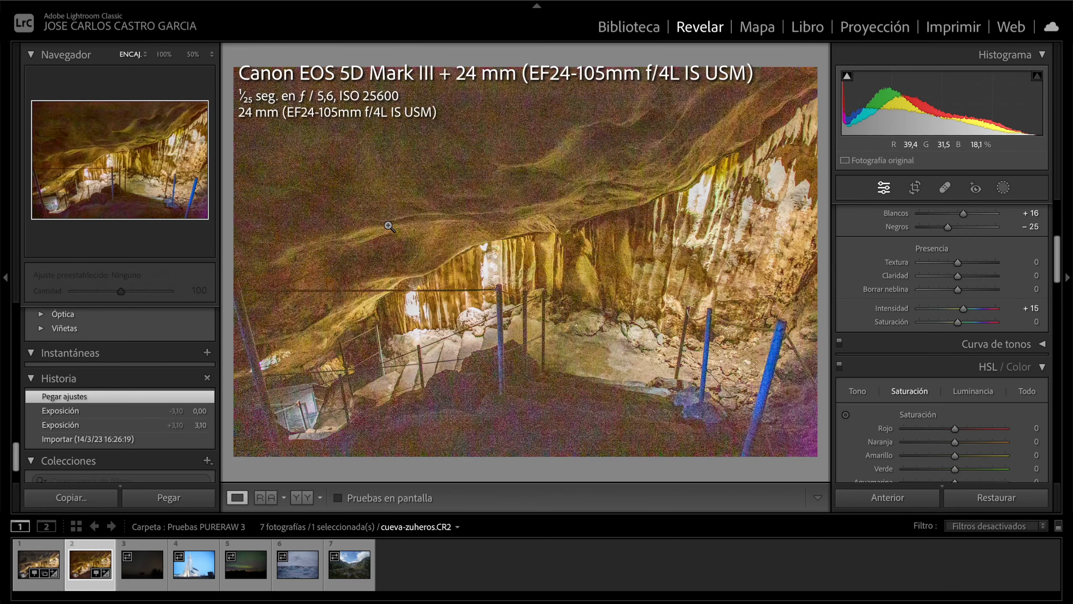
Examine the noise in the edited original CR2 up close, from the cave ceiling down to the dark foreground rocks
{"action": "left_click", "coordinate": [388, 226]}
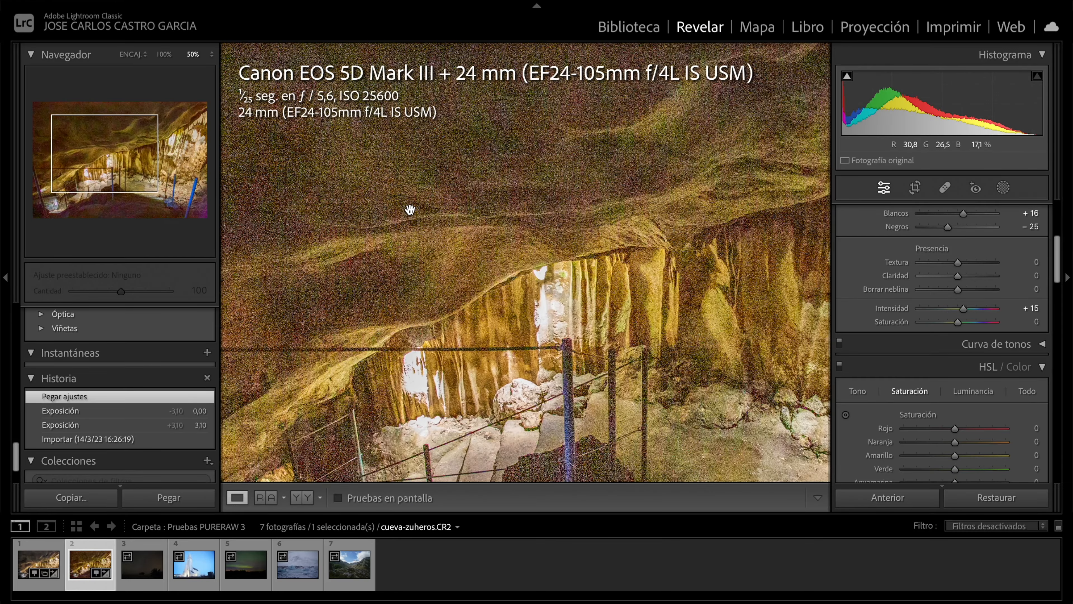
{"action": "key", "text": "super+plus"}
{"action": "key", "text": "super+plus"}
{"action": "key", "text": "super+plus"}
{"action": "left_click_drag", "start_coordinate": [410, 207], "coordinate": [623, 252]}
{"action": "key", "text": "super+minus"}
{"action": "left_click_drag", "start_coordinate": [591, 306], "coordinate": [540, 76]}
{"action": "left_click_drag", "start_coordinate": [504, 267], "coordinate": [364, 207]}
{"action": "left_click_drag", "start_coordinate": [533, 403], "coordinate": [454, 260]}
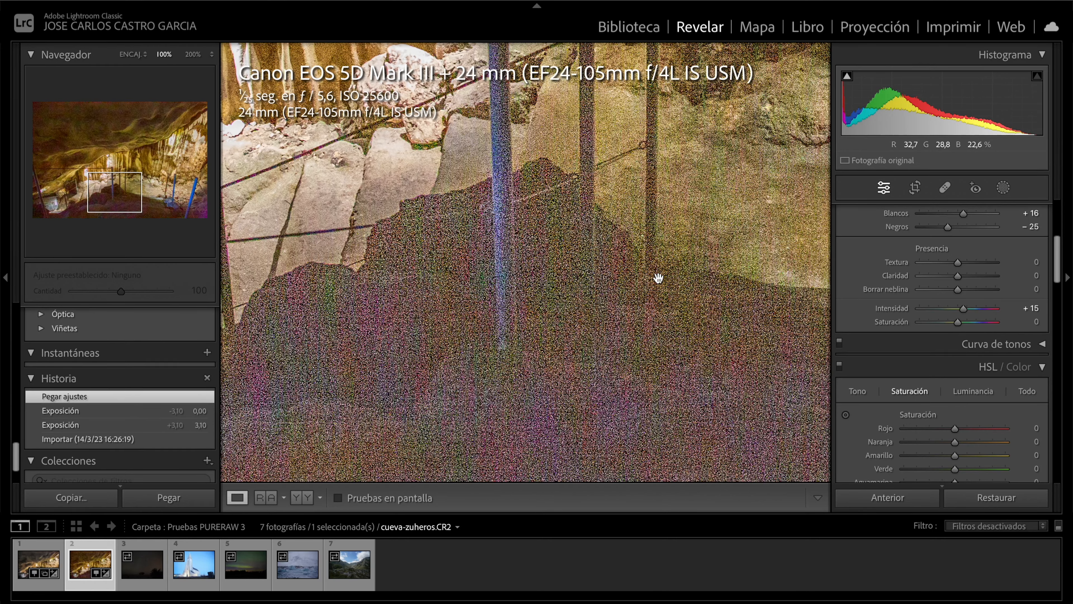
{"action": "left_click", "coordinate": [563, 366]}
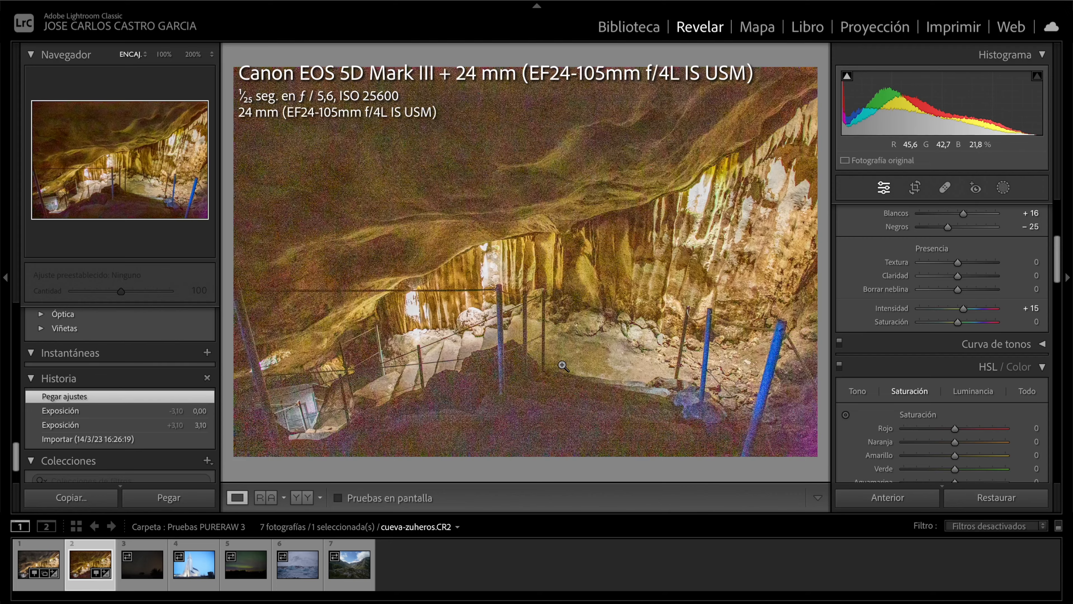
{"action": "left_click", "coordinate": [616, 352]}
{"action": "left_click", "coordinate": [513, 291]}
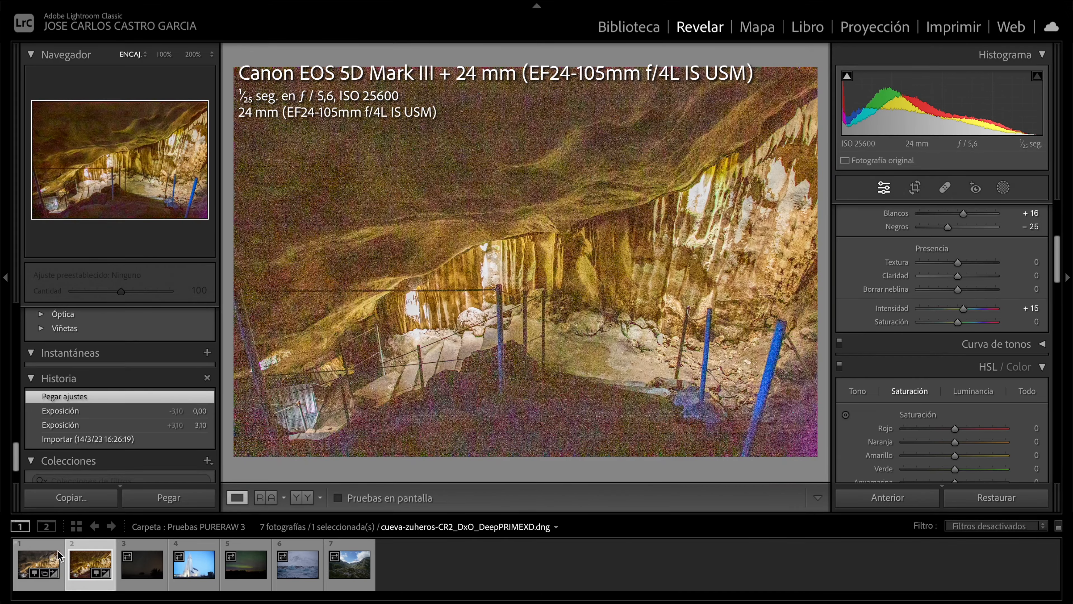
Open the edited DeepPRIME XD version and examine the noise and detail of the cave ceiling up close
{"action": "left_click", "coordinate": [35, 560]}
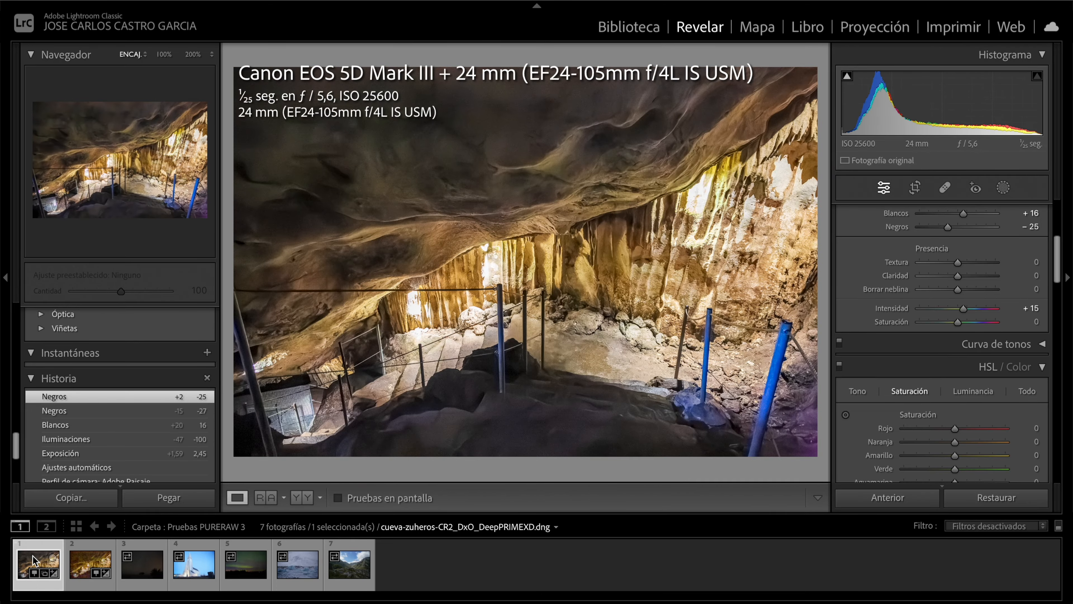
{"action": "left_click", "coordinate": [623, 316]}
{"action": "left_click_drag", "start_coordinate": [597, 288], "coordinate": [624, 369]}
{"action": "left_click_drag", "start_coordinate": [554, 276], "coordinate": [584, 397]}
{"action": "left_click_drag", "start_coordinate": [532, 329], "coordinate": [611, 387]}
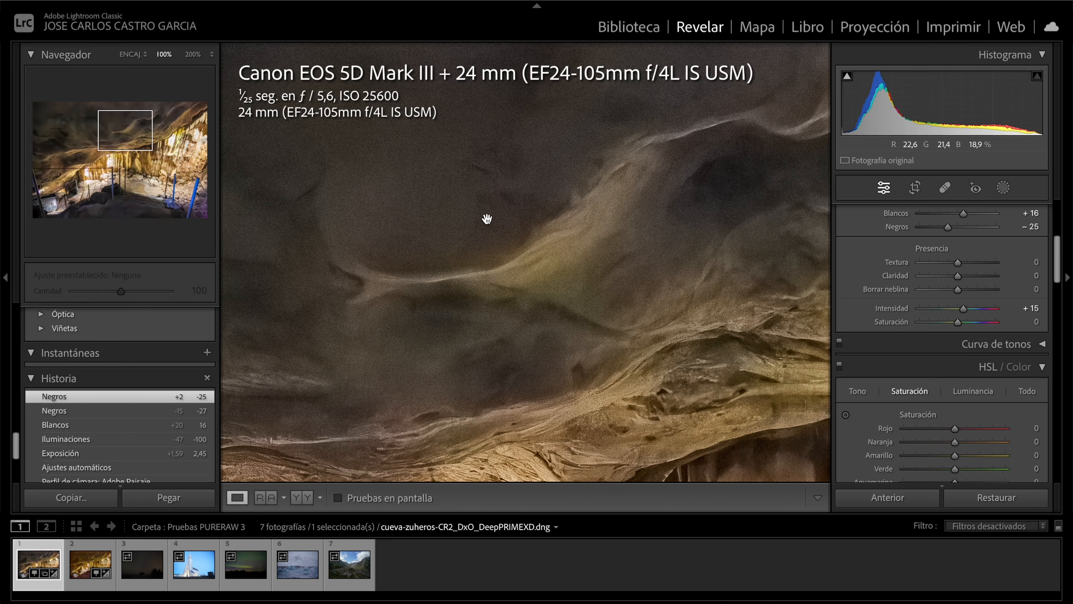
{"action": "left_click", "coordinate": [522, 173]}
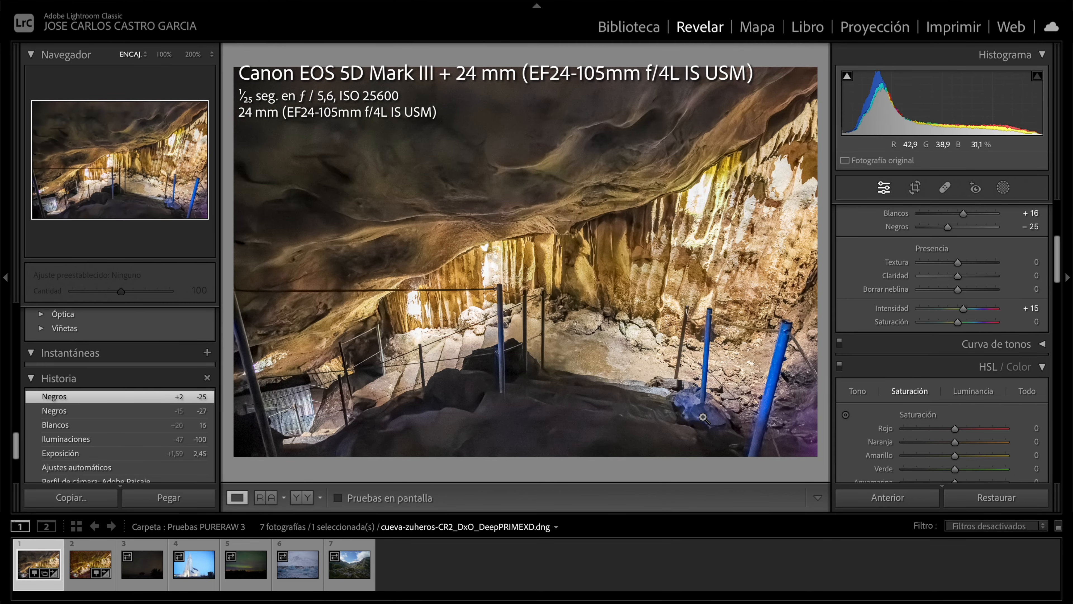
Examine the rocks and blue posts up close in the DeepPRIME XD version and compare them with the original CR2
{"action": "left_click", "coordinate": [738, 413]}
{"action": "left_click_drag", "start_coordinate": [677, 405], "coordinate": [649, 471]}
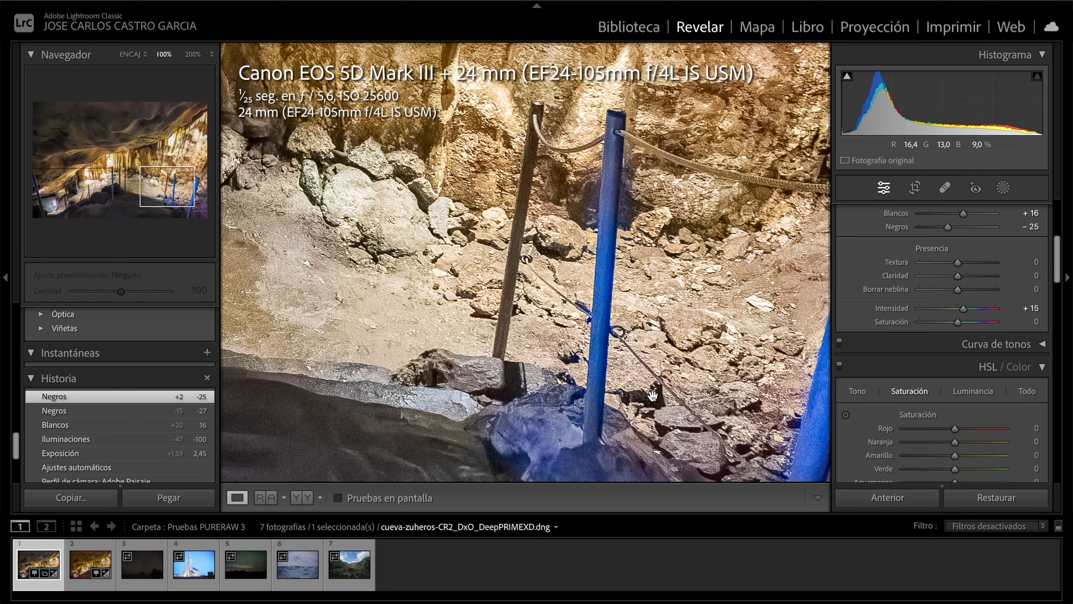
{"action": "key", "text": "ctrl+plus"}
{"action": "left_click_drag", "start_coordinate": [650, 396], "coordinate": [467, 308]}
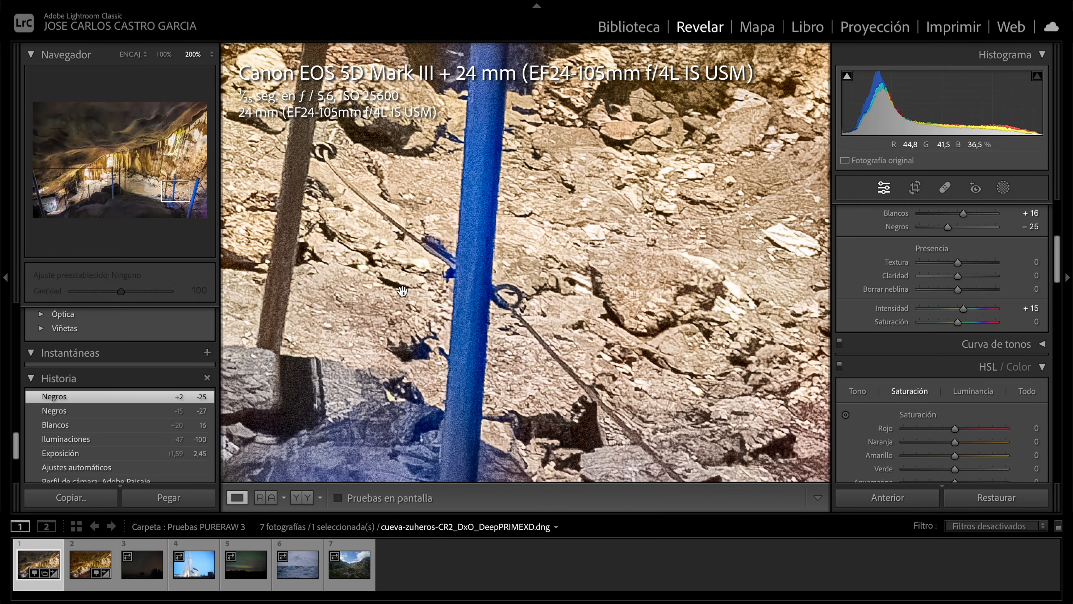
{"action": "key", "text": "Right"}
{"action": "left_click", "coordinate": [503, 401]}
{"action": "left_click", "coordinate": [728, 384]}
{"action": "left_click_drag", "start_coordinate": [727, 384], "coordinate": [490, 278]}
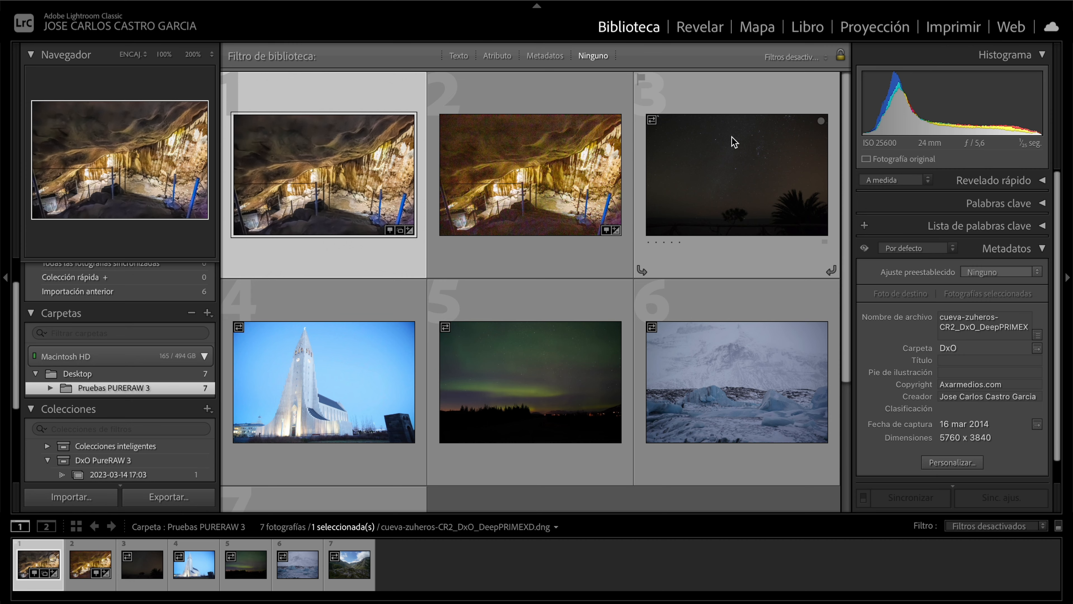
Open the night-sky photo via-lactea-invierno.CR2 from the library and inspect its stars up close
{"action": "double_click", "coordinate": [734, 142]}
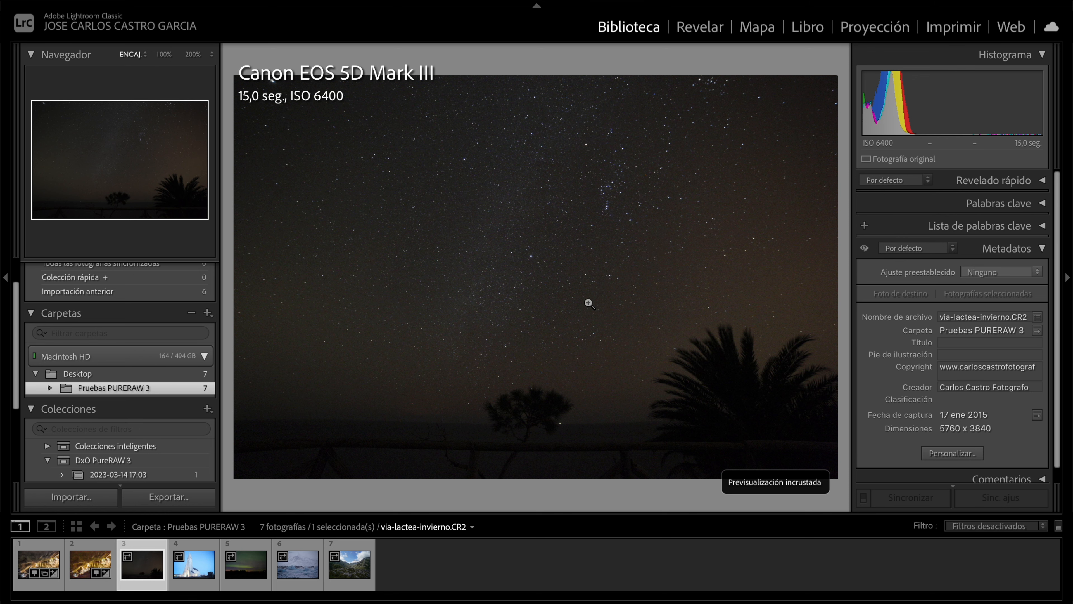
{"action": "left_click", "coordinate": [603, 211]}
{"action": "left_click", "coordinate": [599, 226]}
Process via-lactea-invierno.CR2 with DxO PureRAW 3 using DeepPRIME XD and DNG output, with vignetting correction off
{"action": "right_click", "coordinate": [134, 566]}
{"action": "mouse_move", "coordinate": [281, 567]}
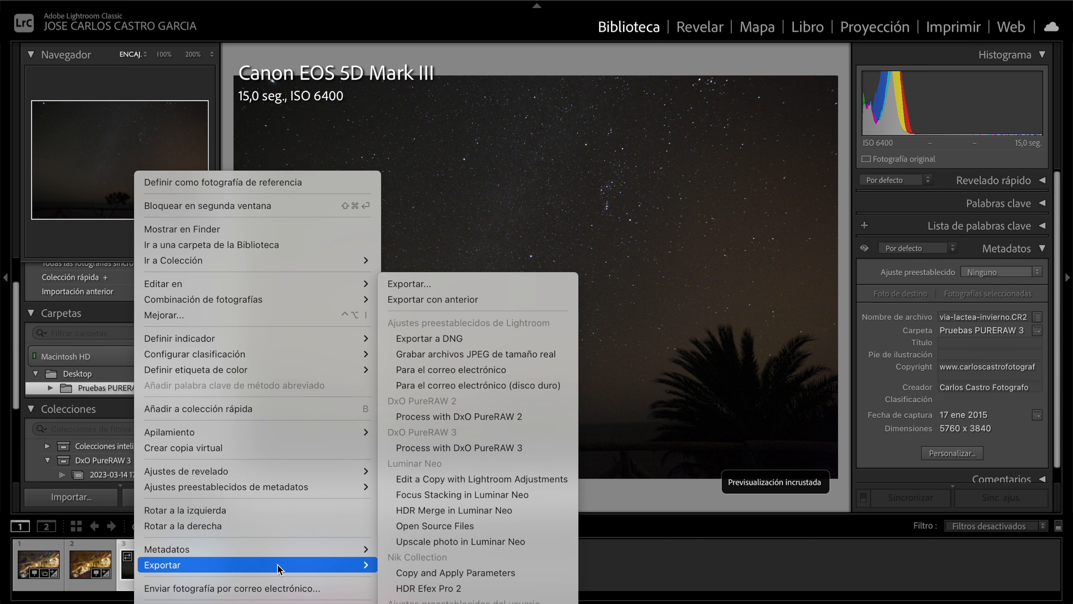
{"action": "left_click", "coordinate": [491, 429]}
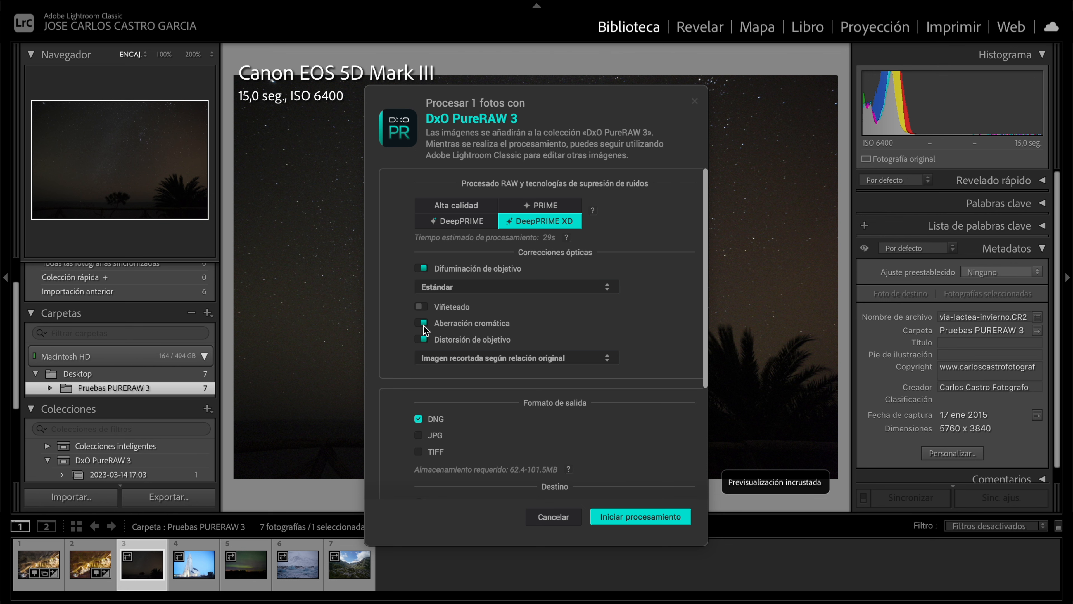
{"action": "left_click", "coordinate": [663, 518]}
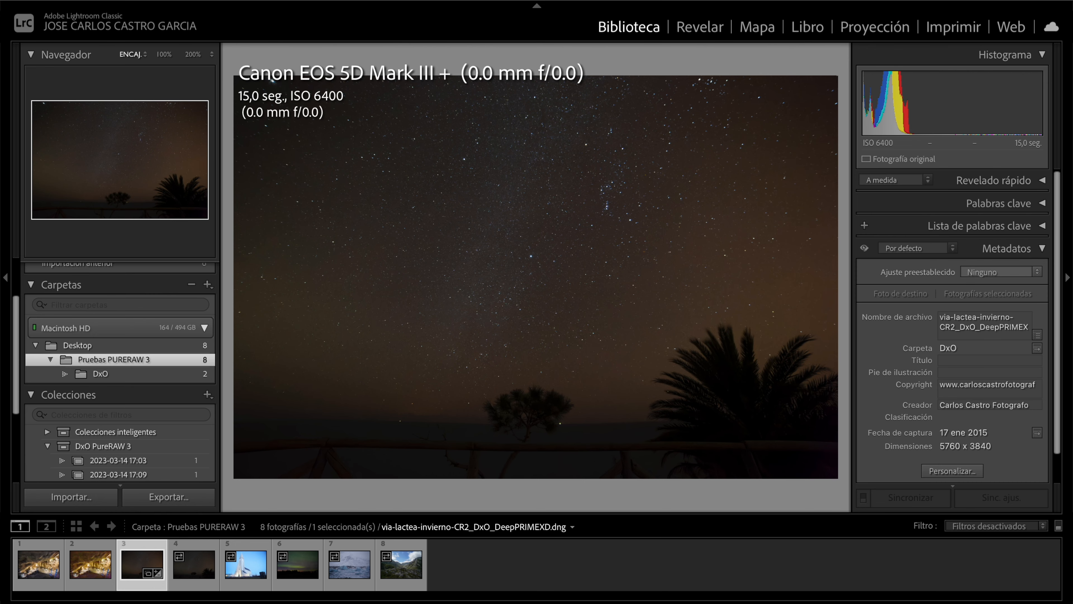
Compare the processed night-sky DNG with its original, and set the DNG's exposure to +1,05 in Revelar
{"action": "key", "text": "Right"}
{"action": "key", "text": "Left"}
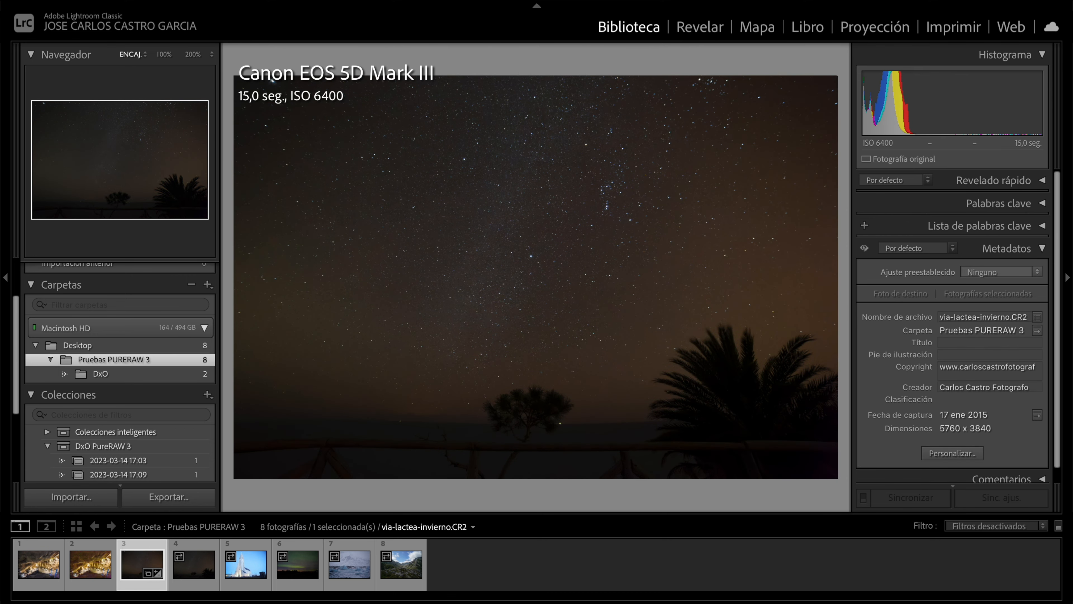
{"action": "key", "text": "d"}
{"action": "scroll", "coordinate": [899, 269], "scroll_direction": "up", "scroll_amount": 5}
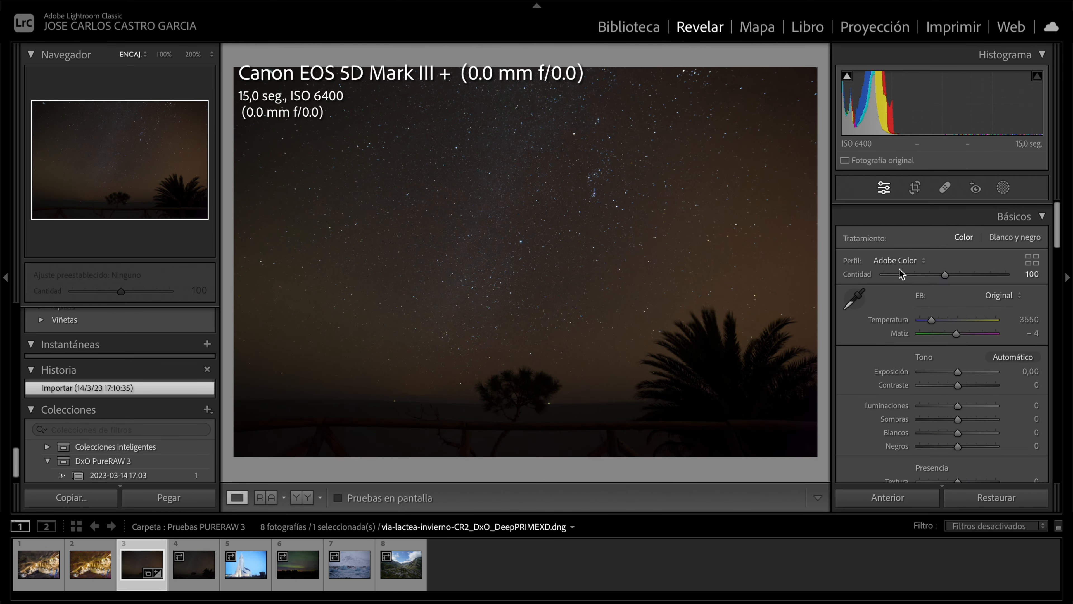
{"action": "left_click_drag", "start_coordinate": [959, 367], "coordinate": [966, 366]}
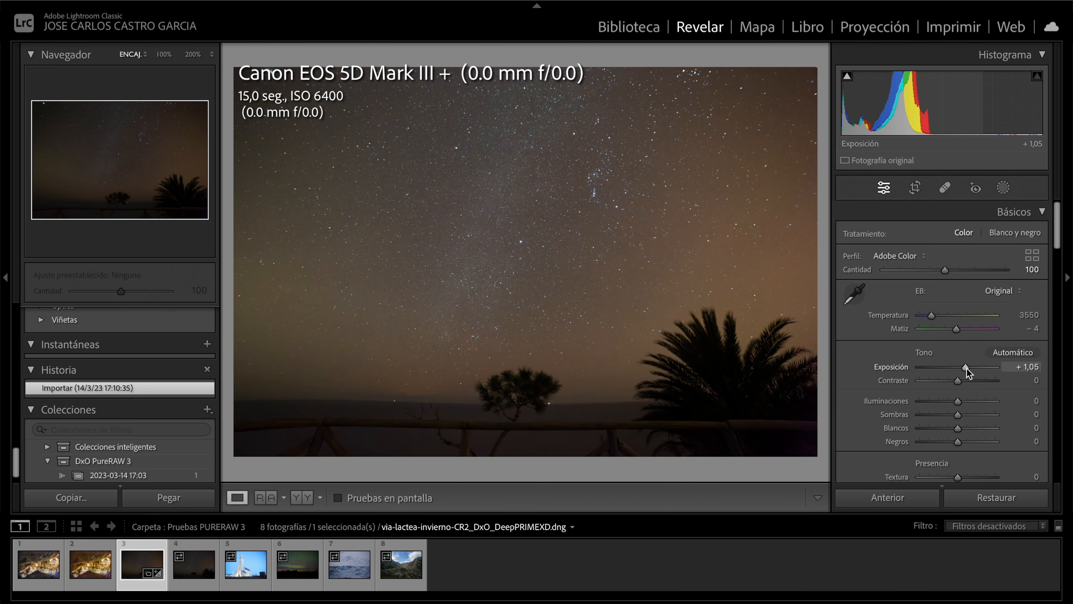
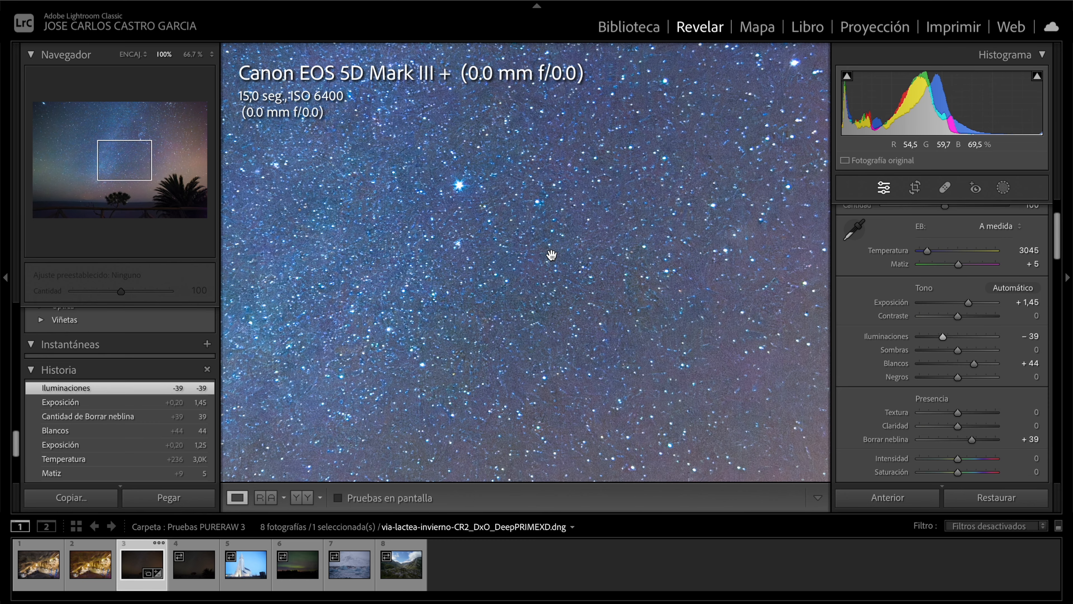
Examine the stars and remaining noise in the edited night-sky DNG at several magnifications up to 400%
{"action": "key", "text": "super+plus"}
{"action": "key", "text": "super+plus"}
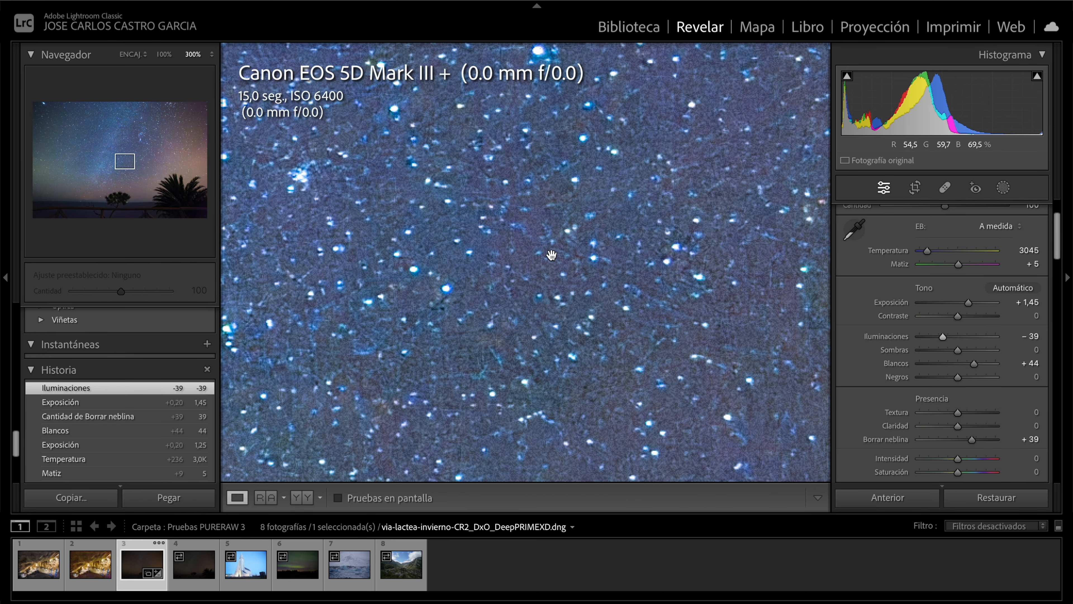
{"action": "key", "text": "super+plus"}
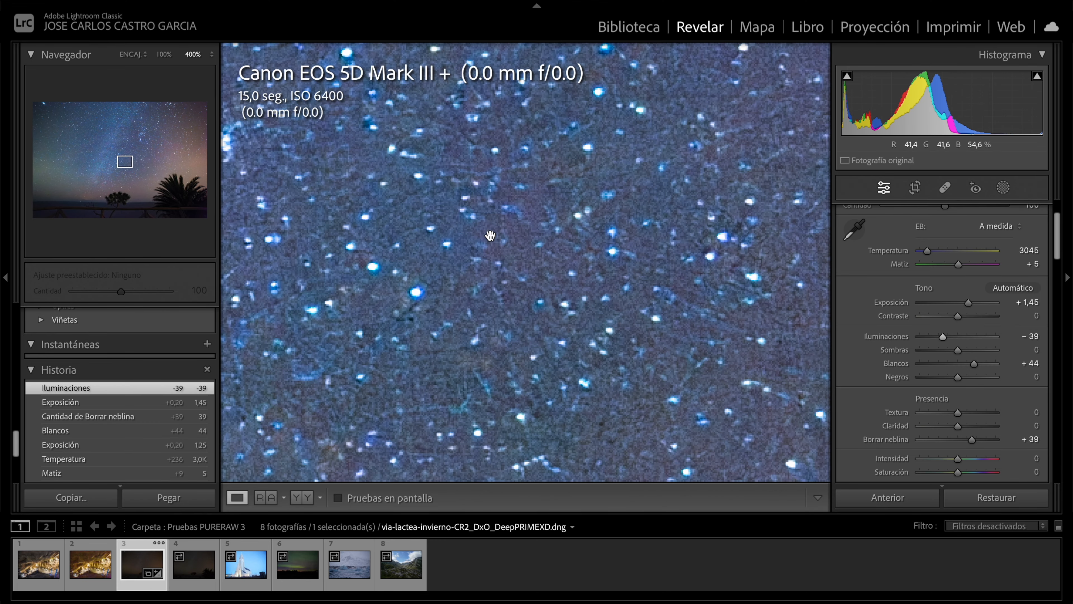
{"action": "key", "text": "super+minus"}
{"action": "key", "text": "super+minus"}
{"action": "left_click", "coordinate": [413, 370]}
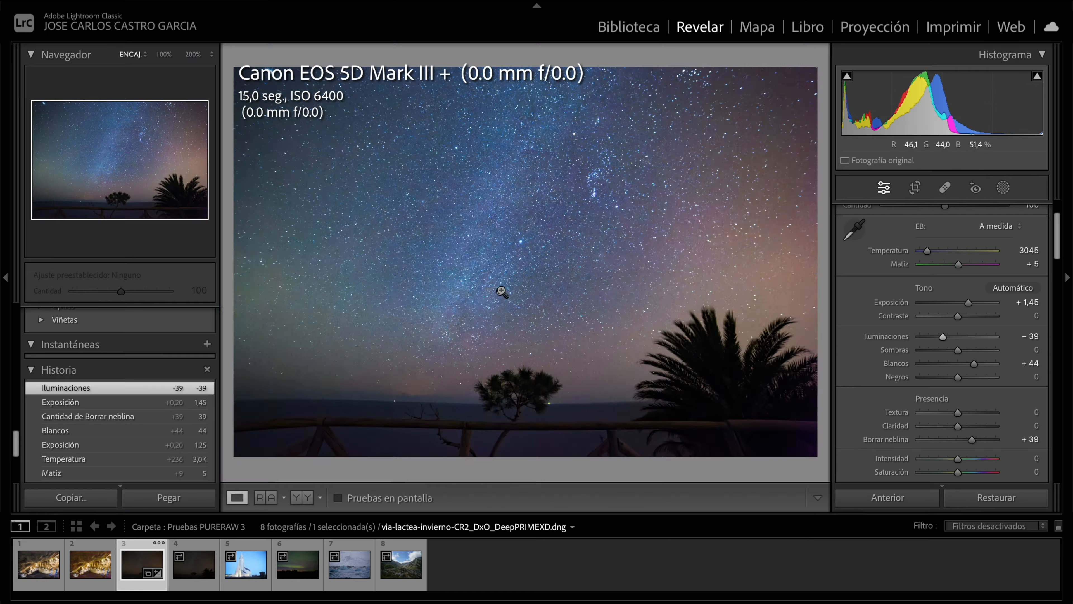
{"action": "left_click", "coordinate": [501, 291]}
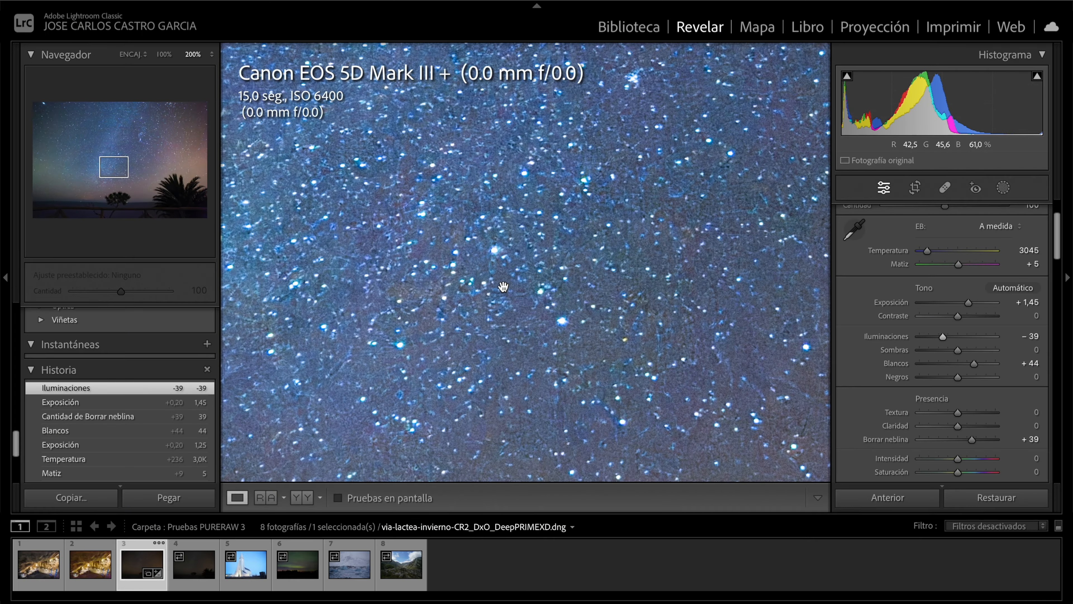
{"action": "left_click", "coordinate": [520, 257]}
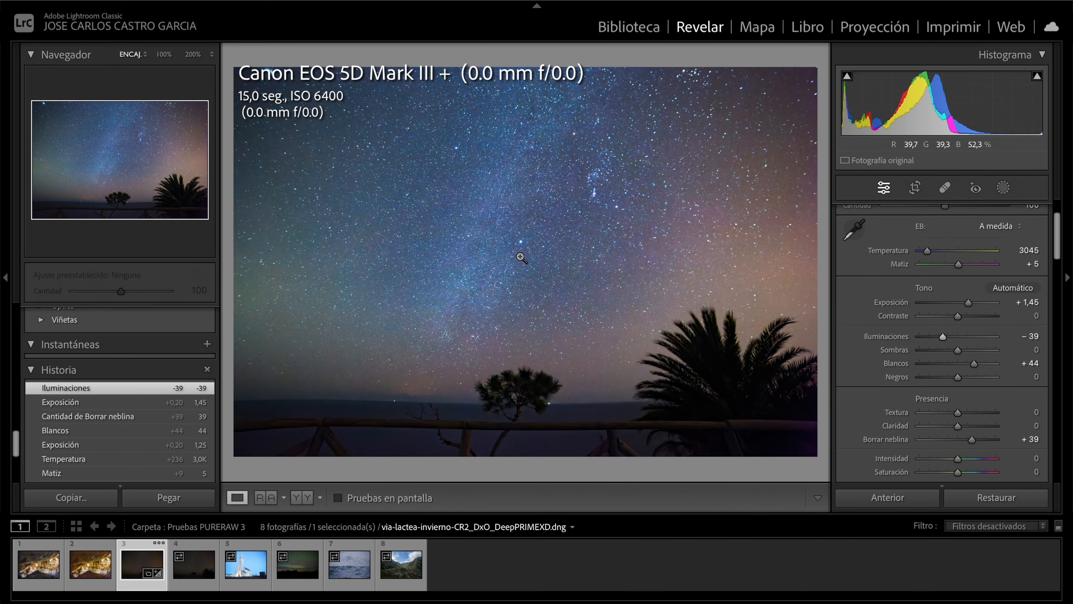
{"action": "left_click", "coordinate": [500, 275]}
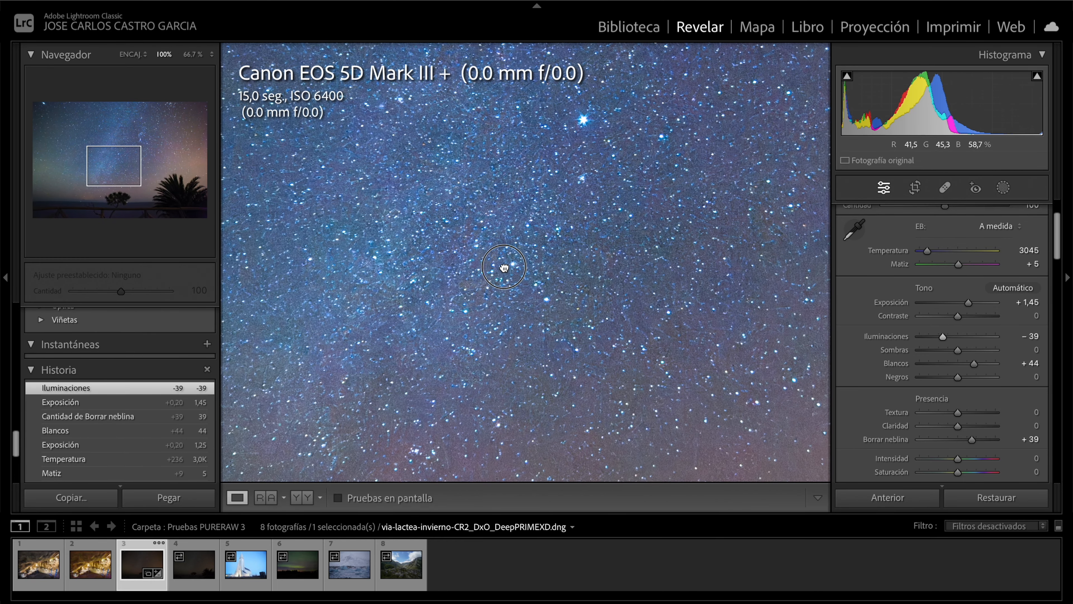
Set the night-sky DNG's temperature to 3038 and tint to +16, and compare it before and after the edits
{"action": "left_click_drag", "start_coordinate": [505, 267], "coordinate": [485, 286]}
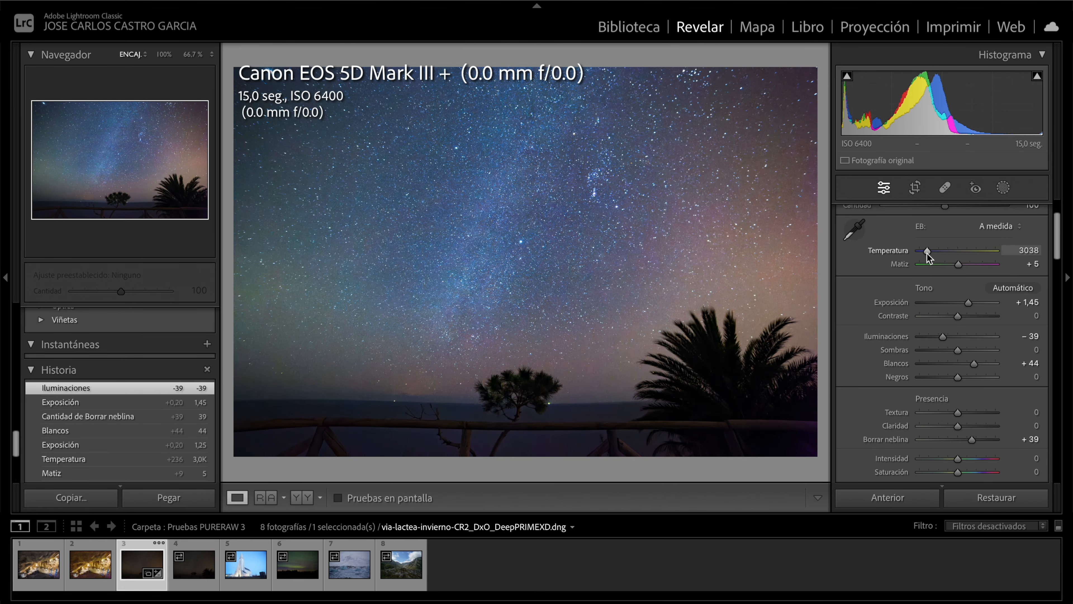
{"action": "left_click", "coordinate": [927, 252]}
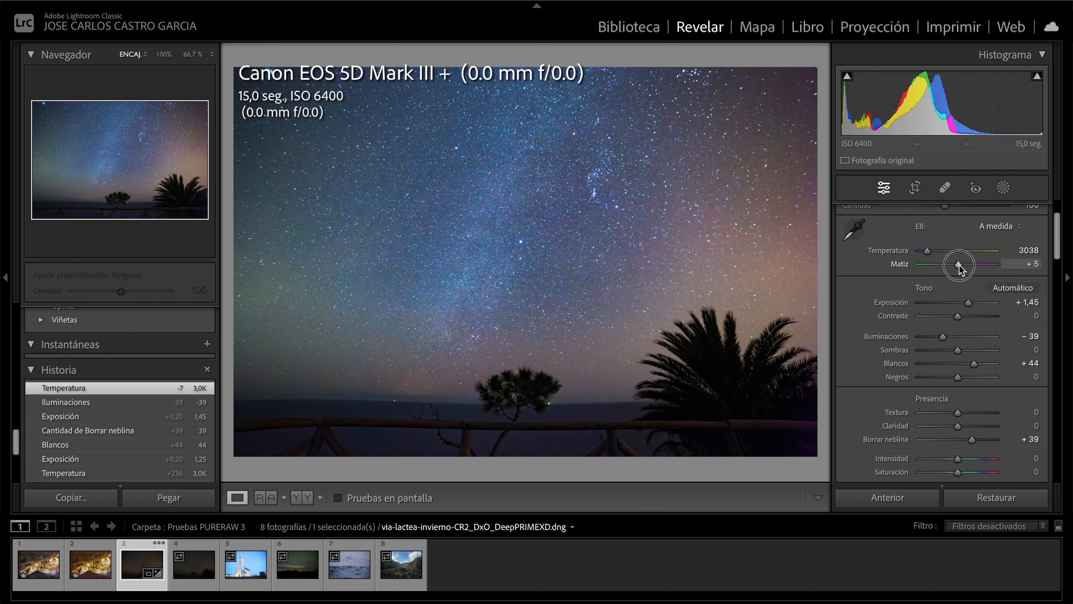
{"action": "left_click_drag", "start_coordinate": [959, 267], "coordinate": [962, 265]}
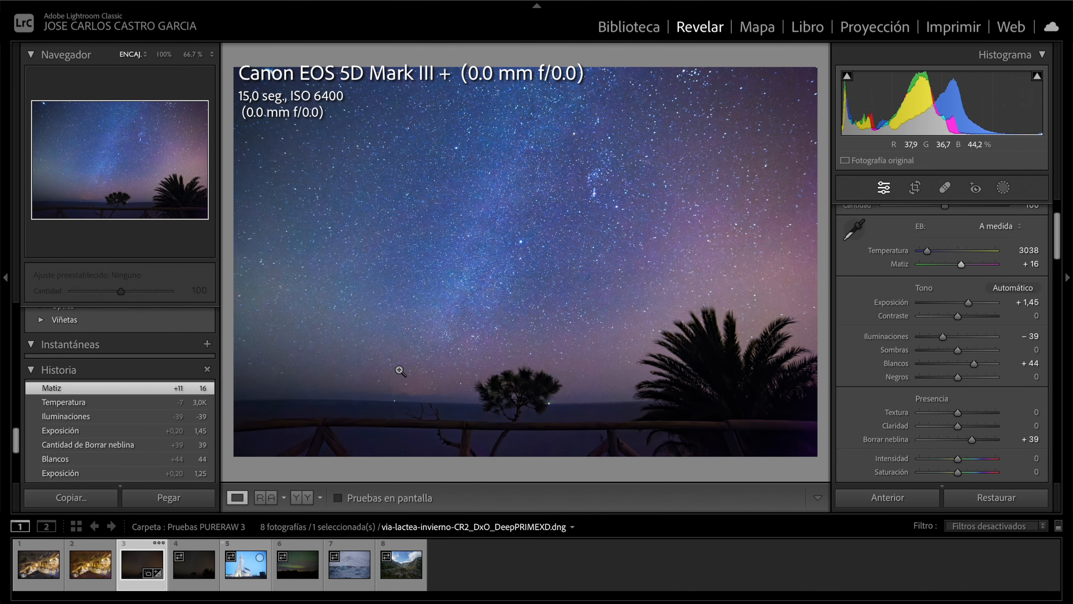
{"action": "left_click", "coordinate": [306, 498]}
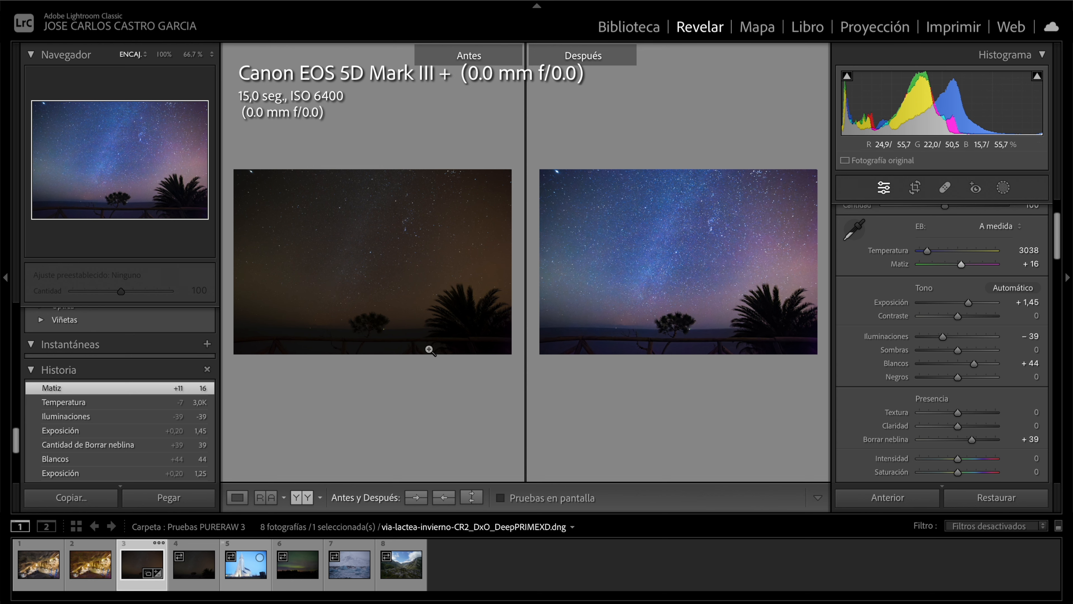
{"action": "left_click", "coordinate": [237, 497]}
Set the night-sky DNG's dehaze to +27, clarity to +22 and blacks to +1, and check the before/after comparison
{"action": "scroll", "coordinate": [887, 408], "scroll_direction": "down", "scroll_amount": 2}
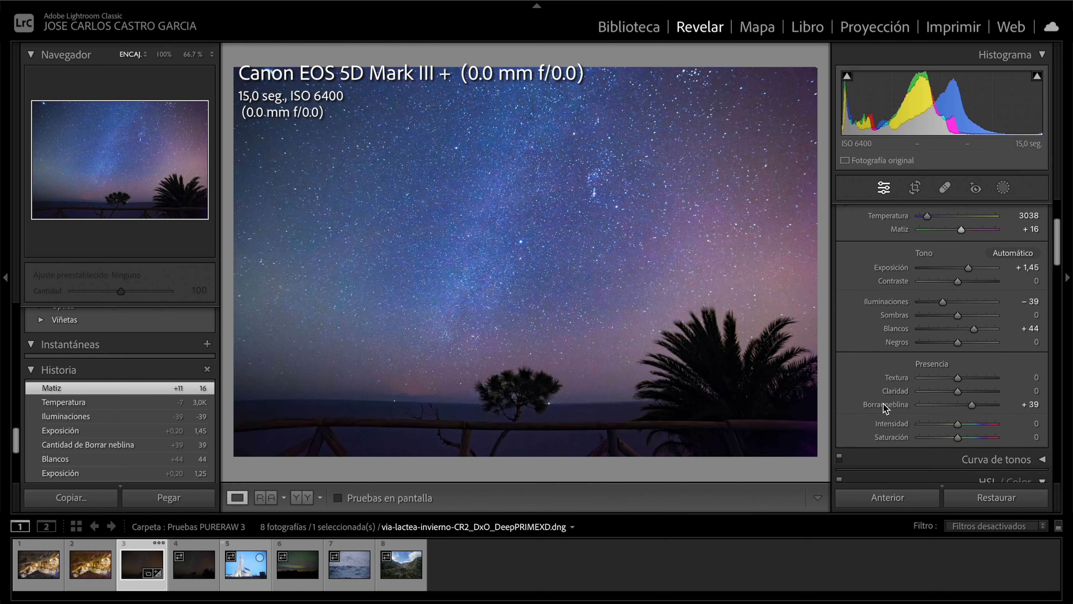
{"action": "left_click_drag", "start_coordinate": [971, 403], "coordinate": [967, 390]}
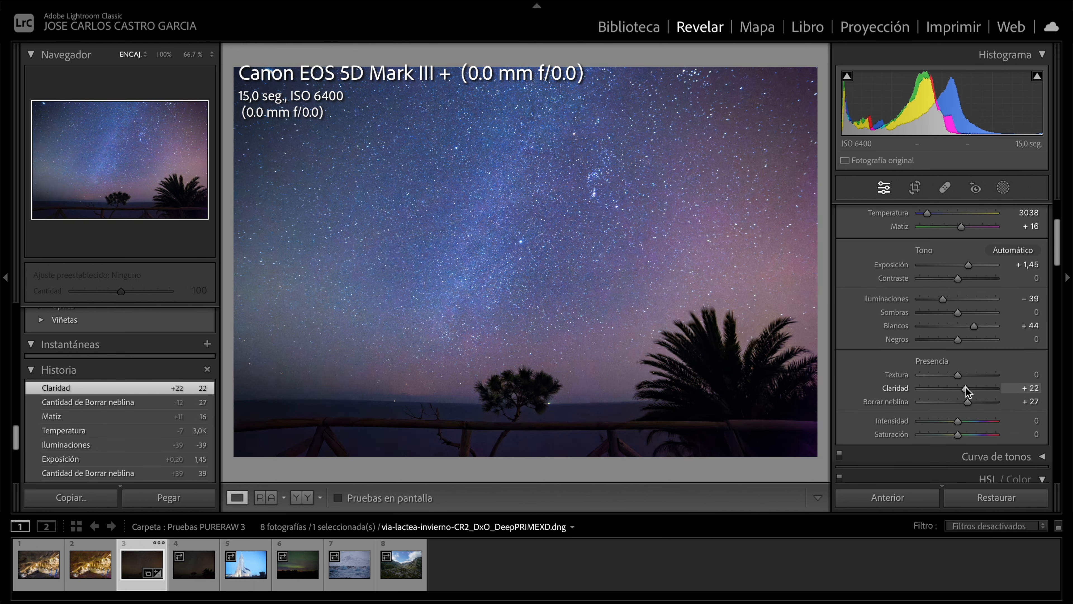
{"action": "left_click_drag", "start_coordinate": [962, 339], "coordinate": [960, 340]}
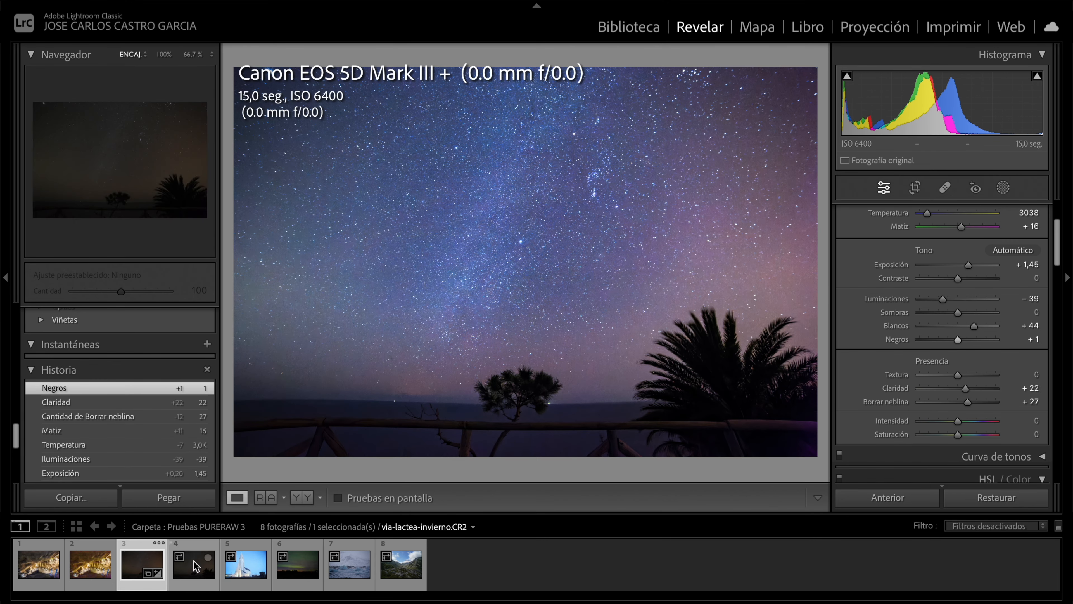
{"action": "left_click", "coordinate": [302, 497]}
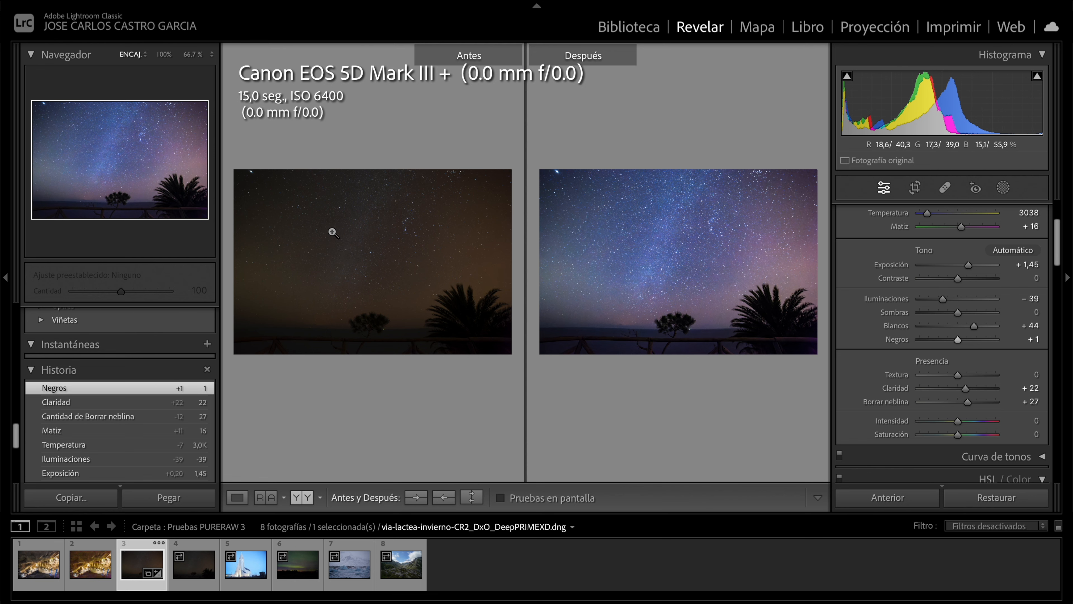
{"action": "left_click", "coordinate": [237, 497]}
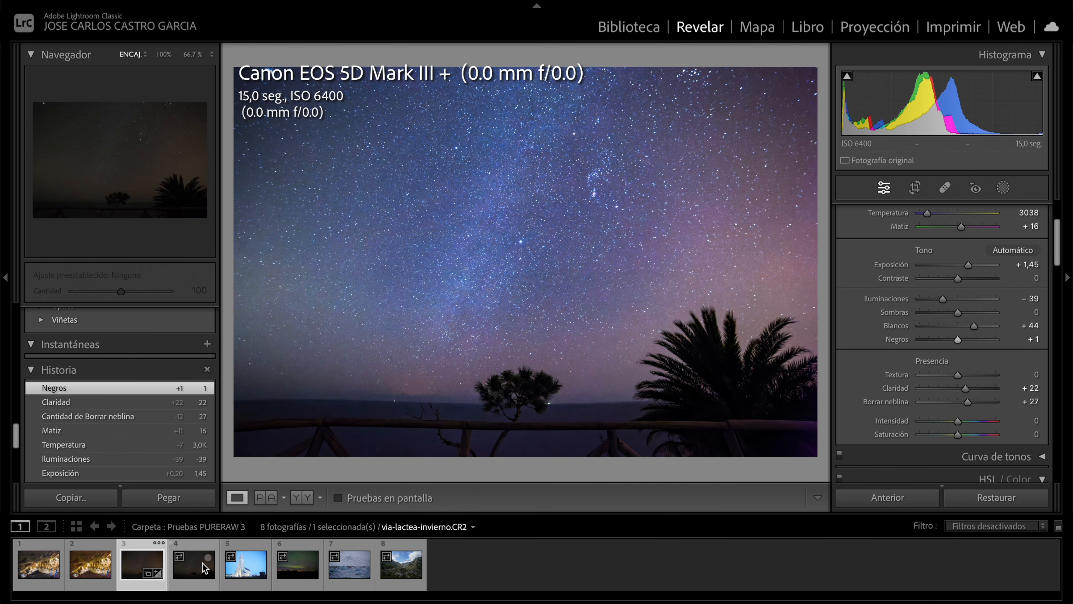
Apply the edited DNG's develop settings to the original via-lactea-invierno.CR2
{"action": "left_click", "coordinate": [202, 563]}
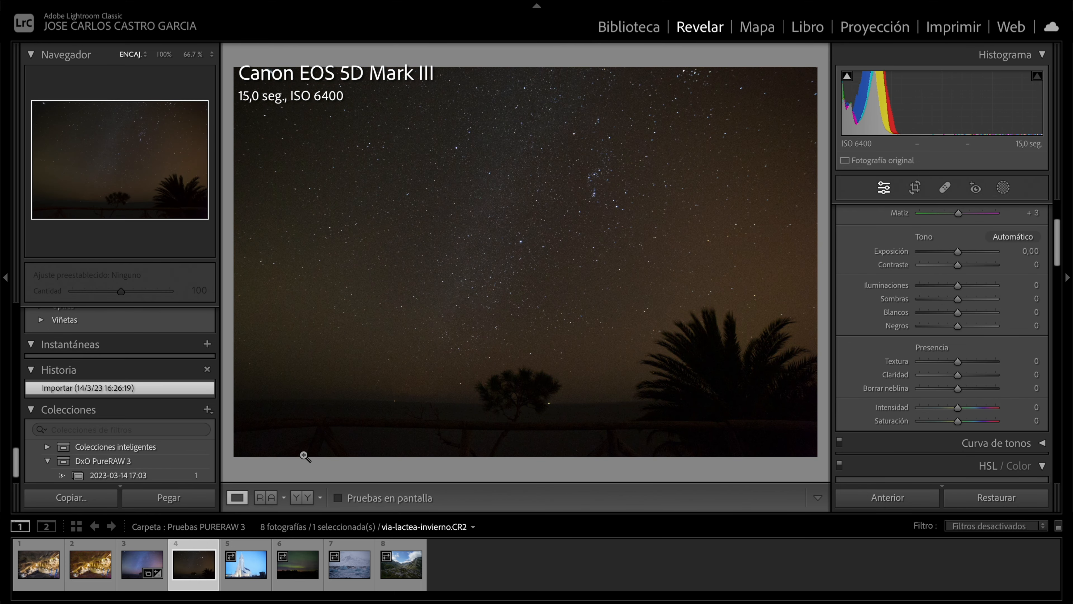
{"action": "key", "text": "ctrl+shift+v"}
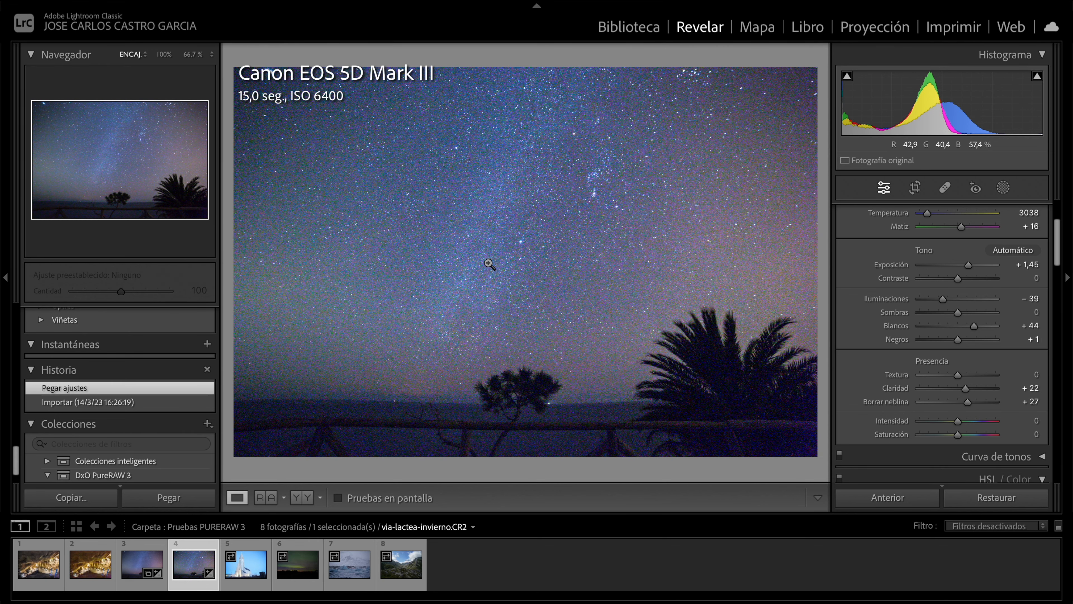
Examine the noise and stars in the original via-lactea-invierno.CR2 at magnifications up to 1600%
{"action": "left_click", "coordinate": [489, 264]}
{"action": "key", "text": "super+equal"}
{"action": "key", "text": "super+equal"}
{"action": "key", "text": "super+equal"}
{"action": "key", "text": "super+equal"}
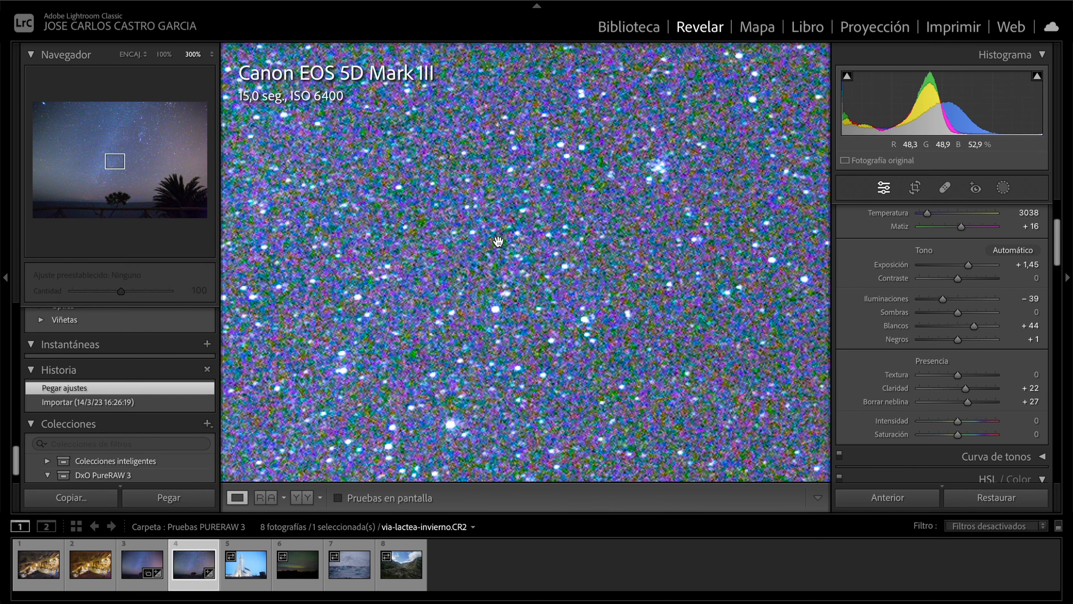
{"action": "key", "text": "super+equal"}
{"action": "key", "text": "super+equal"}
{"action": "key", "text": "super+equal"}
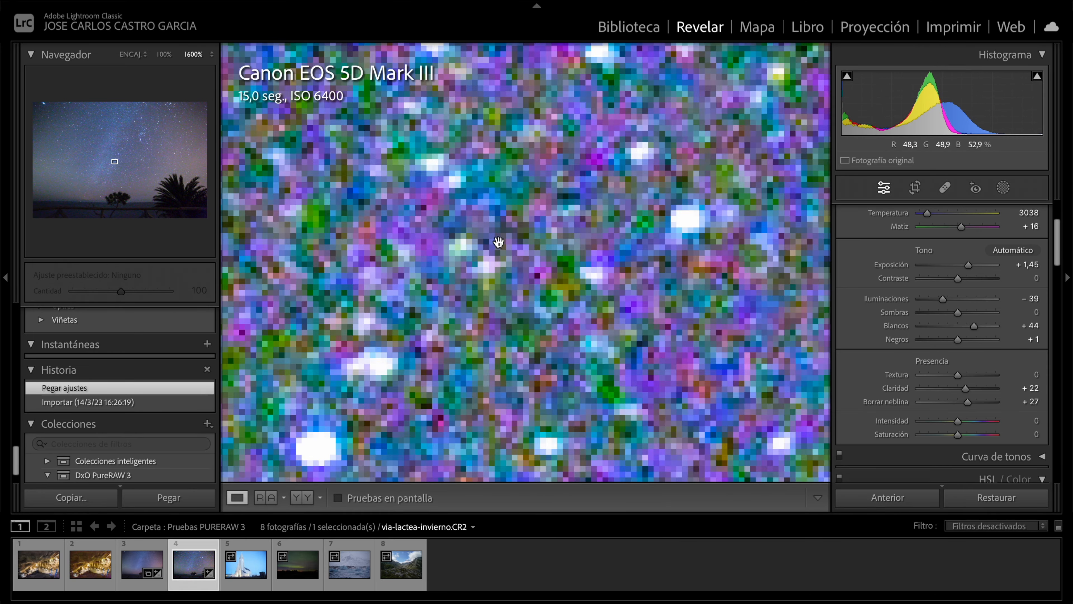
{"action": "key", "text": "super+minus"}
{"action": "key", "text": "super+minus"}
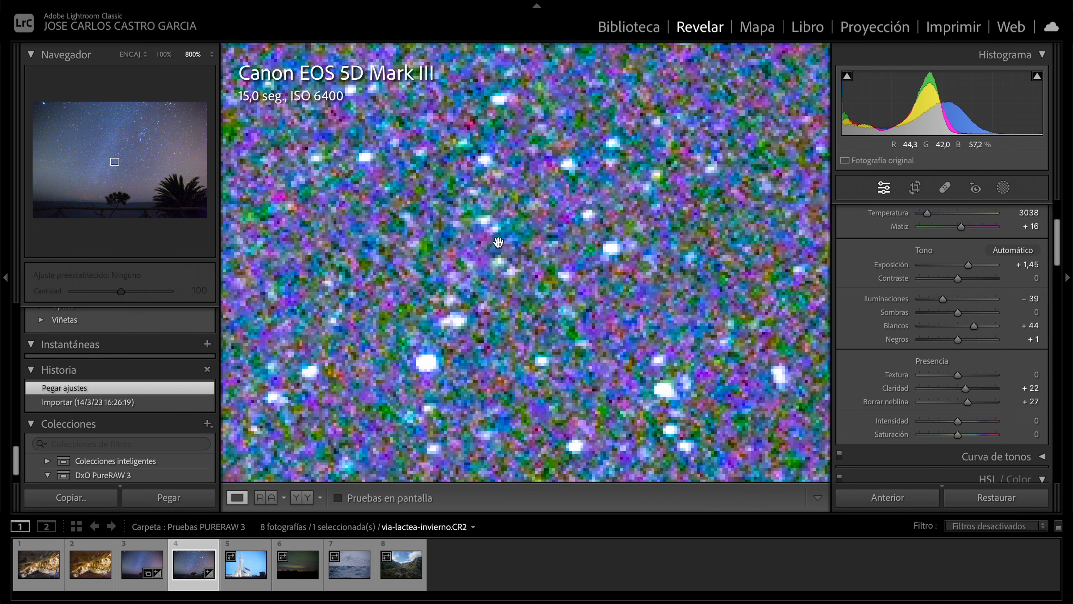
{"action": "key", "text": "super+minus"}
{"action": "key", "text": "super+minus"}
{"action": "key", "text": "super+minus"}
{"action": "key", "text": "super+minus"}
{"action": "key", "text": "super+minus"}
{"action": "key", "text": "super+minus"}
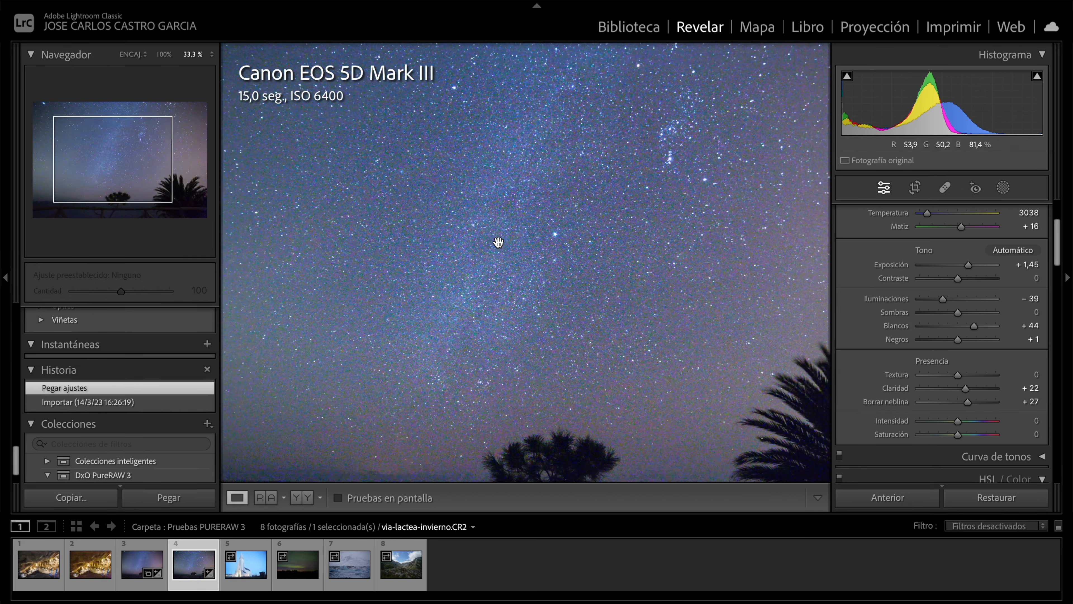
Compare the edited night-sky DNG with the original CR2, both as a whole image and at 300% magnification
{"action": "key", "text": "Left"}
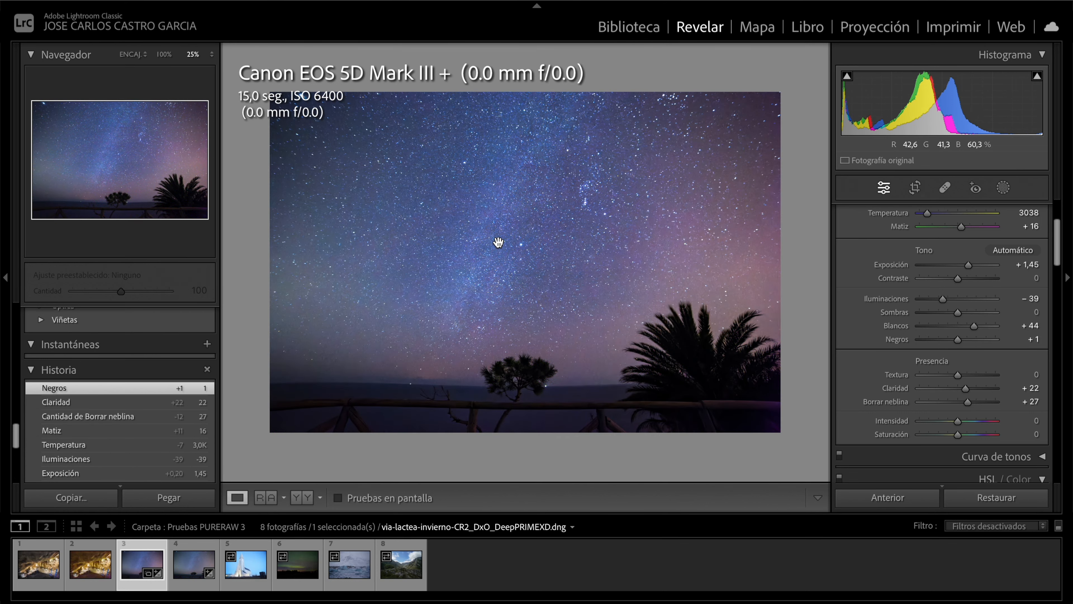
{"action": "key", "text": "Right"}
{"action": "key", "text": "Left"}
{"action": "key", "text": "Right"}
{"action": "key", "text": "super+plus"}
{"action": "key", "text": "super+plus"}
{"action": "key", "text": "super+plus"}
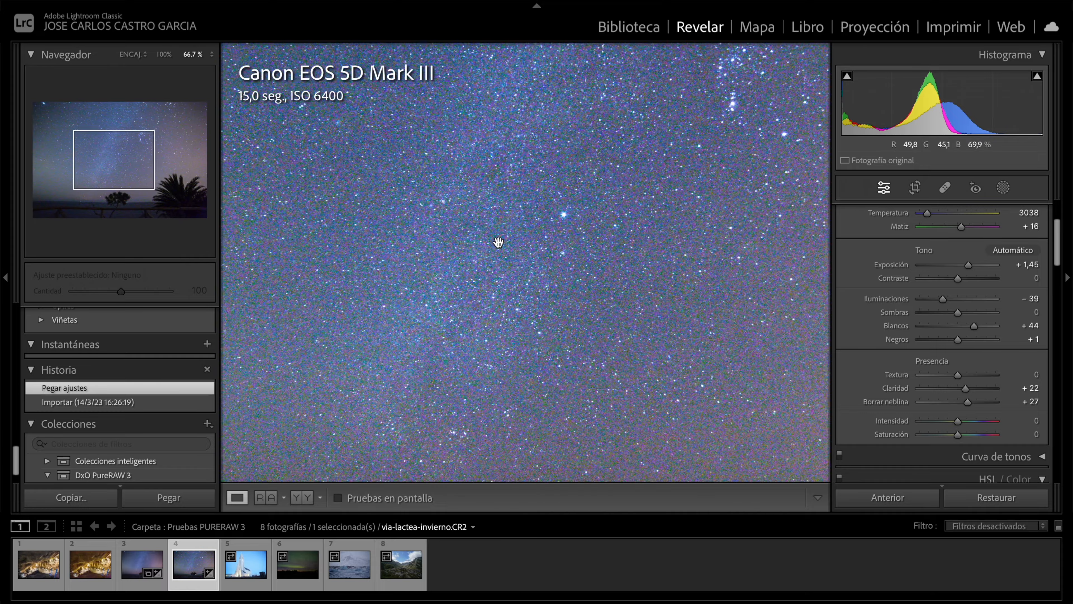
{"action": "key", "text": "super+plus"}
{"action": "key", "text": "super+plus"}
{"action": "key", "text": "super+plus"}
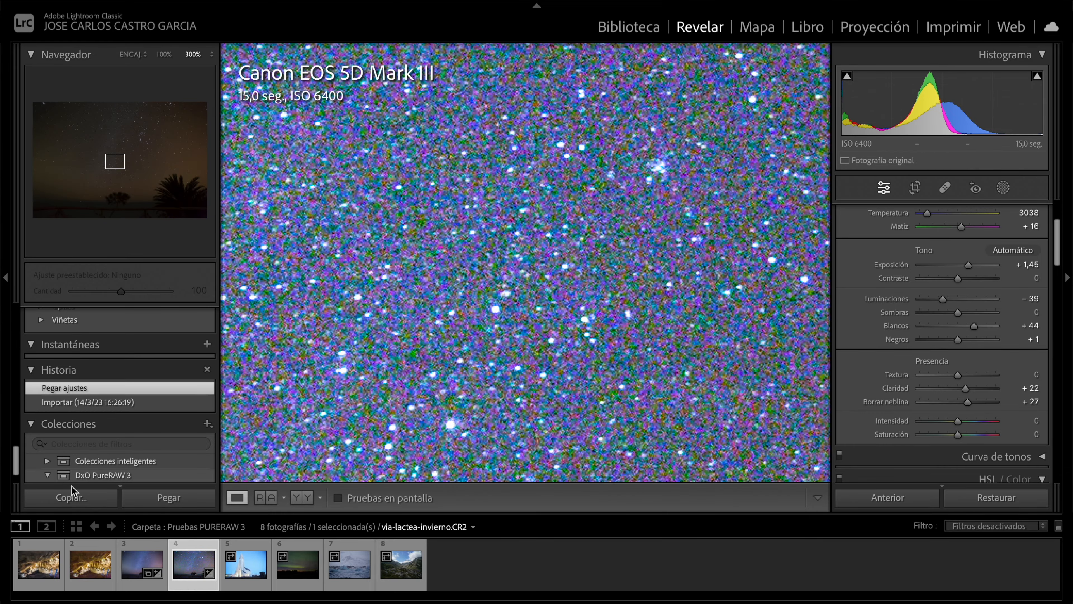
{"action": "left_click", "coordinate": [120, 548]}
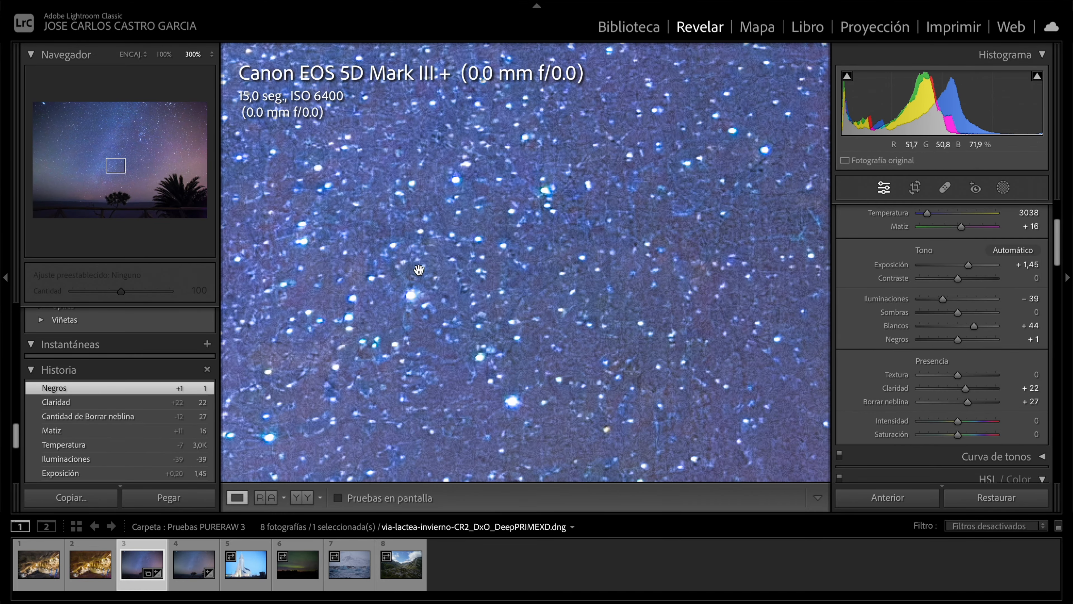
{"action": "key", "text": "Right"}
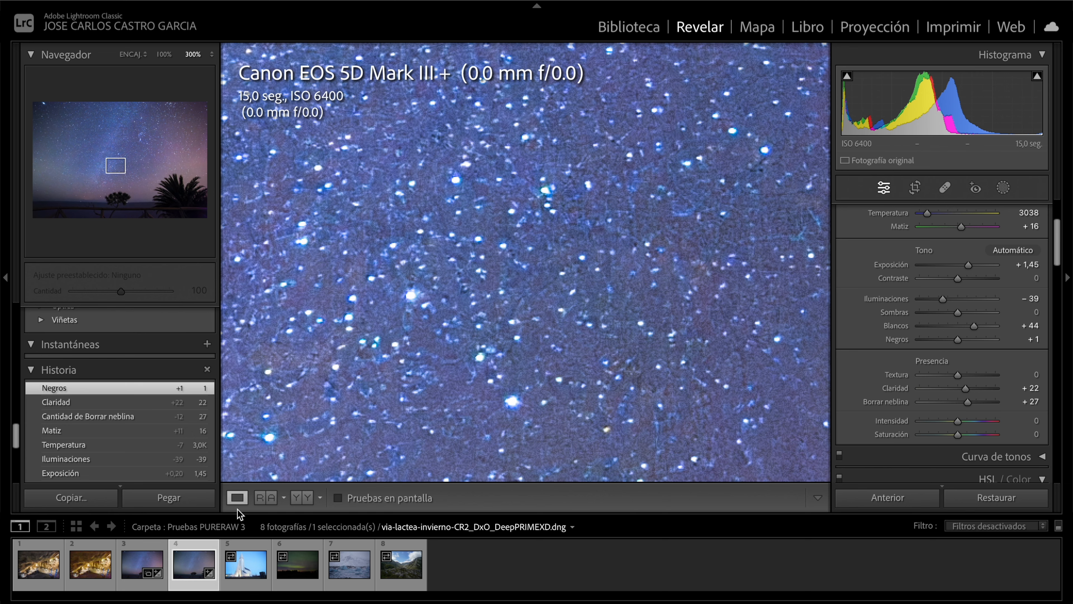
{"action": "key", "text": "Left"}
{"action": "key", "text": "Right"}
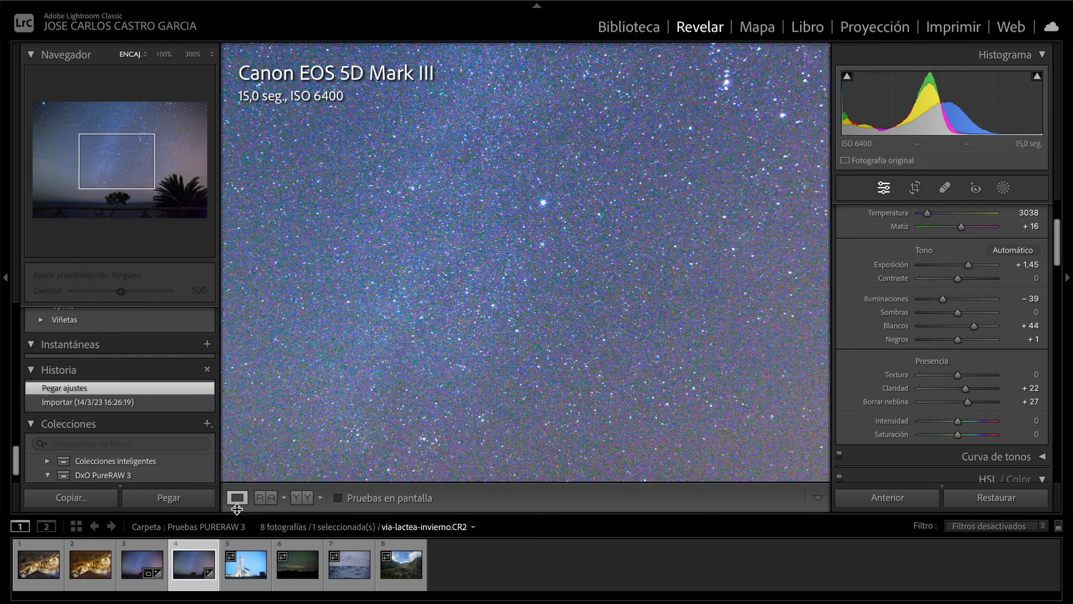
{"action": "key", "text": "z"}
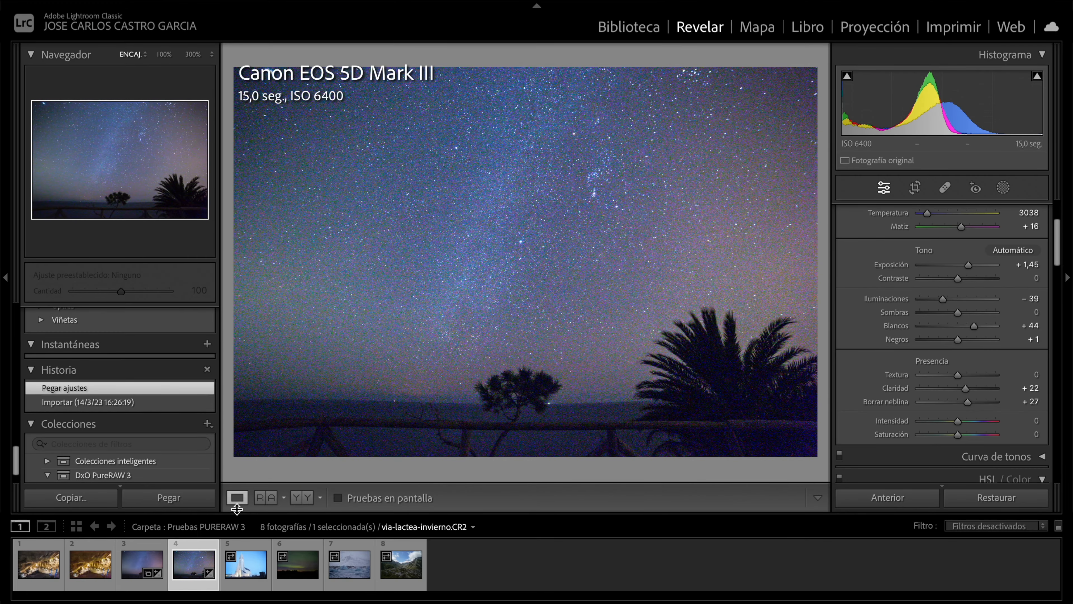
{"action": "key", "text": "Left"}
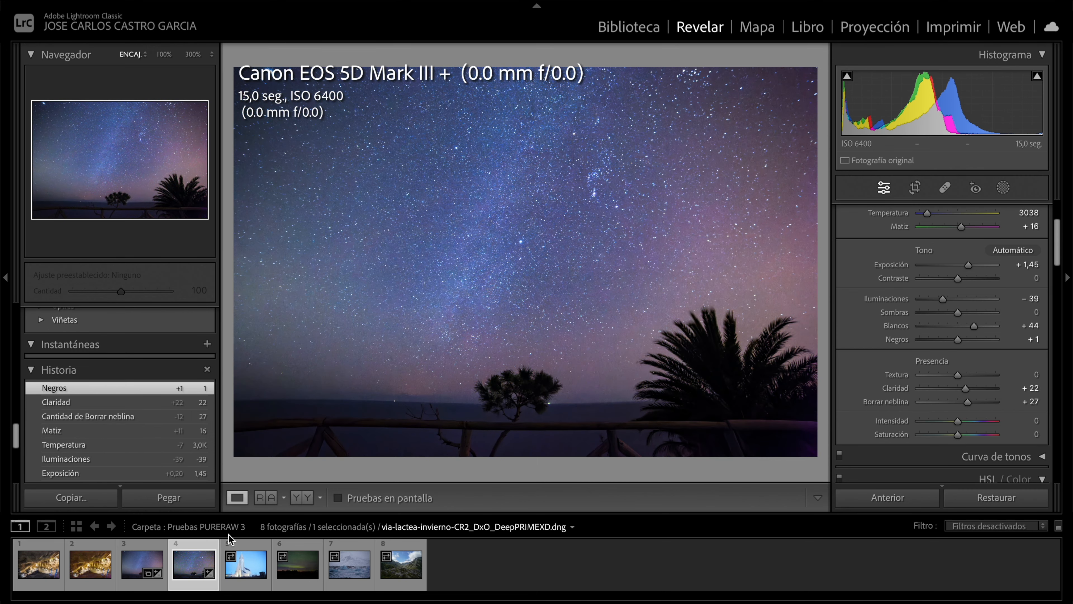
{"action": "key", "text": "Right"}
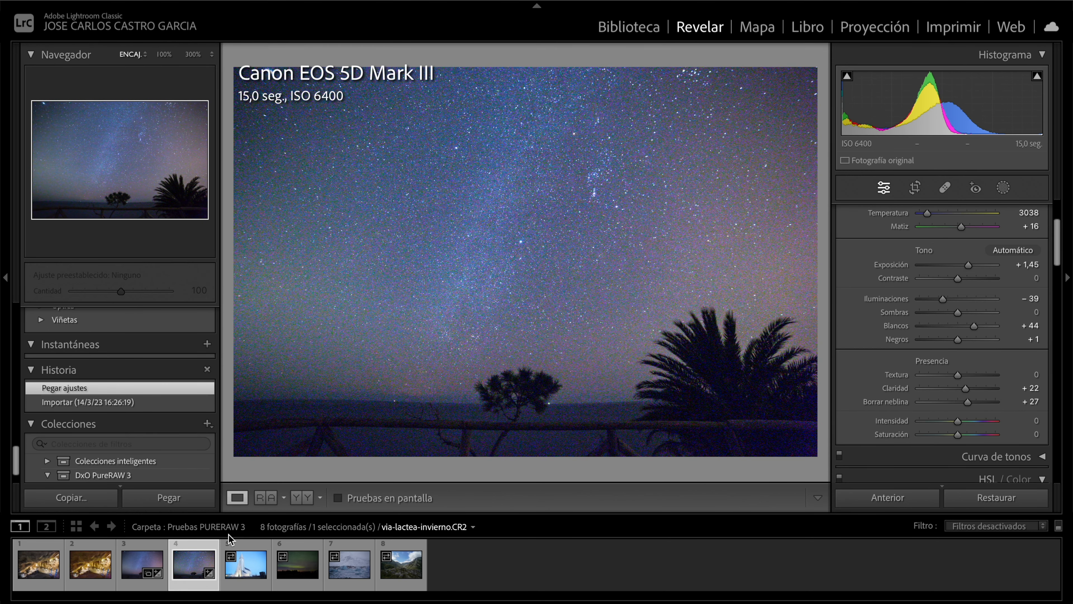
Open iglesia islandia.ARW and try lowering its exposure to -1,95
{"action": "key", "text": "Right"}
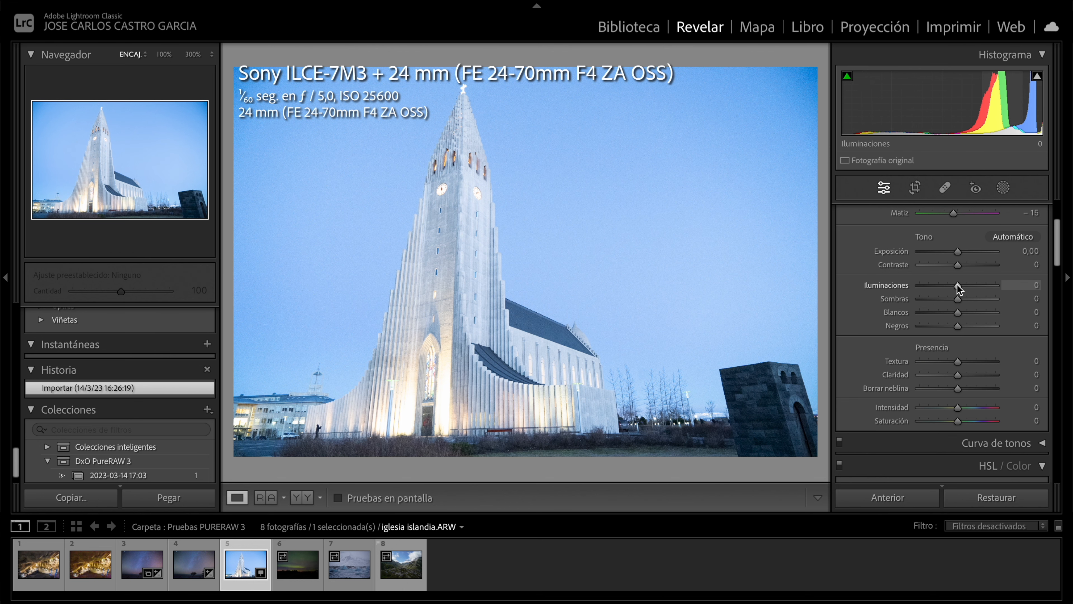
{"action": "left_click_drag", "start_coordinate": [957, 251], "coordinate": [941, 252]}
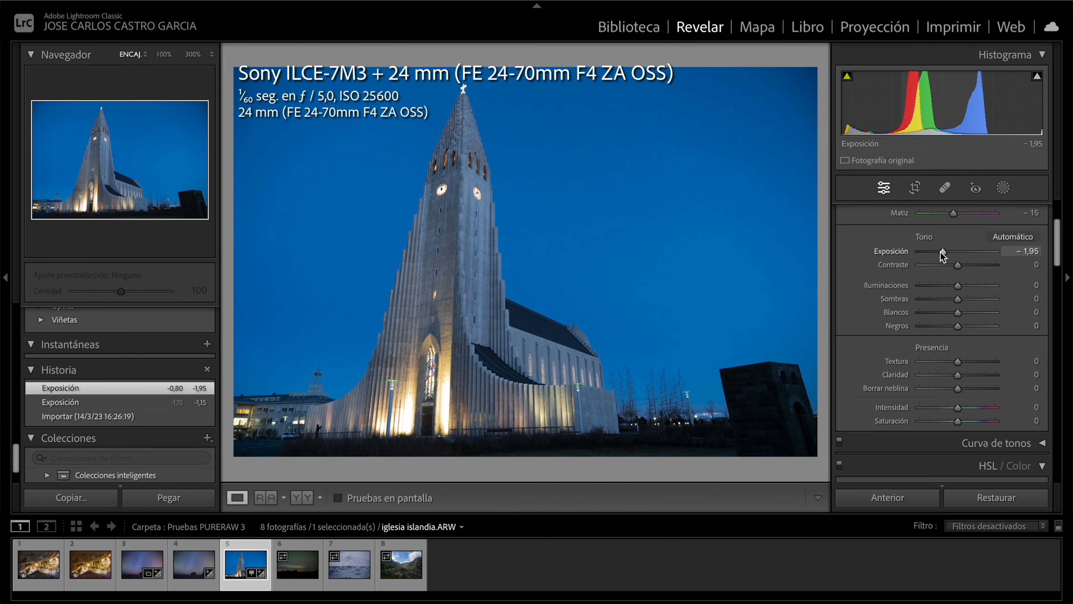
Process iglesia islandia.ARW with DxO PureRAW 3 using the Sony A7 III 24-70mm optical module, DeepPRIME XD, DNG output and no vignetting correction
{"action": "right_click", "coordinate": [239, 566]}
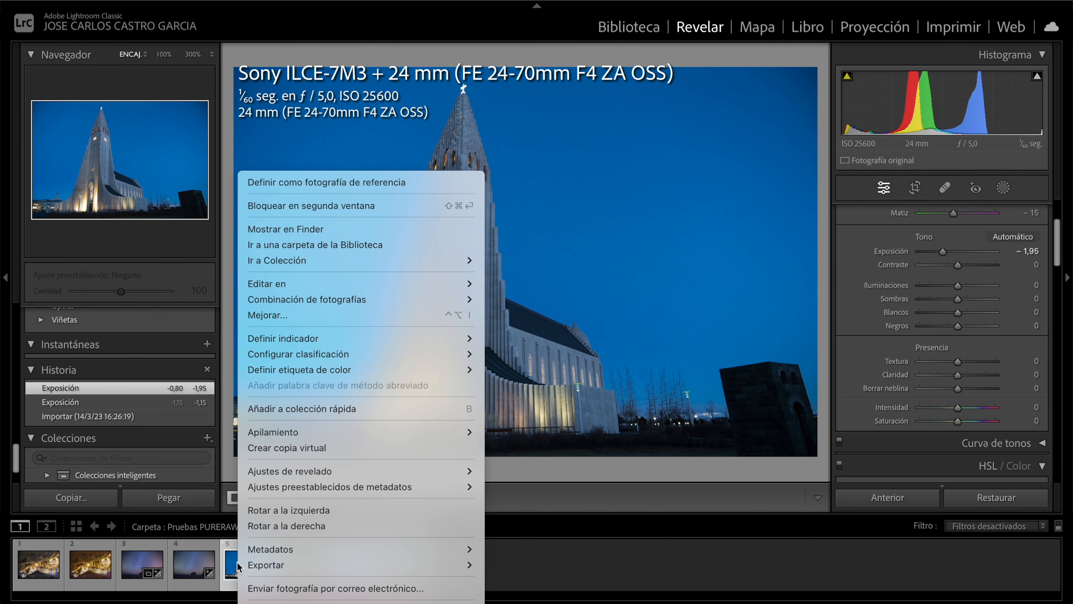
{"action": "mouse_move", "coordinate": [286, 564]}
{"action": "left_click", "coordinate": [580, 449]}
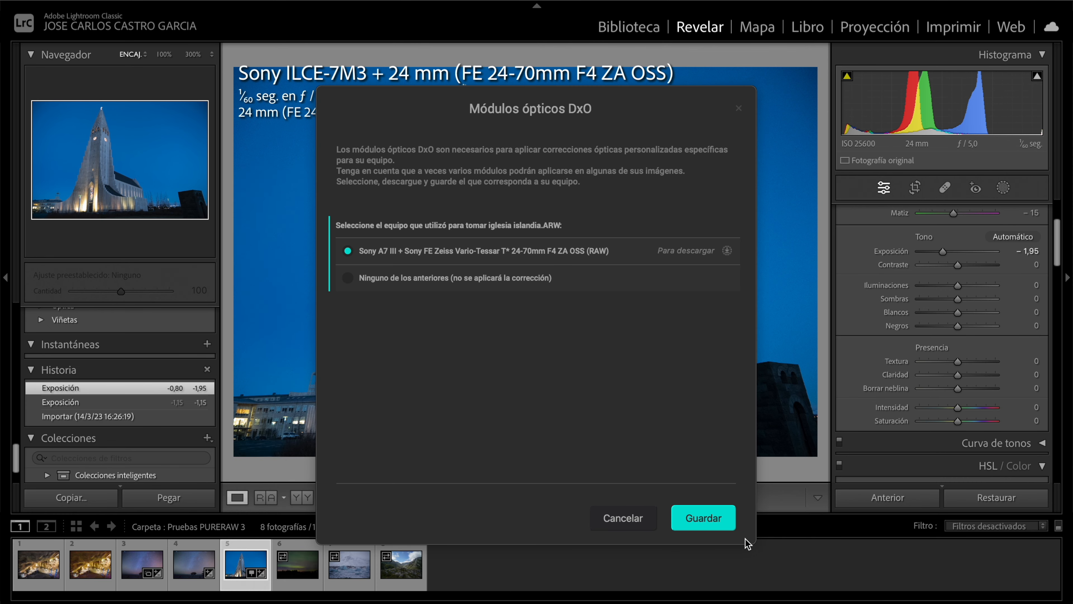
{"action": "left_click", "coordinate": [708, 511]}
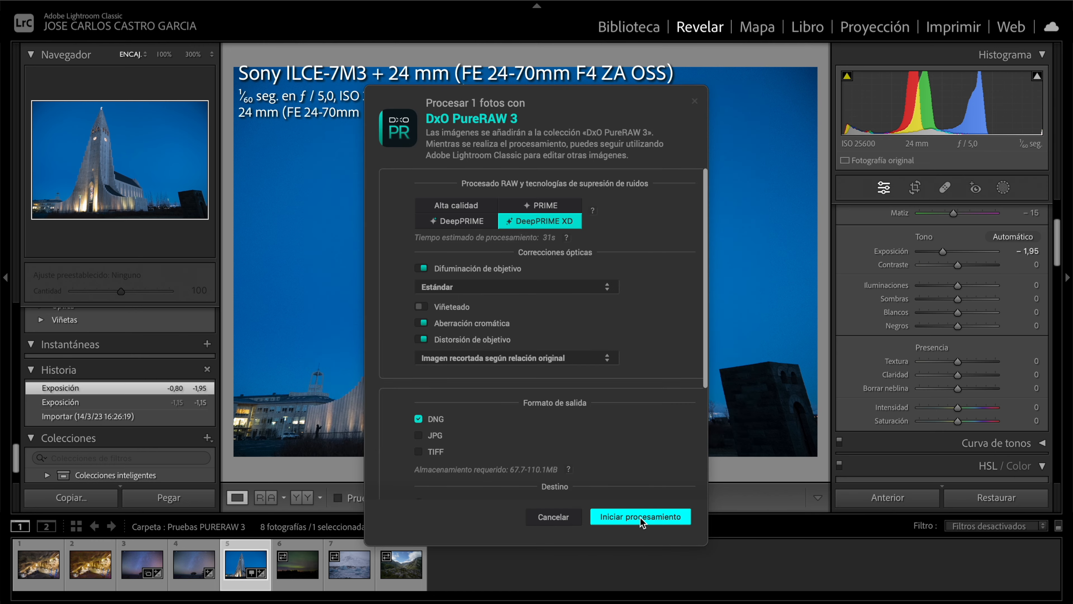
{"action": "left_click", "coordinate": [640, 518]}
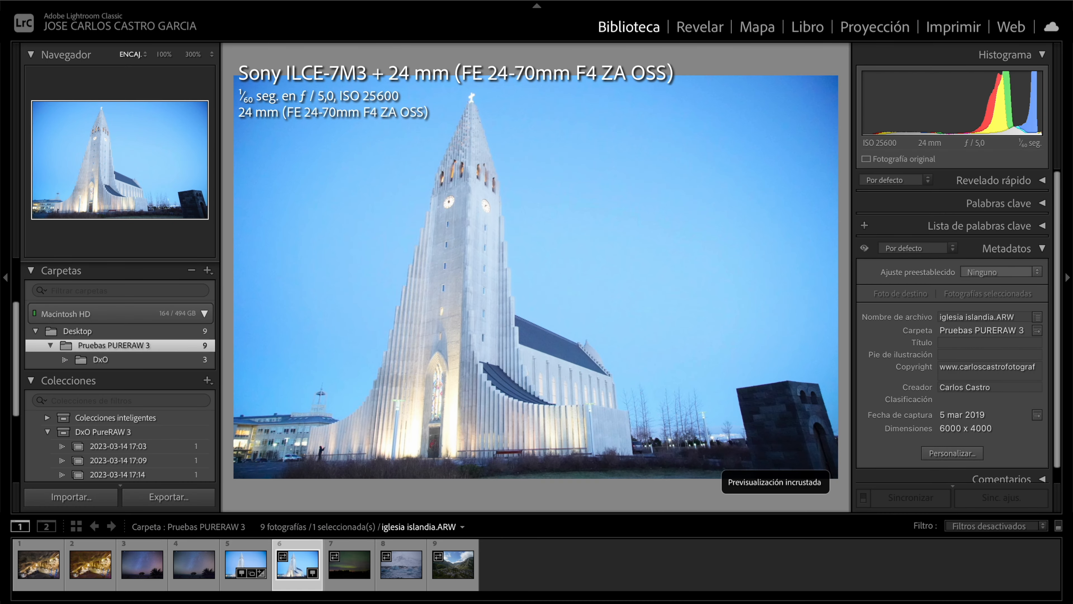
Compare the processed church DNG with the original iglesia islandia.ARW in the library
{"action": "key", "text": "Left"}
{"action": "key", "text": "Right"}
{"action": "key", "text": "Left"}
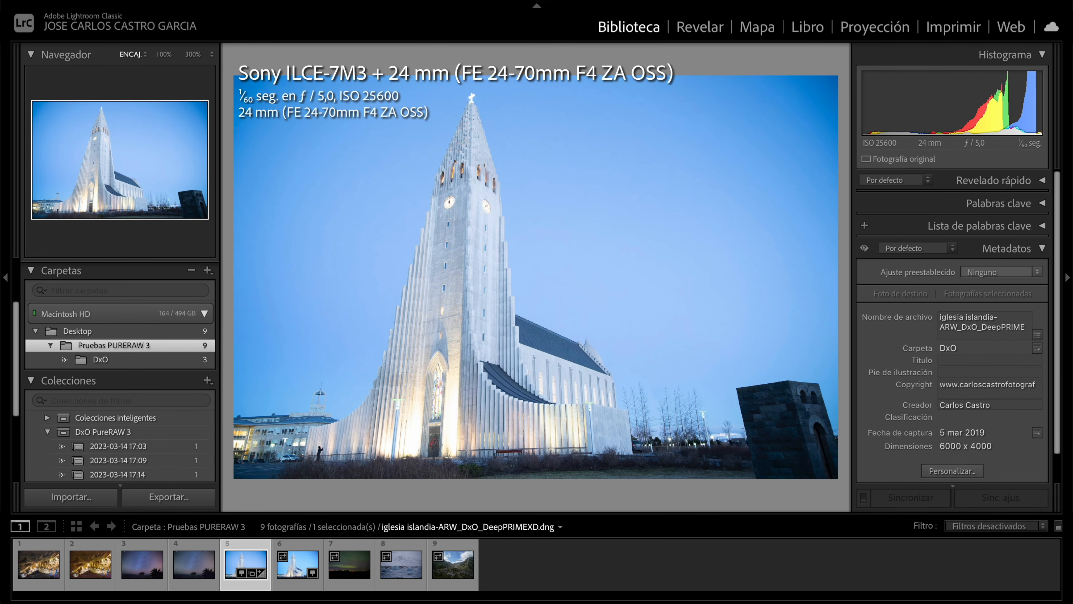
{"action": "key", "text": "Right"}
{"action": "key", "text": "Left"}
Open the church DNG in Revelar, assign the Adobe Paisaje profile and apply automatic tone settings
{"action": "key", "text": "d"}
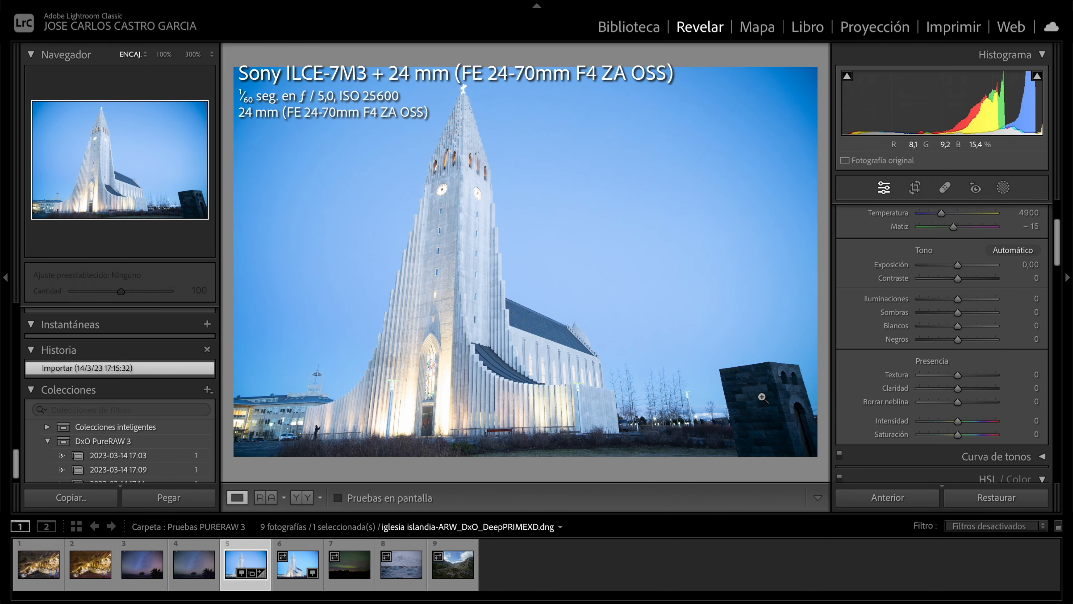
{"action": "scroll", "coordinate": [957, 293], "scroll_direction": "up", "scroll_amount": 3}
{"action": "left_click", "coordinate": [907, 244]}
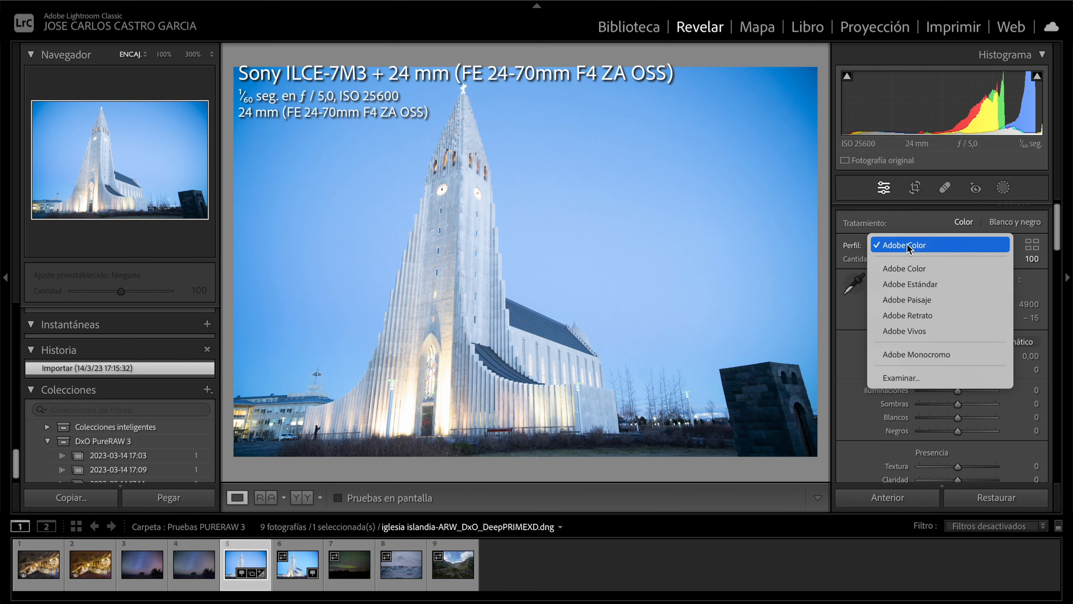
{"action": "left_click", "coordinate": [932, 296]}
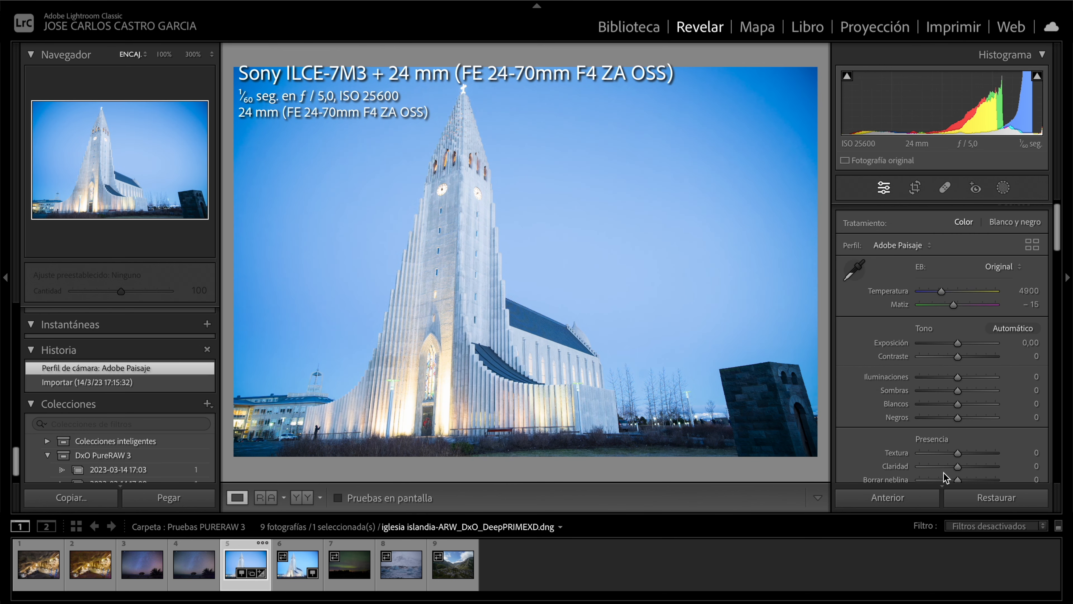
{"action": "left_click", "coordinate": [1010, 328]}
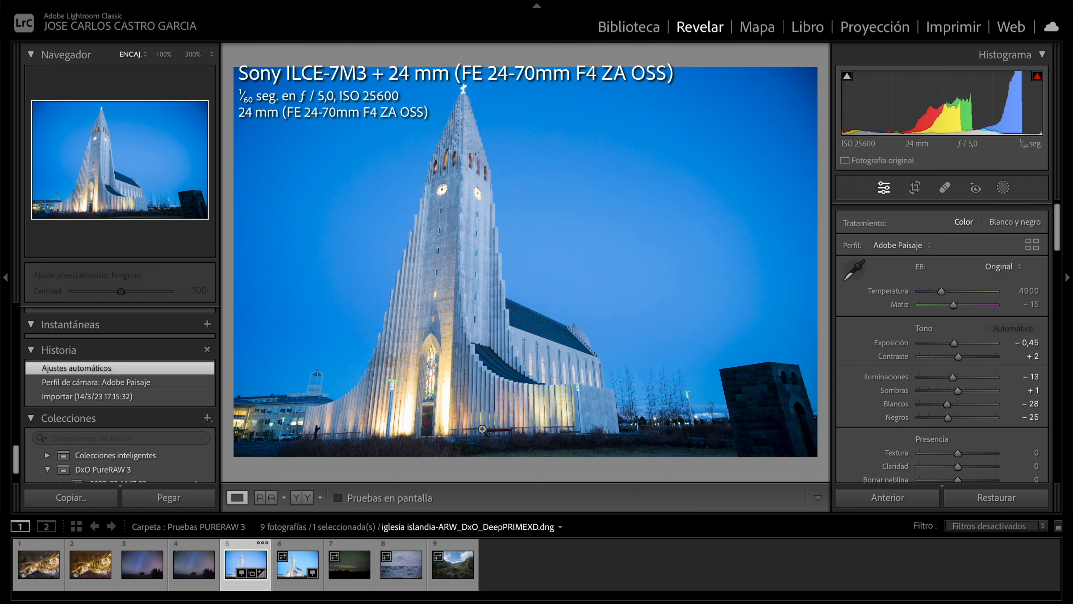
Examine the noise and detail of the sky and clock tower in the processed church DNG at 300% and 100%
{"action": "left_click", "coordinate": [391, 218]}
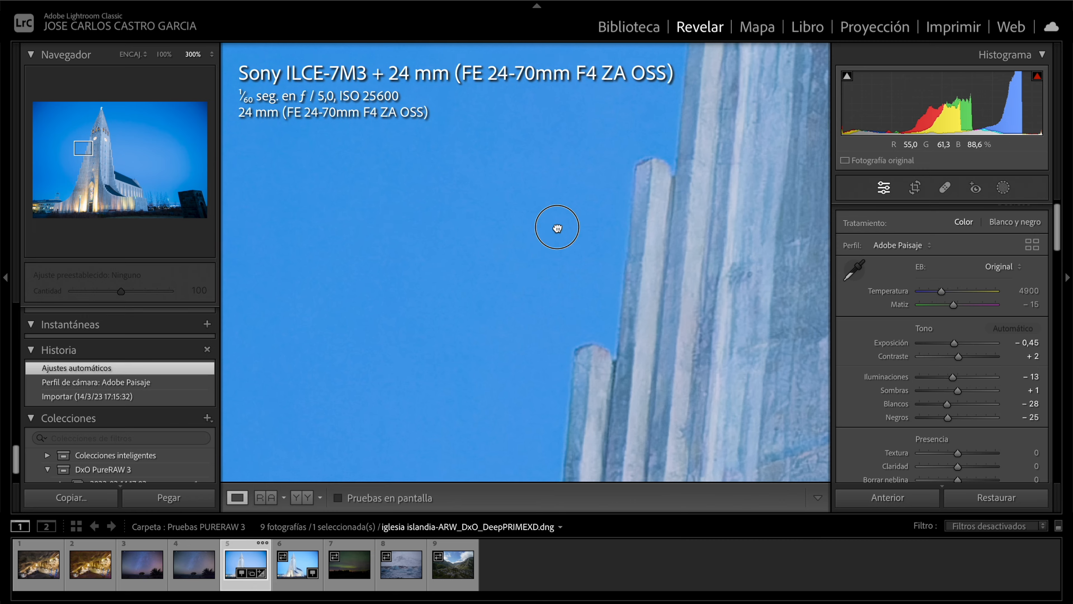
{"action": "left_click_drag", "start_coordinate": [556, 227], "coordinate": [289, 333]}
{"action": "left_click_drag", "start_coordinate": [607, 158], "coordinate": [551, 282]}
{"action": "left_click_drag", "start_coordinate": [606, 252], "coordinate": [318, 255]}
{"action": "scroll", "coordinate": [383, 273], "scroll_direction": "right", "scroll_amount": 5}
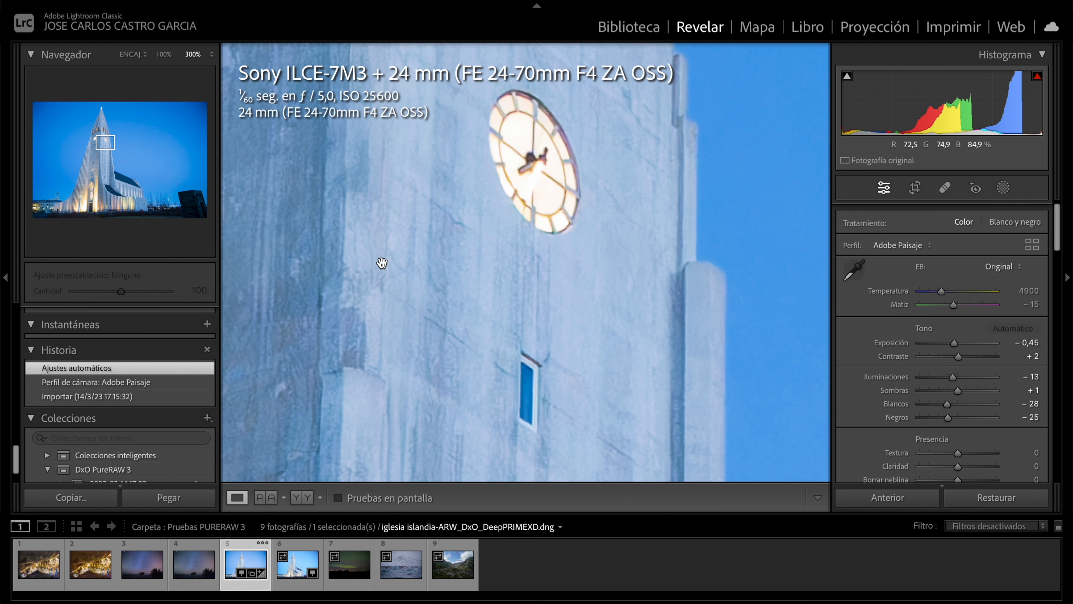
{"action": "left_click", "coordinate": [382, 263]}
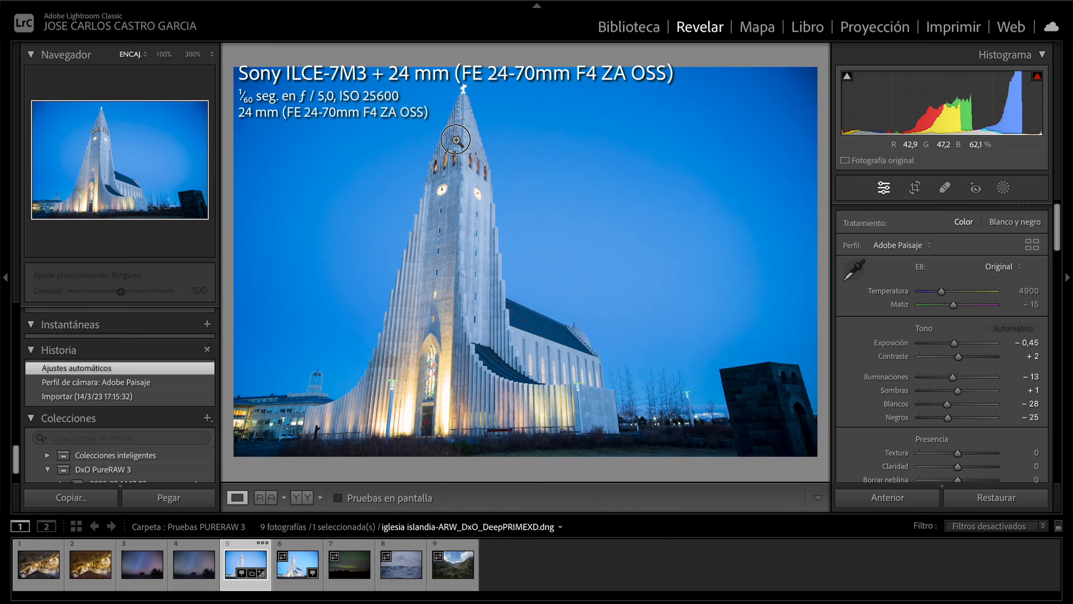
{"action": "left_click", "coordinate": [454, 141]}
{"action": "left_click_drag", "start_coordinate": [486, 330], "coordinate": [456, 178]}
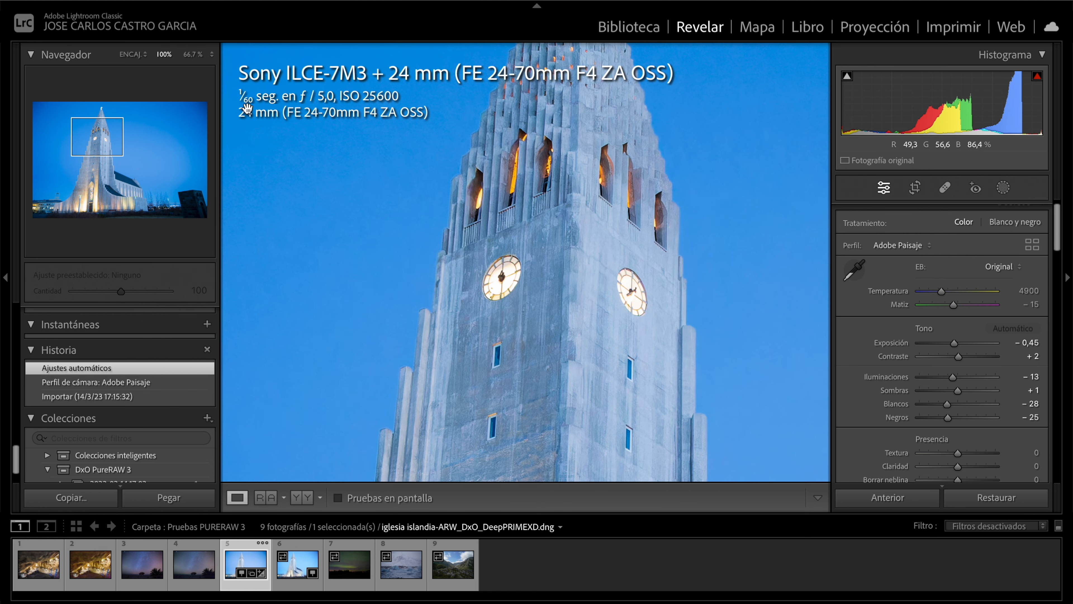
Inspect the clock face, stone wall and balcony railing of the church DNG at 800% magnification
{"action": "left_click", "coordinate": [193, 54]}
{"action": "left_click", "coordinate": [211, 54]}
{"action": "left_click", "coordinate": [217, 142]}
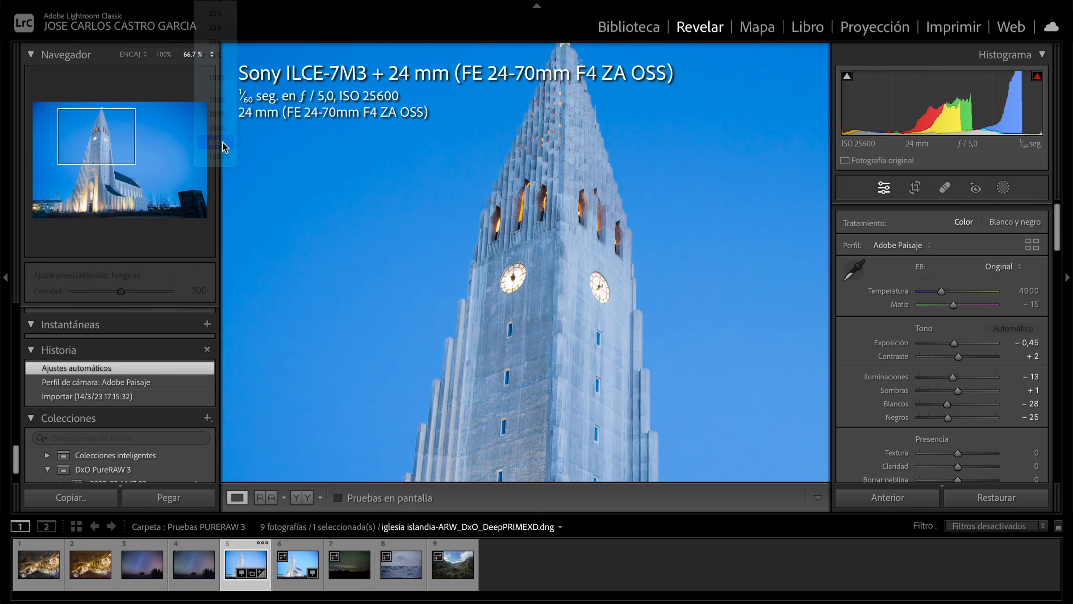
{"action": "left_click_drag", "start_coordinate": [486, 221], "coordinate": [584, 467]}
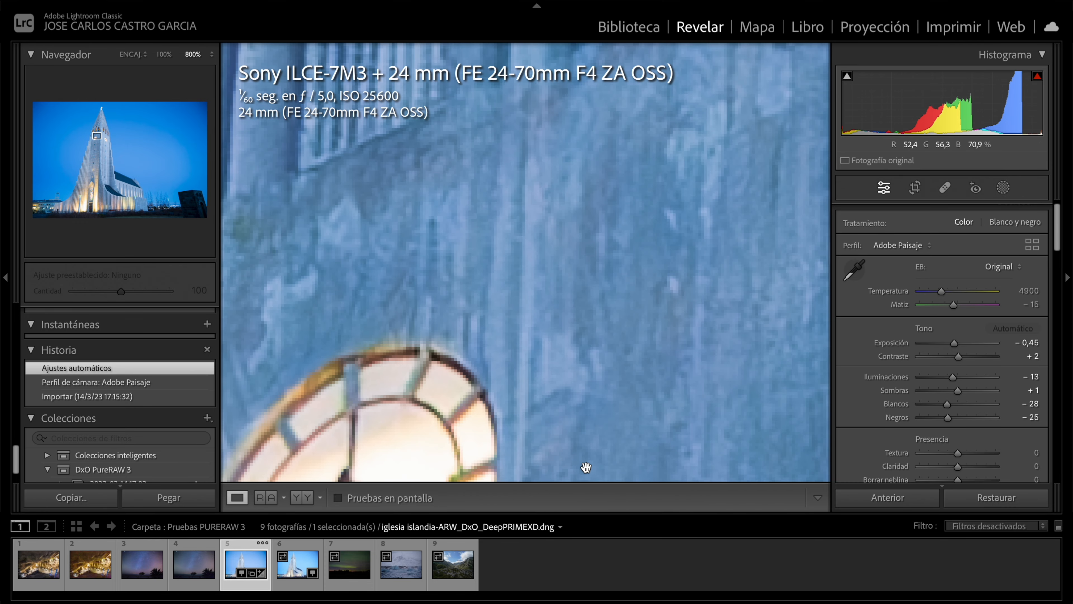
{"action": "left_click_drag", "start_coordinate": [597, 411], "coordinate": [628, 568]}
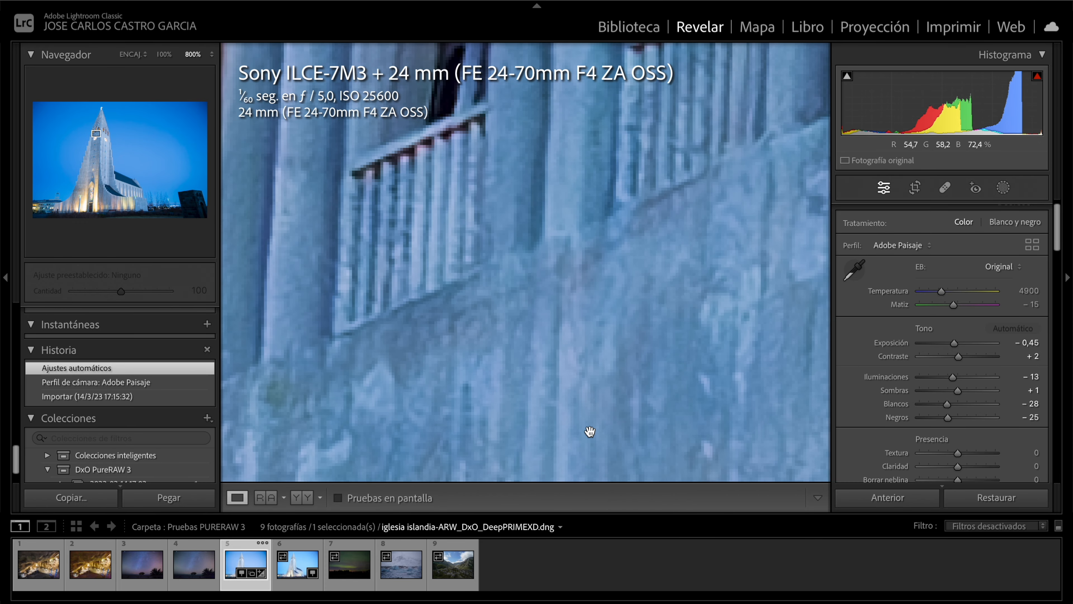
{"action": "left_click_drag", "start_coordinate": [493, 288], "coordinate": [527, 334]}
{"action": "left_click", "coordinate": [506, 196]}
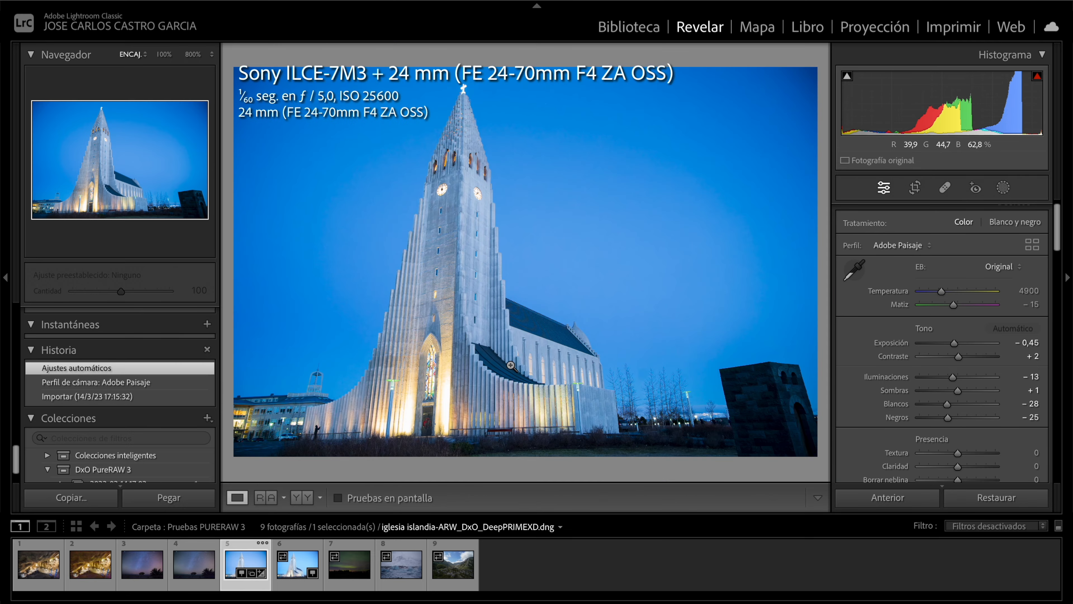
Check the church DNG's illuminated facade, then set Sombras to +70, Iluminaciones to -78 and Blancos to +10
{"action": "left_click", "coordinate": [510, 367]}
{"action": "left_click_drag", "start_coordinate": [511, 395], "coordinate": [621, 331]}
{"action": "key", "text": "ctrl+minus"}
{"action": "key", "text": "ctrl+minus"}
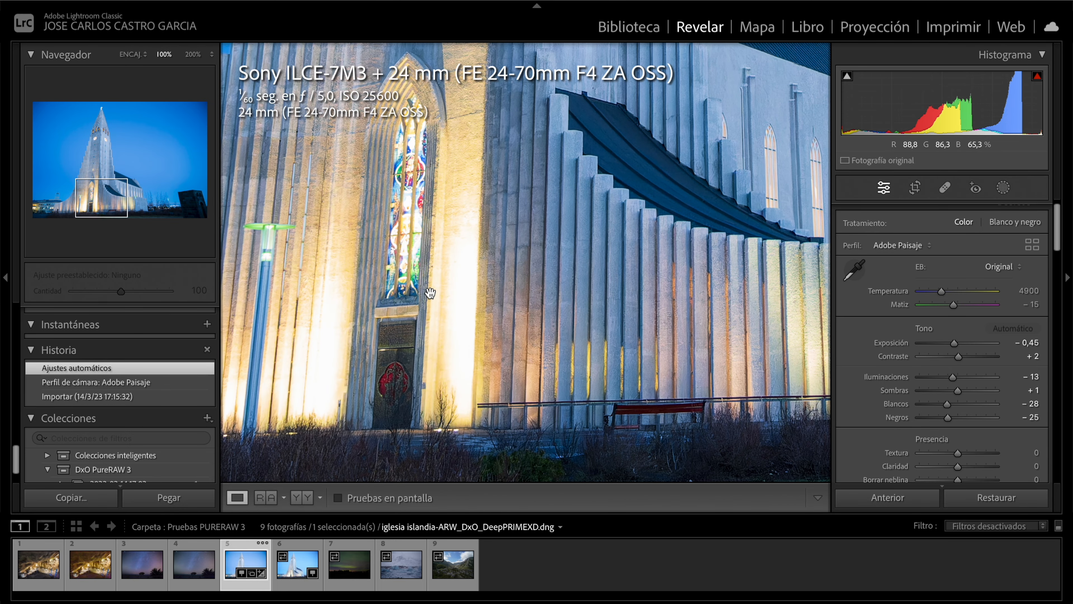
{"action": "key", "text": "ctrl+plus"}
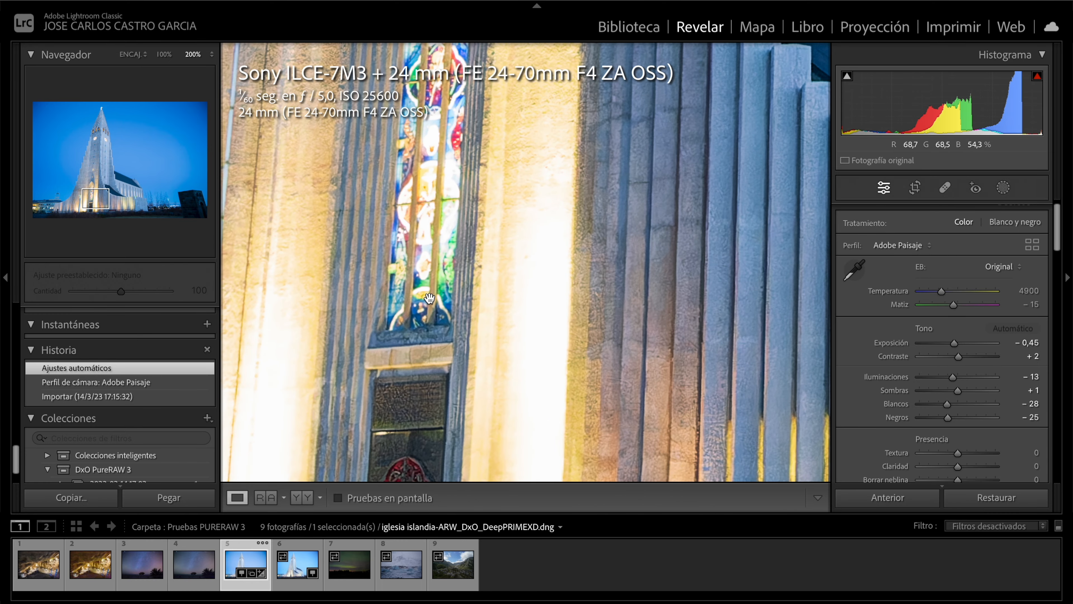
{"action": "left_click", "coordinate": [412, 326]}
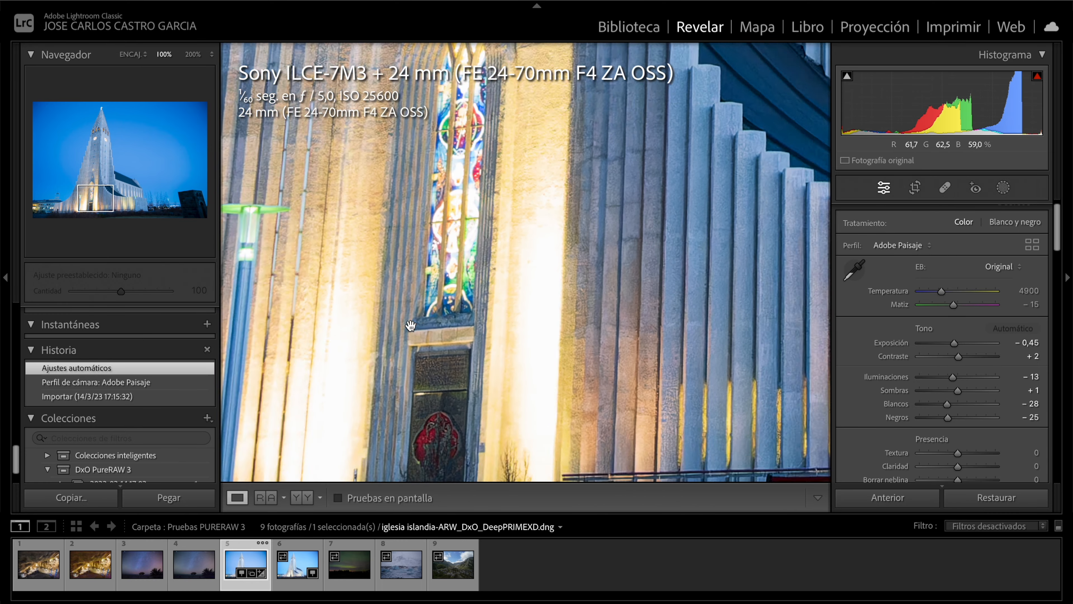
{"action": "left_click_drag", "start_coordinate": [959, 389], "coordinate": [983, 390]}
{"action": "left_click_drag", "start_coordinate": [950, 372], "coordinate": [948, 418]}
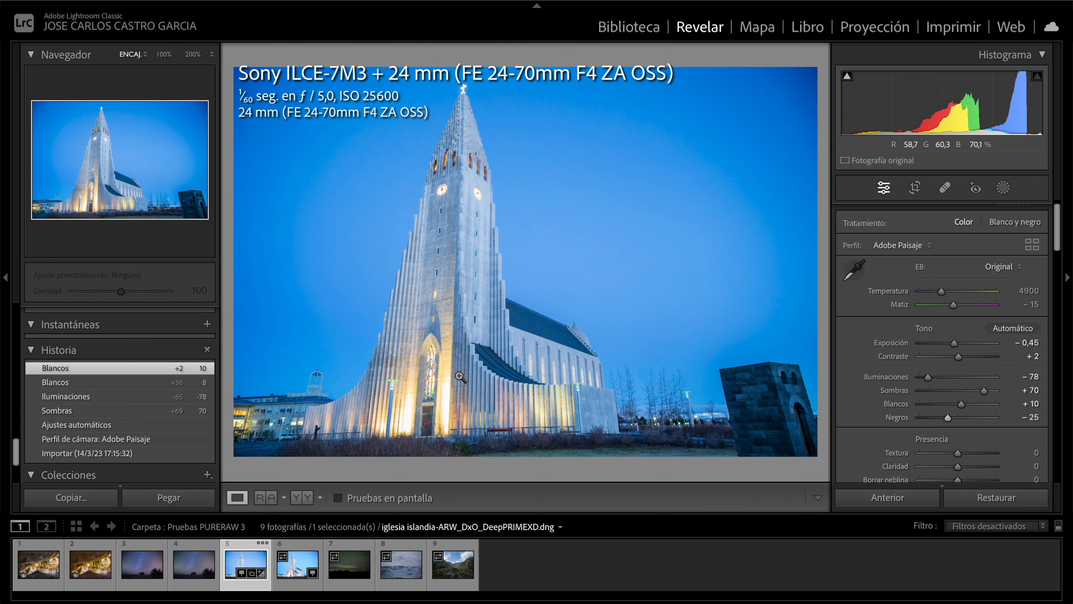
Copy the church DNG's develop settings and paste them onto the original iglesia islandia.ARW
{"action": "key", "text": "ctrl+shift+c"}
{"action": "key", "text": "Return"}
{"action": "key", "text": "Right"}
{"action": "key", "text": "ctrl+shift+v"}
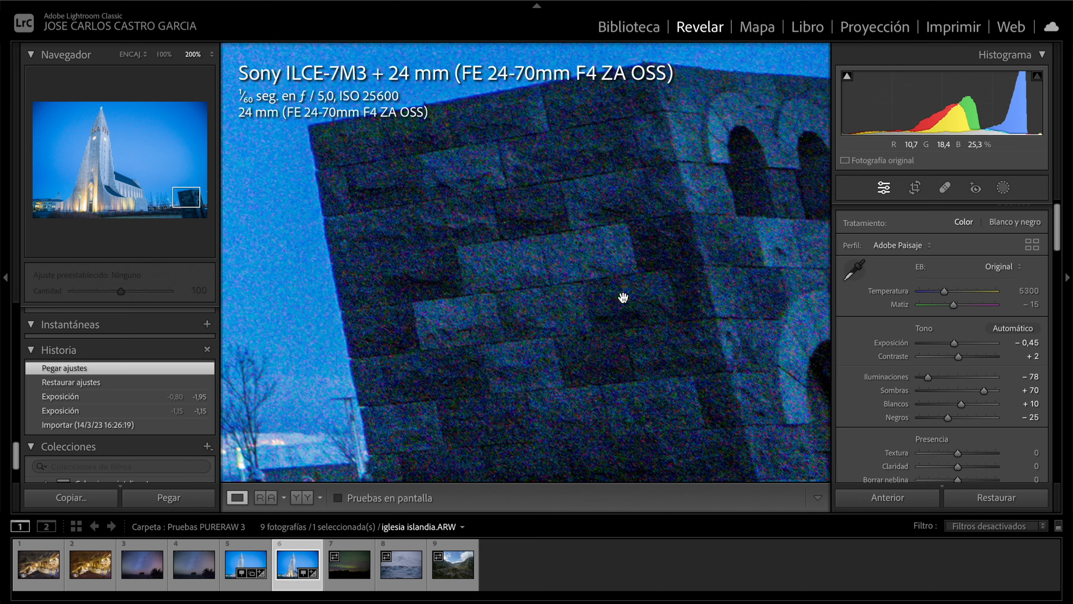
Examine the noise on the dark stone structure and nearby trees in iglesia islandia.ARW at 100% to 400%
{"action": "left_click_drag", "start_coordinate": [623, 295], "coordinate": [623, 277]}
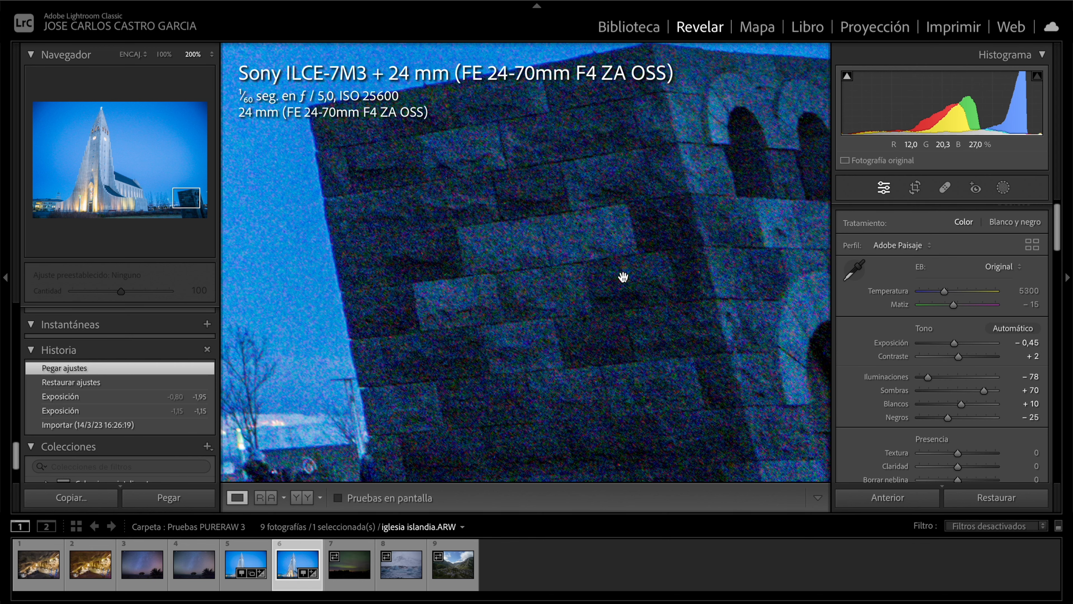
{"action": "key", "text": "super+="}
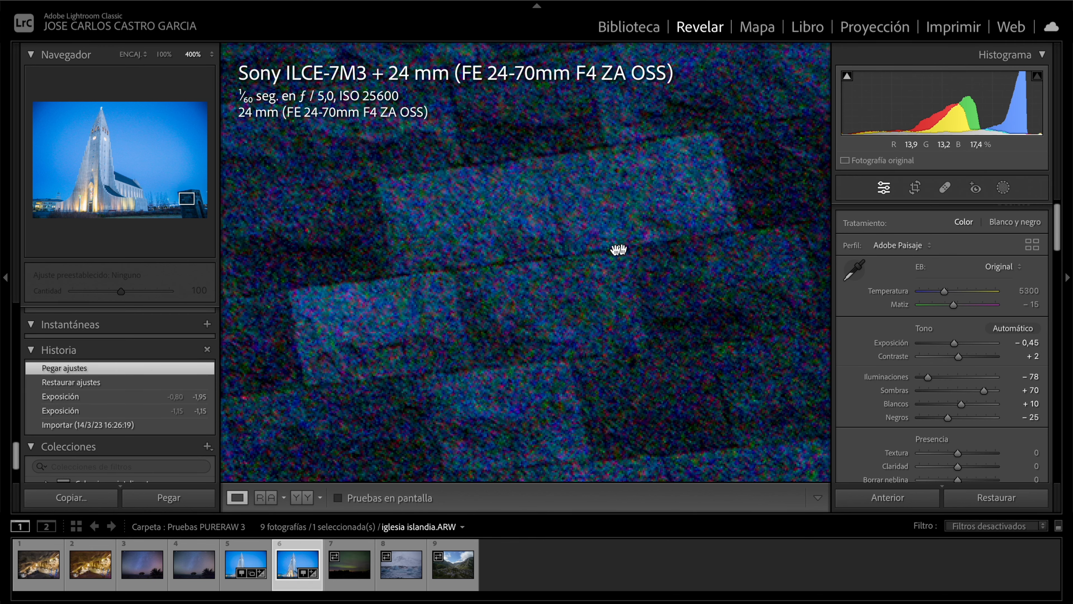
{"action": "left_click_drag", "start_coordinate": [605, 252], "coordinate": [708, 70]}
{"action": "key", "text": "super+minus"}
{"action": "key", "text": "super+minus"}
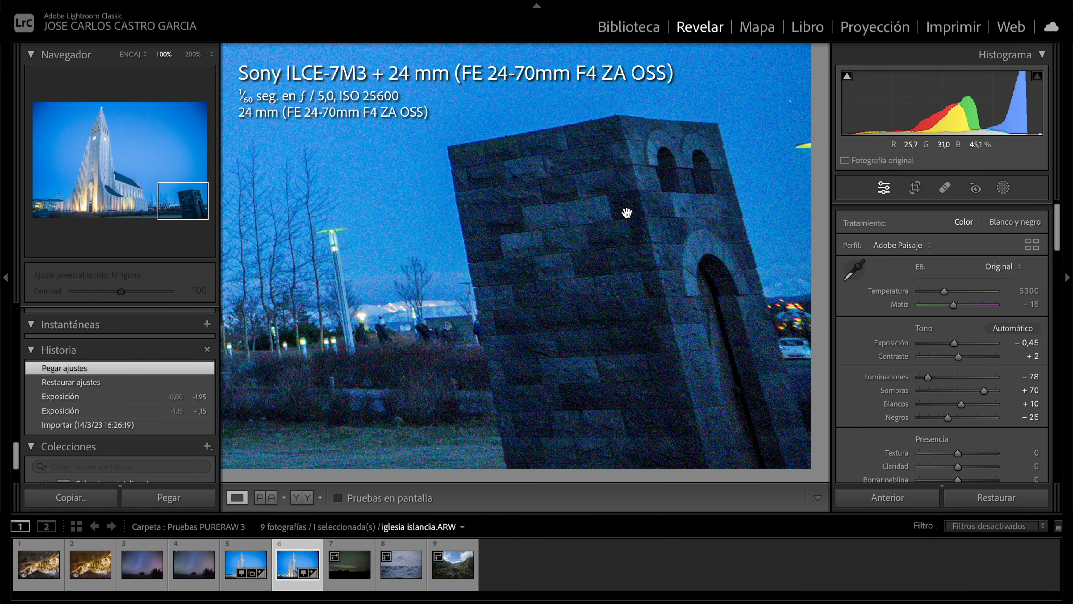
{"action": "left_click_drag", "start_coordinate": [620, 242], "coordinate": [798, 244]}
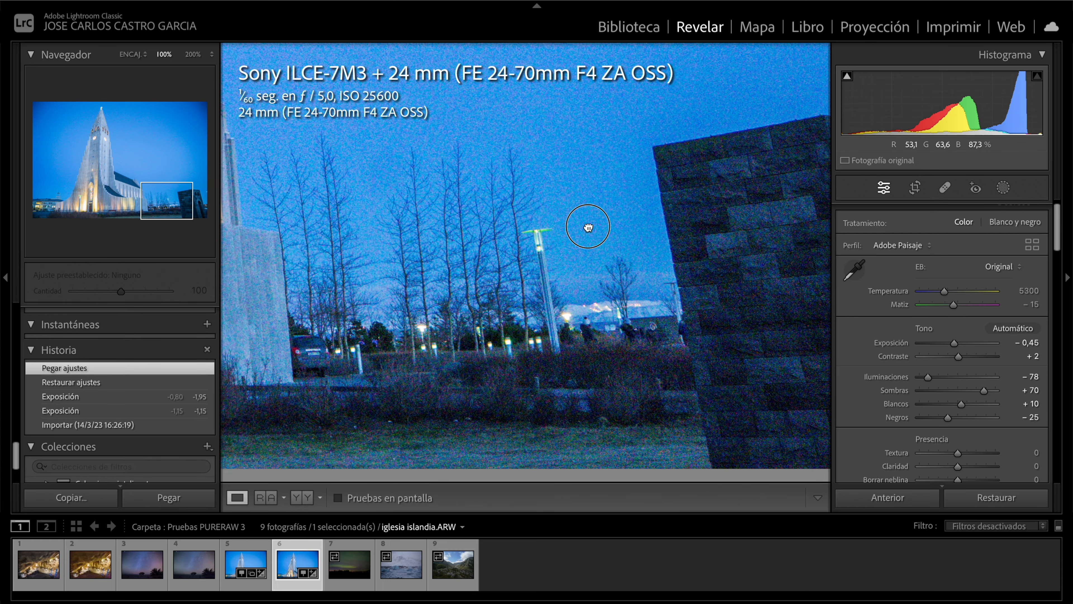
{"action": "left_click", "coordinate": [561, 257]}
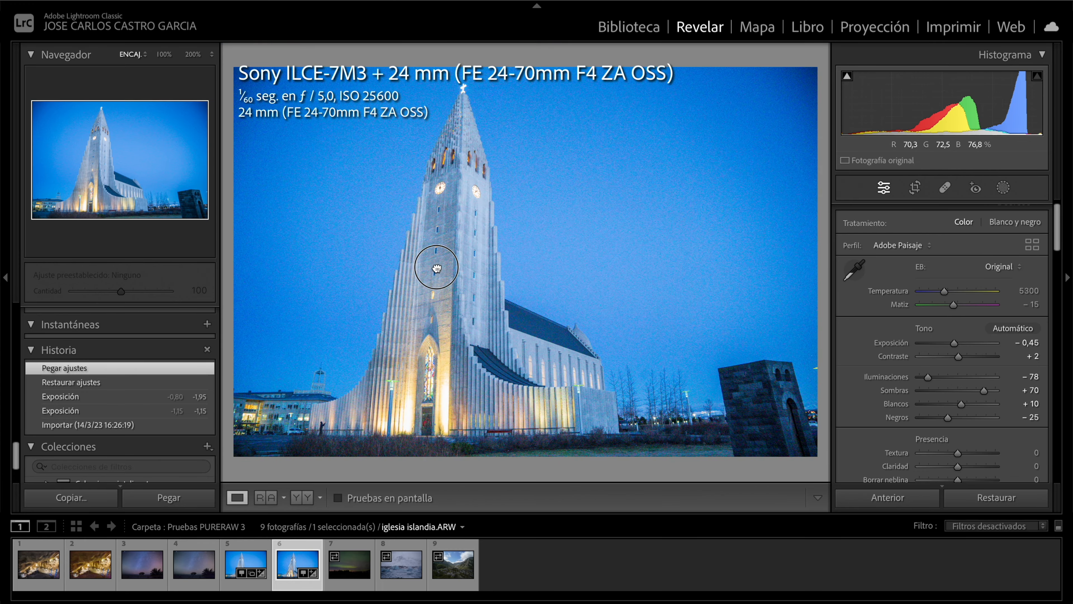
Compare the tower's clock faces at 300% between the original iglesia islandia.ARW and the processed DNG
{"action": "left_click_drag", "start_coordinate": [433, 266], "coordinate": [452, 457]}
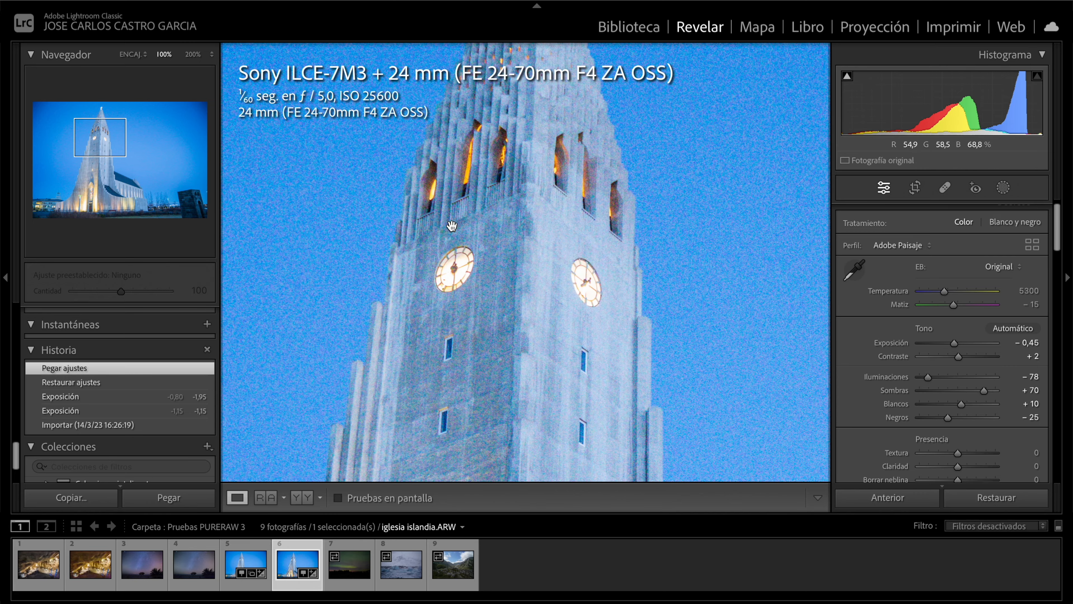
{"action": "key", "text": "super+plus"}
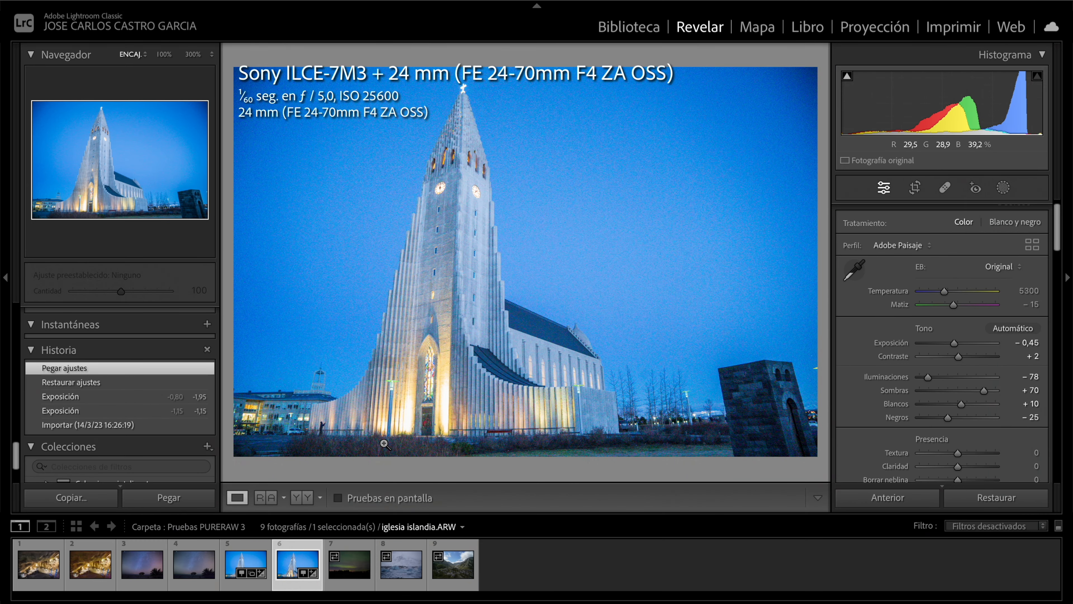
{"action": "left_click_drag", "start_coordinate": [434, 279], "coordinate": [361, 291]}
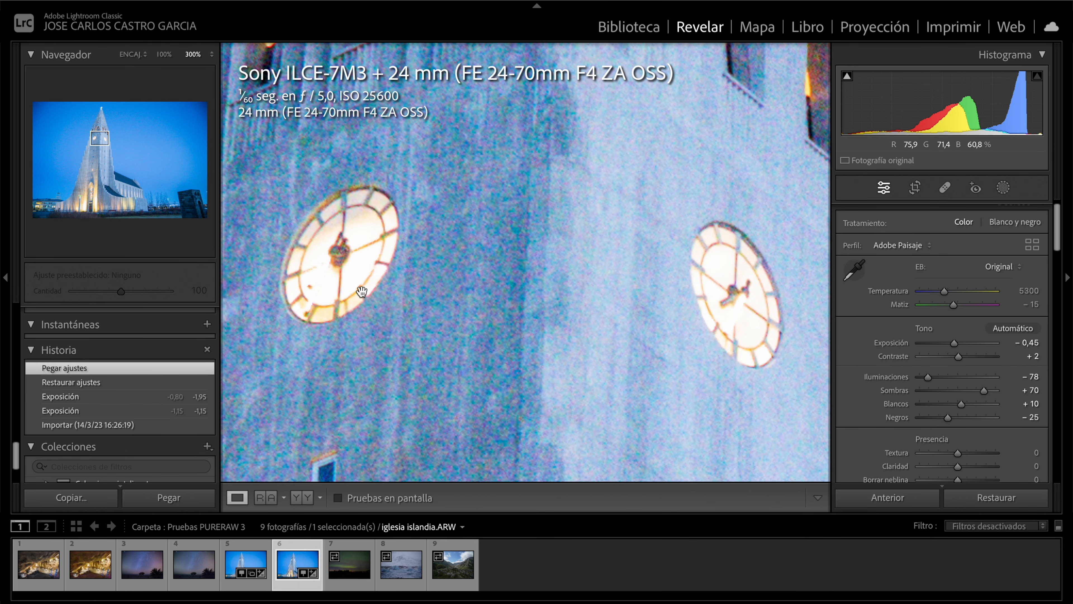
{"action": "left_click", "coordinate": [245, 564]}
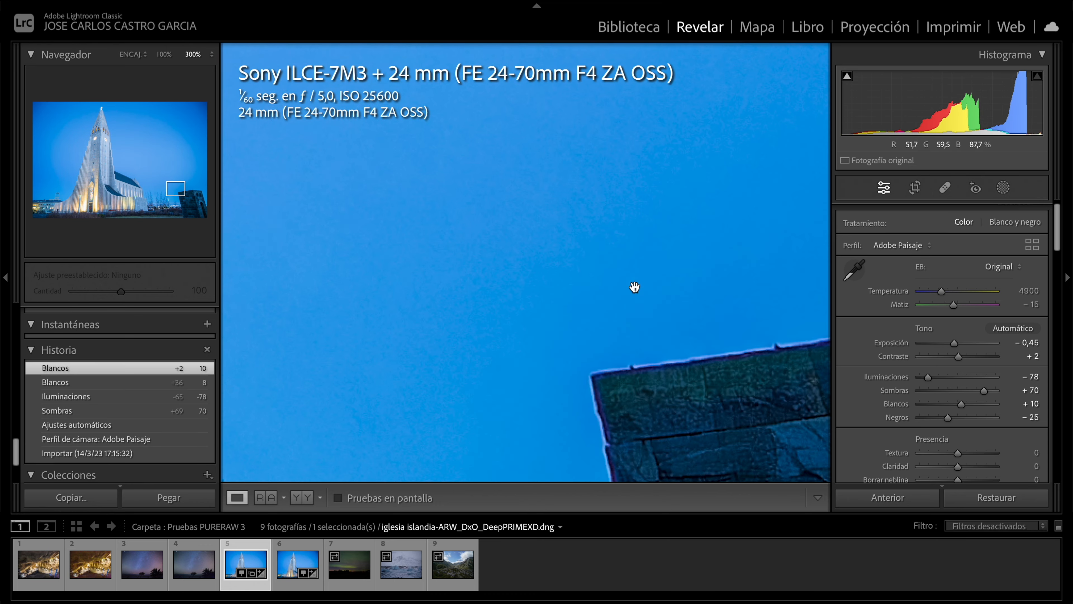
{"action": "left_click", "coordinate": [634, 287]}
{"action": "left_click", "coordinate": [546, 206]}
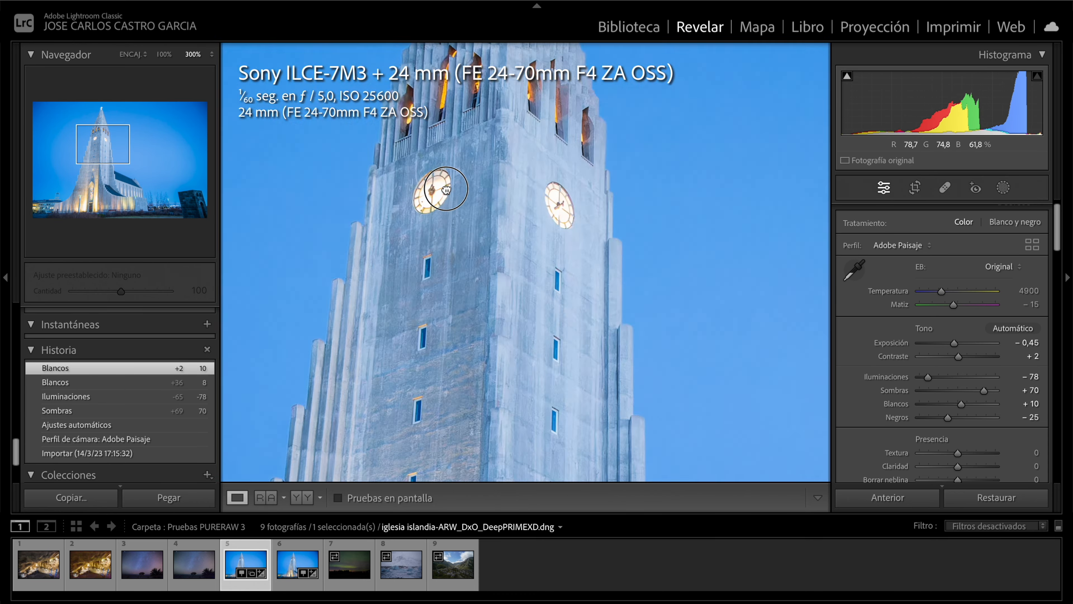
{"action": "left_click_drag", "start_coordinate": [546, 205], "coordinate": [459, 217]}
{"action": "key", "text": "Right"}
{"action": "key", "text": "Left"}
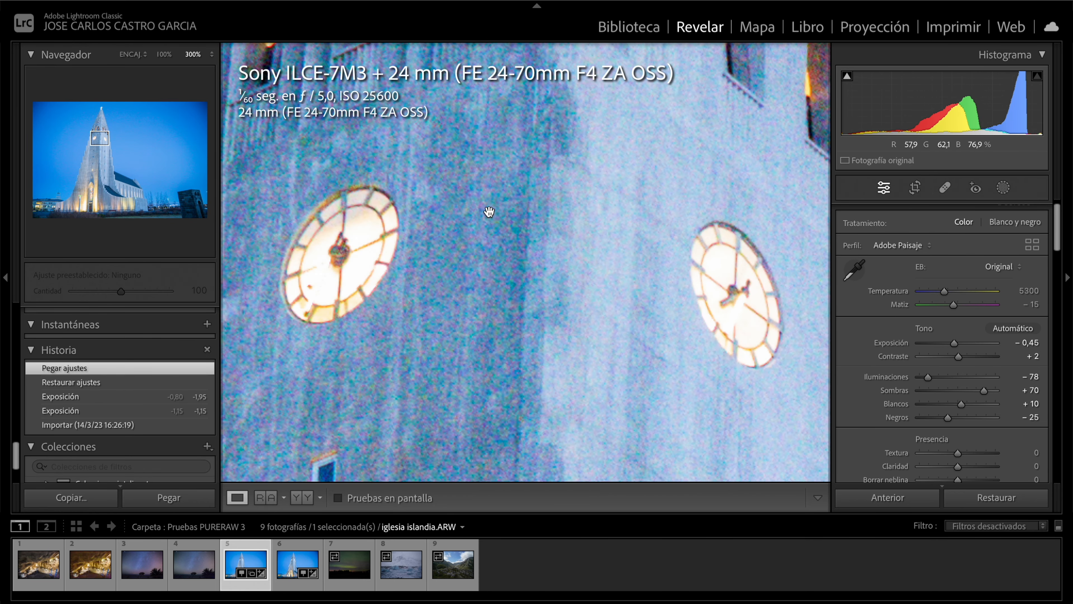
{"action": "key", "text": "Right"}
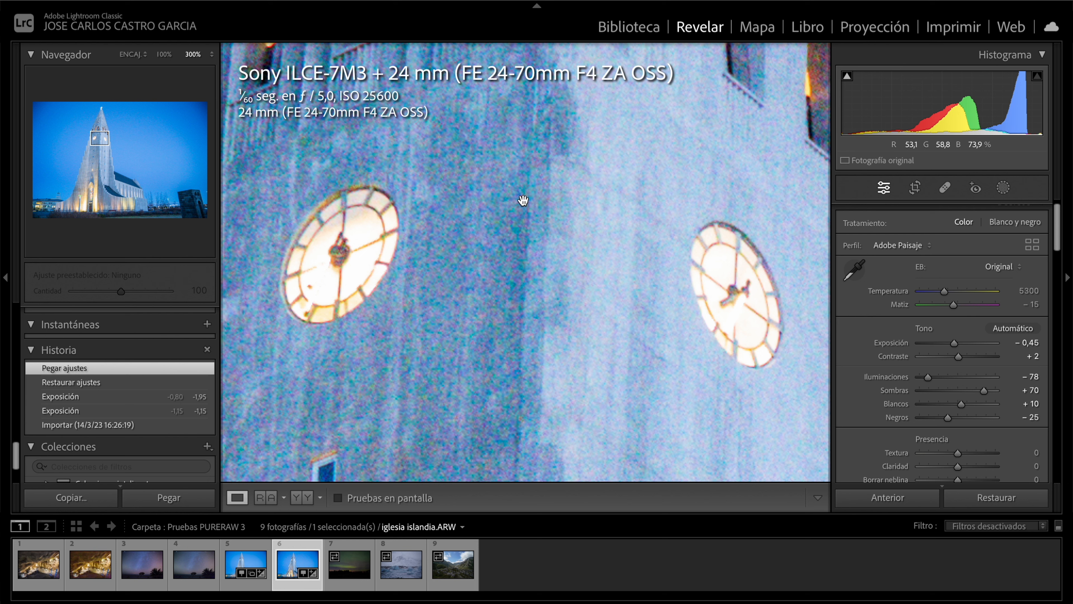
{"action": "key", "text": "Left"}
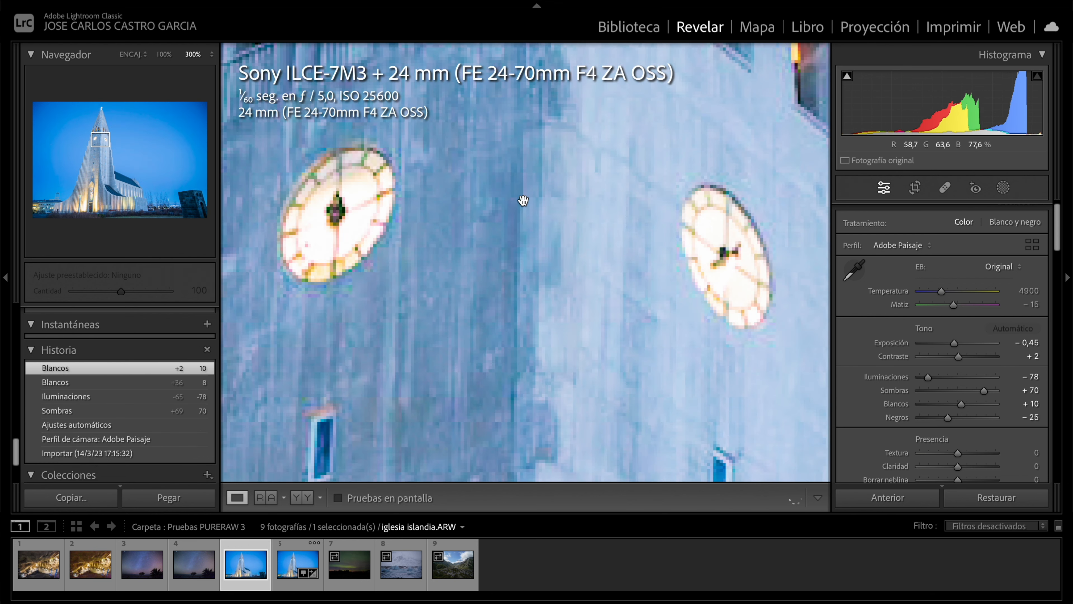
{"action": "key", "text": "Right"}
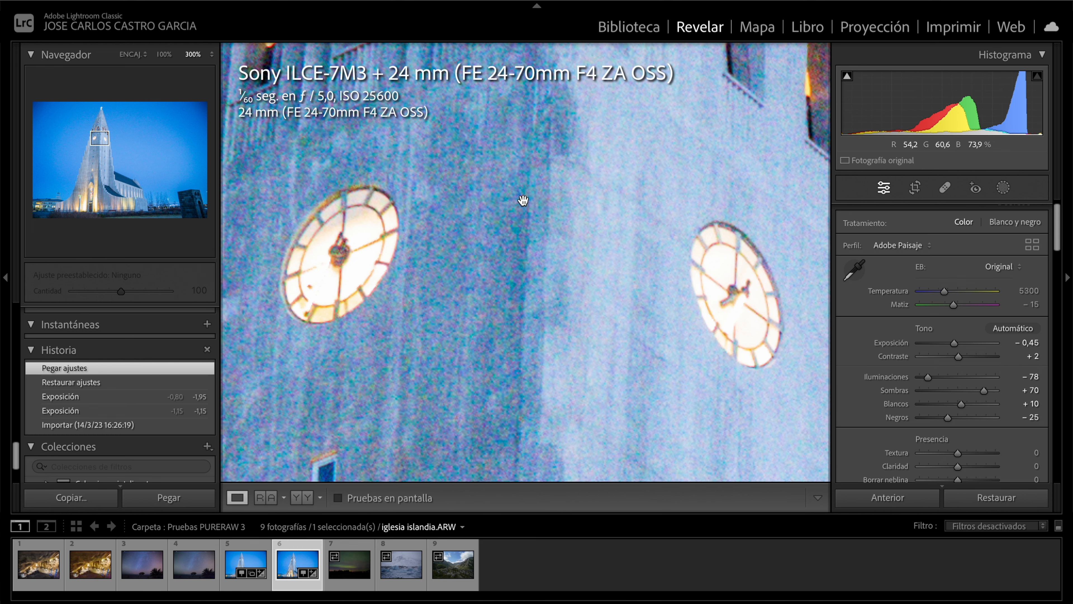
Compare the shadow detail of the dark stone structure at 300% in iglesia islandia.ARW and the processed DNG
{"action": "left_click", "coordinate": [523, 200]}
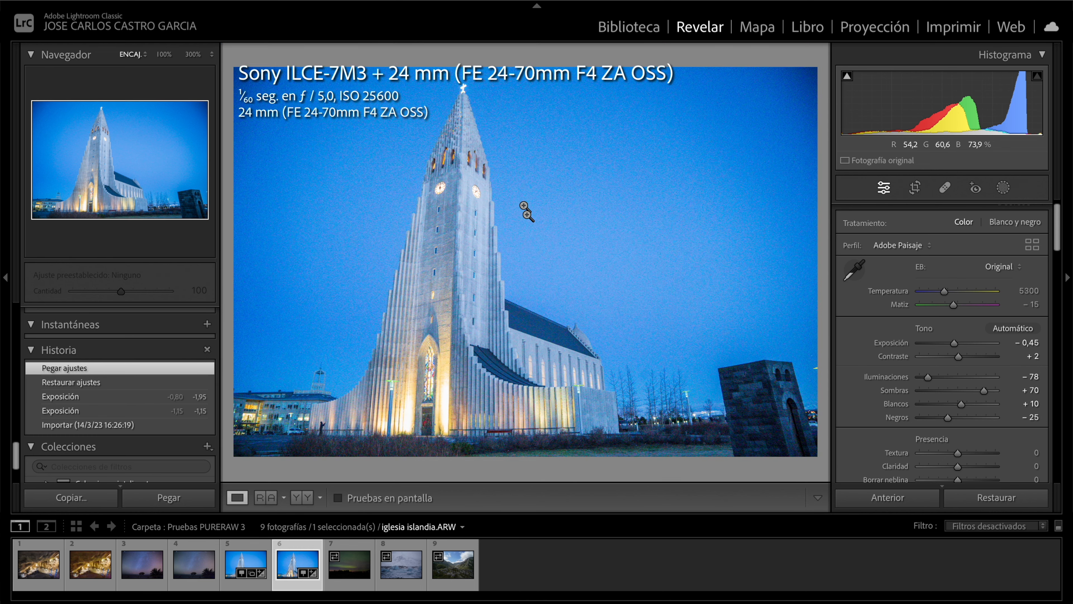
{"action": "left_click", "coordinate": [777, 414]}
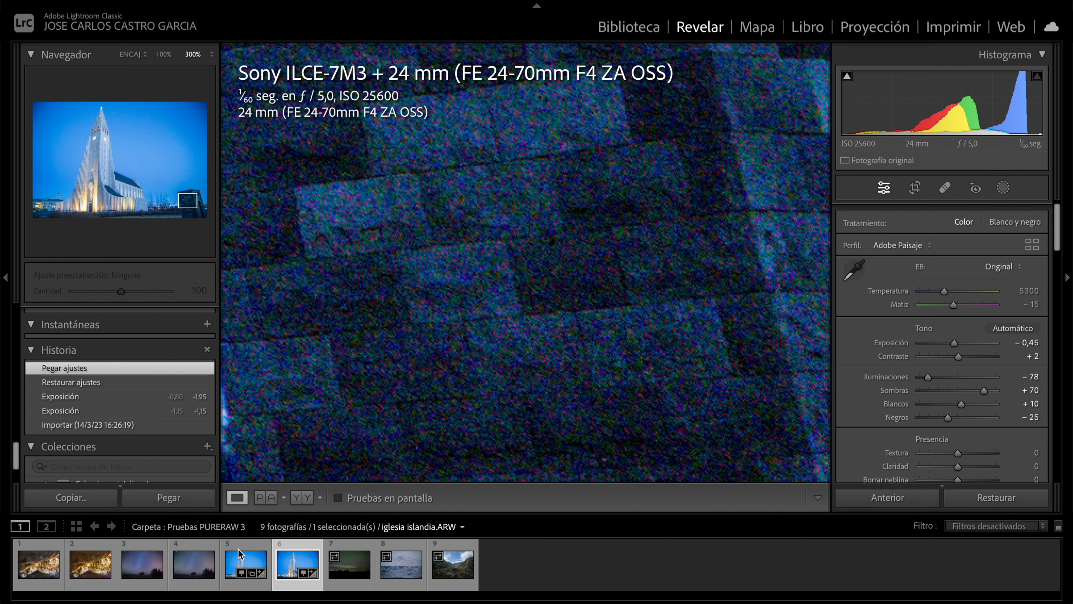
{"action": "left_click", "coordinate": [246, 563]}
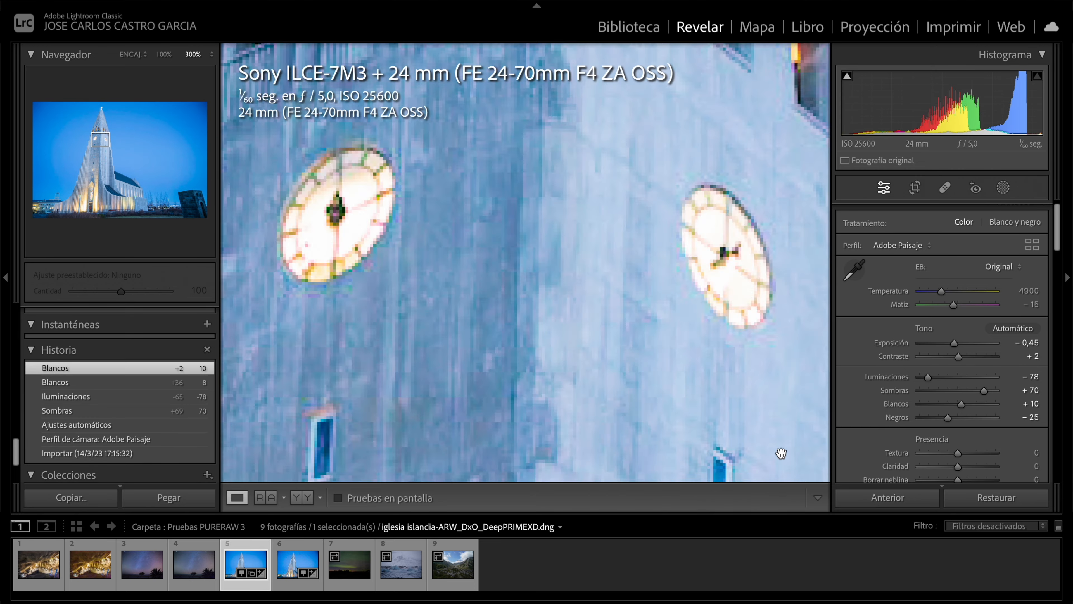
{"action": "left_click", "coordinate": [781, 452]}
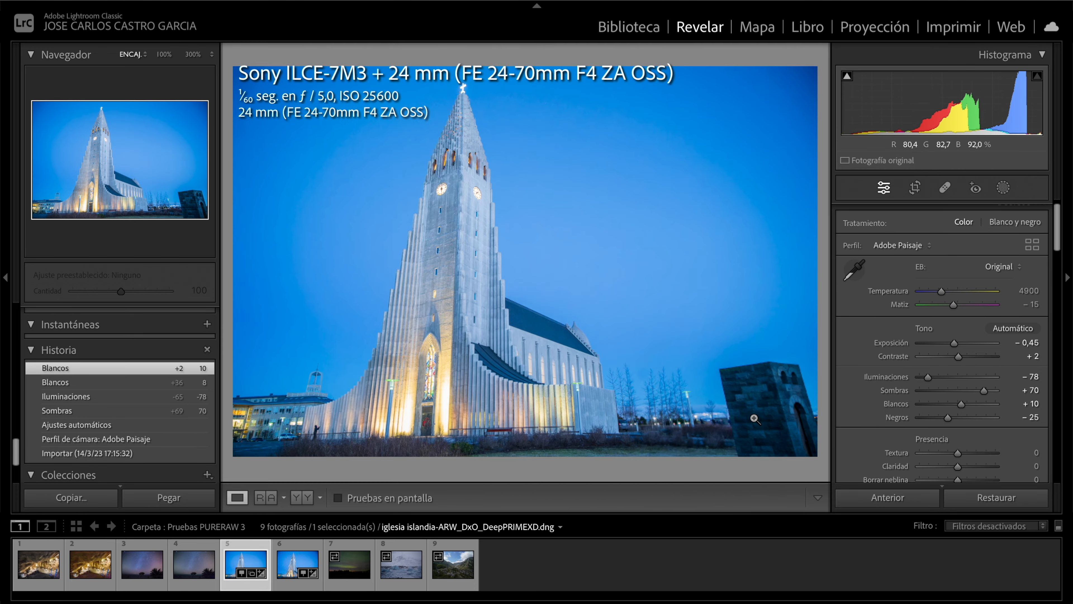
{"action": "left_click", "coordinate": [766, 412]}
{"action": "left_click_drag", "start_coordinate": [771, 407], "coordinate": [604, 403]}
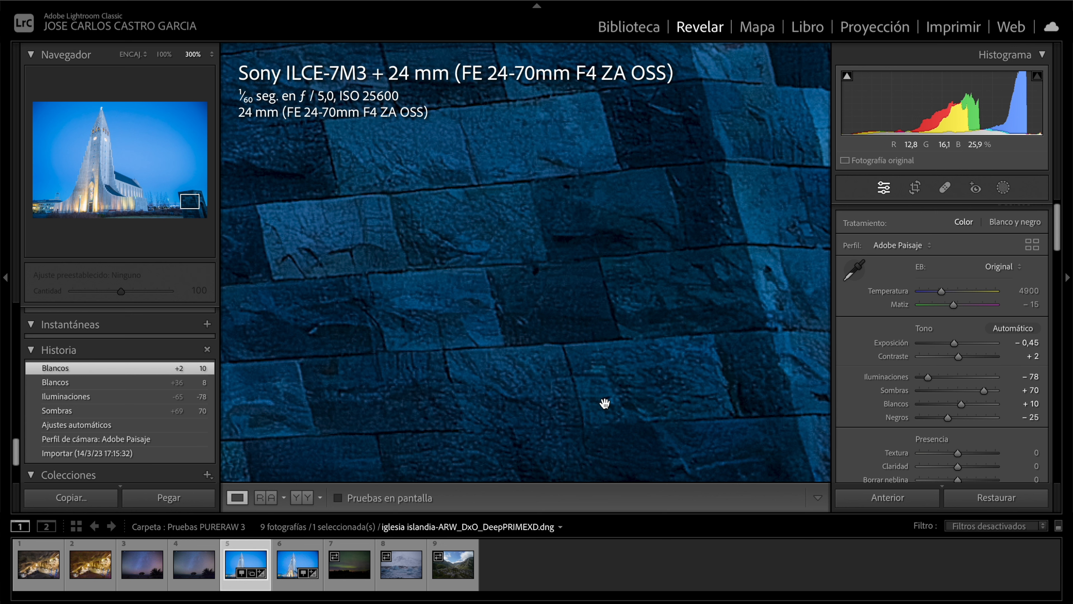
{"action": "left_click", "coordinate": [544, 333]}
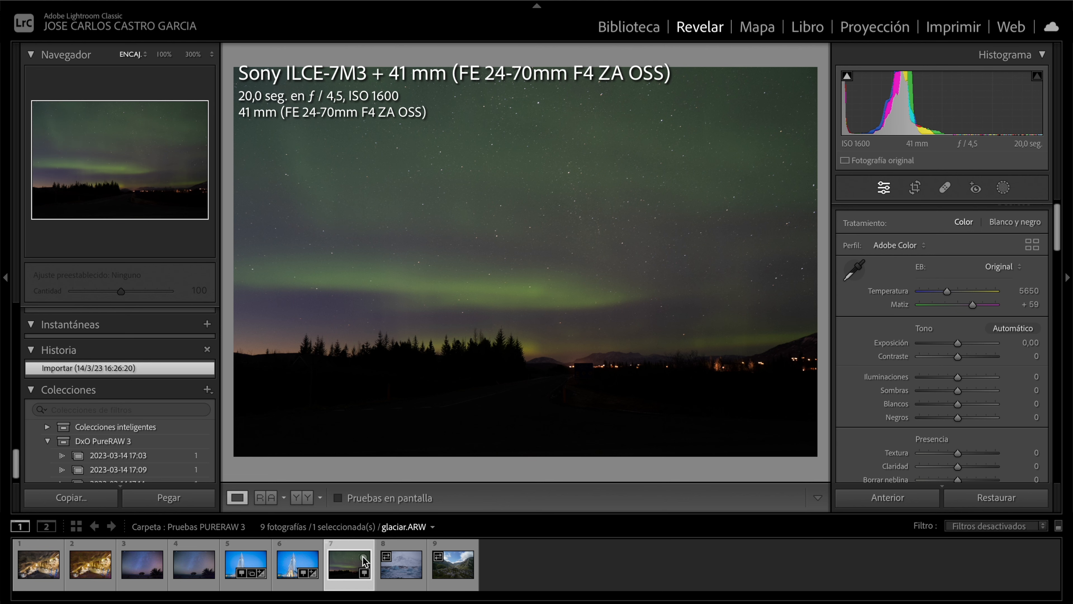
Process islandia-aurora.ARW with DxO PureRAW 3 using DeepPRIME XD and DNG output
{"action": "right_click", "coordinate": [347, 565]}
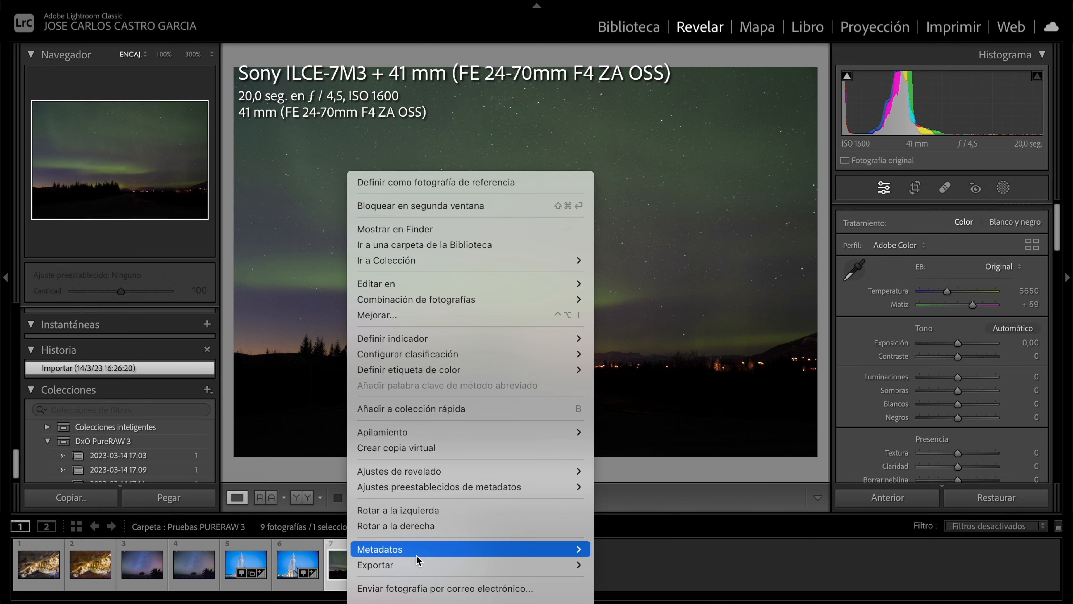
{"action": "mouse_move", "coordinate": [419, 564]}
{"action": "left_click", "coordinate": [733, 447]}
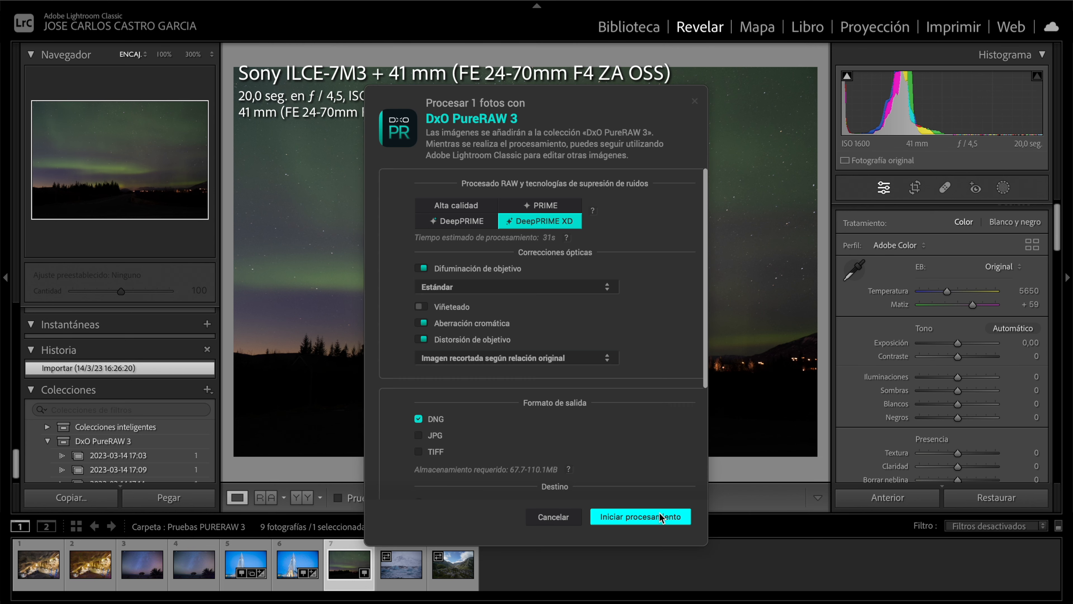
{"action": "left_click", "coordinate": [659, 513]}
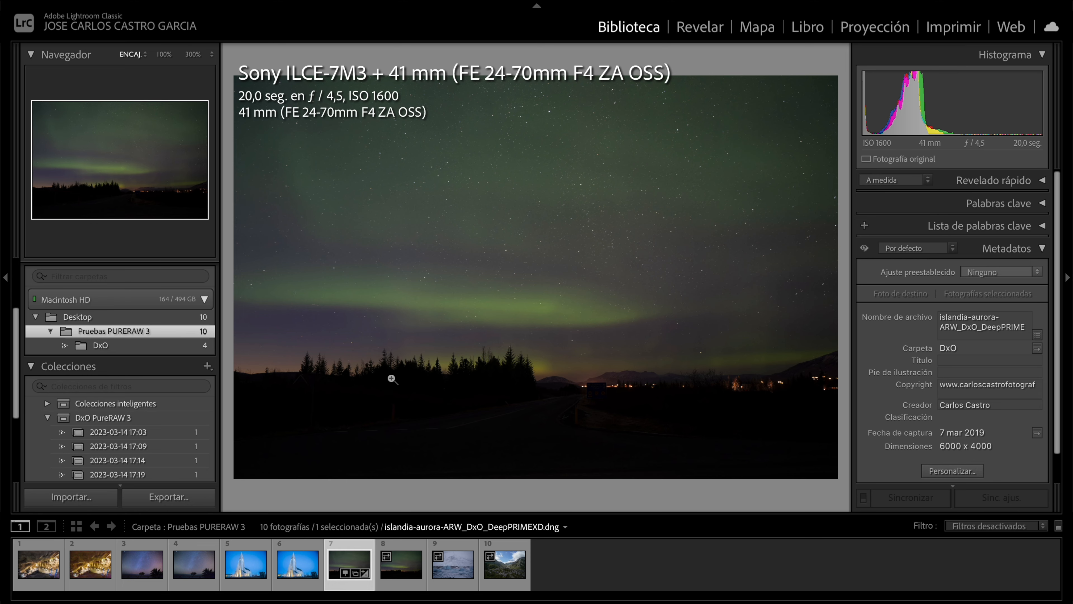
Compare the processed aurora DNG with the original islandia-aurora.ARW at full-frame view
{"action": "key", "text": "Right"}
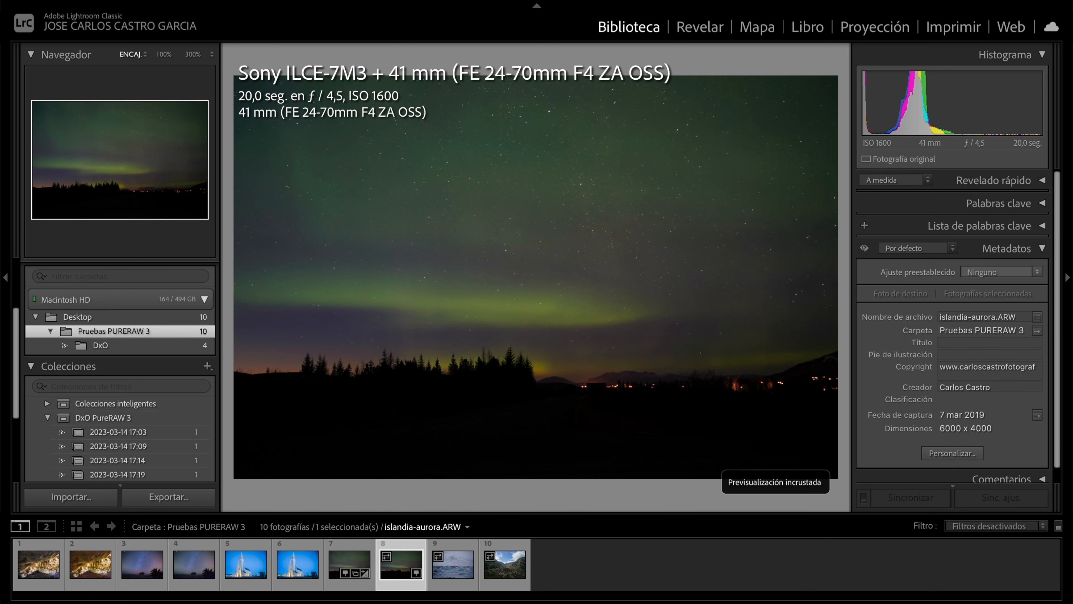
{"action": "key", "text": "Left"}
{"action": "key", "text": "Right"}
{"action": "key", "text": "Left"}
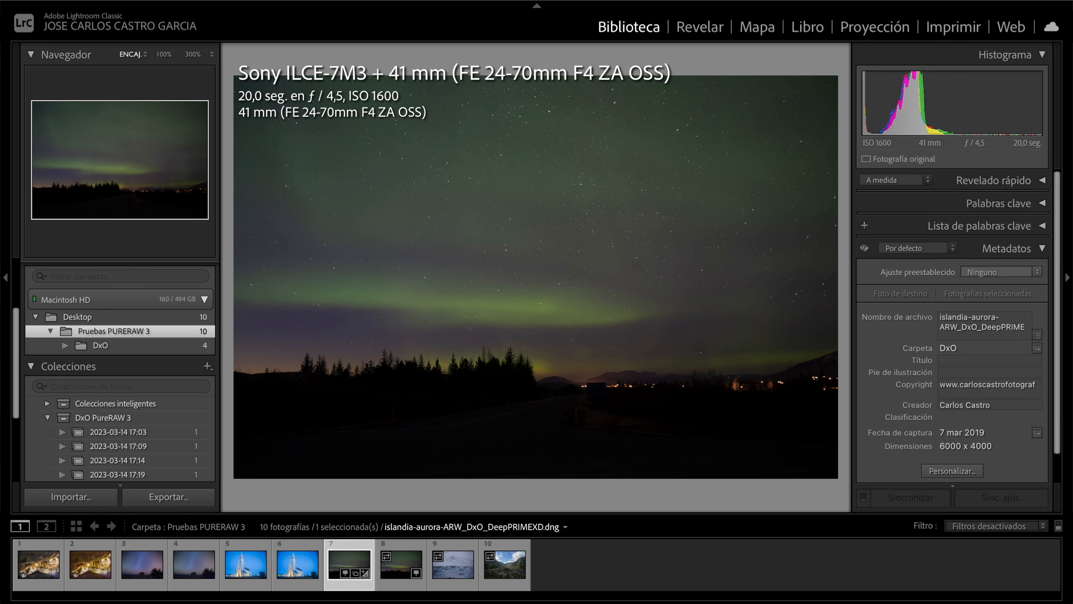
{"action": "key", "text": "Right"}
{"action": "key", "text": "Left"}
{"action": "key", "text": "Right"}
{"action": "key", "text": "Left"}
Develop the aurora DNG with the Adobe Paisaje profile and automatic tone adjustments
{"action": "key", "text": "d"}
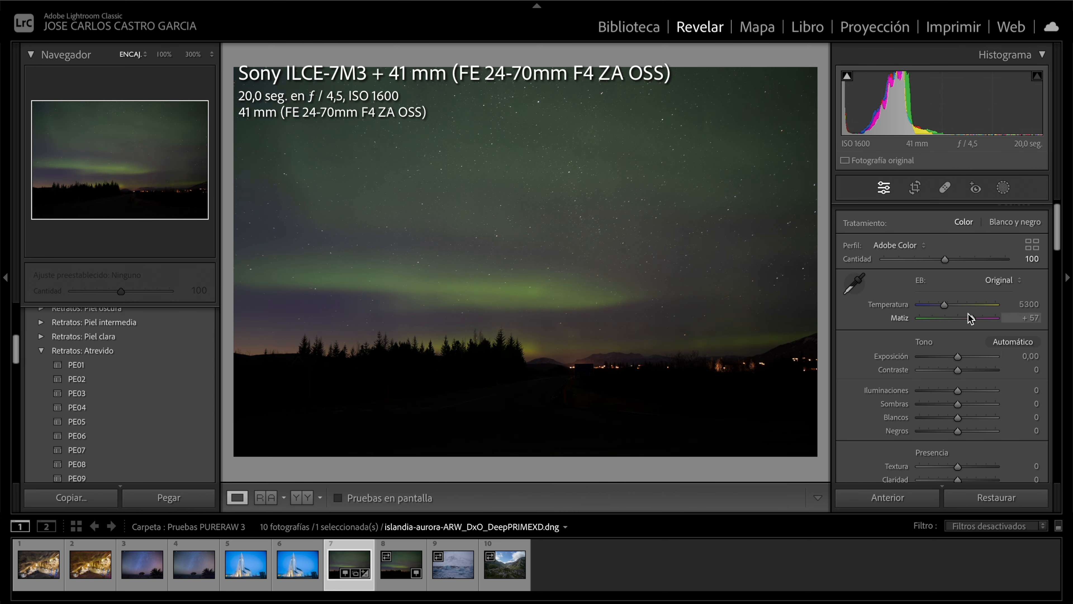
{"action": "left_click", "coordinate": [903, 247]}
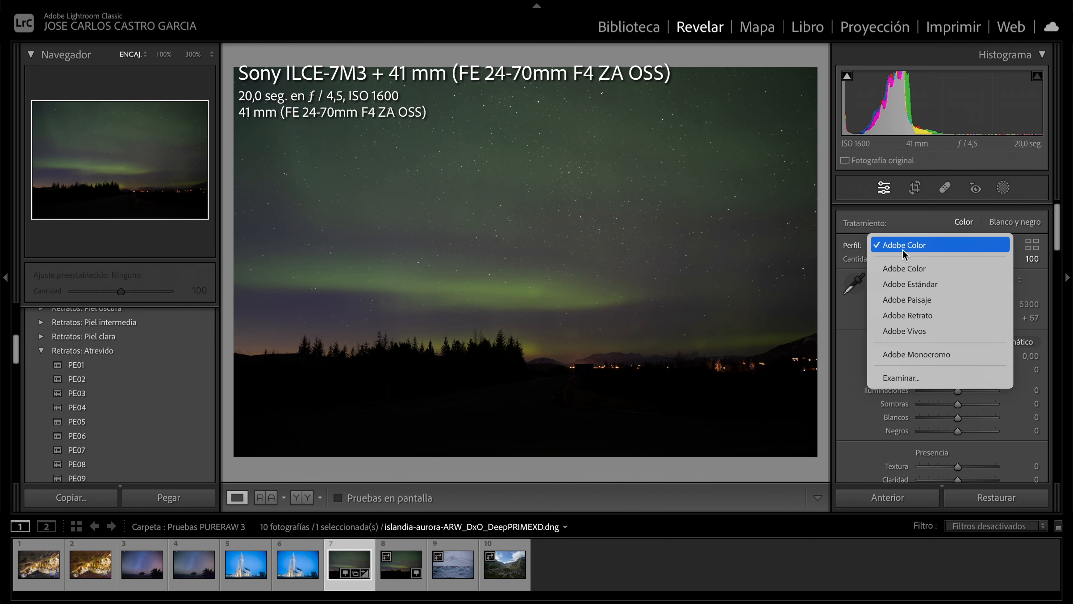
{"action": "left_click", "coordinate": [902, 301]}
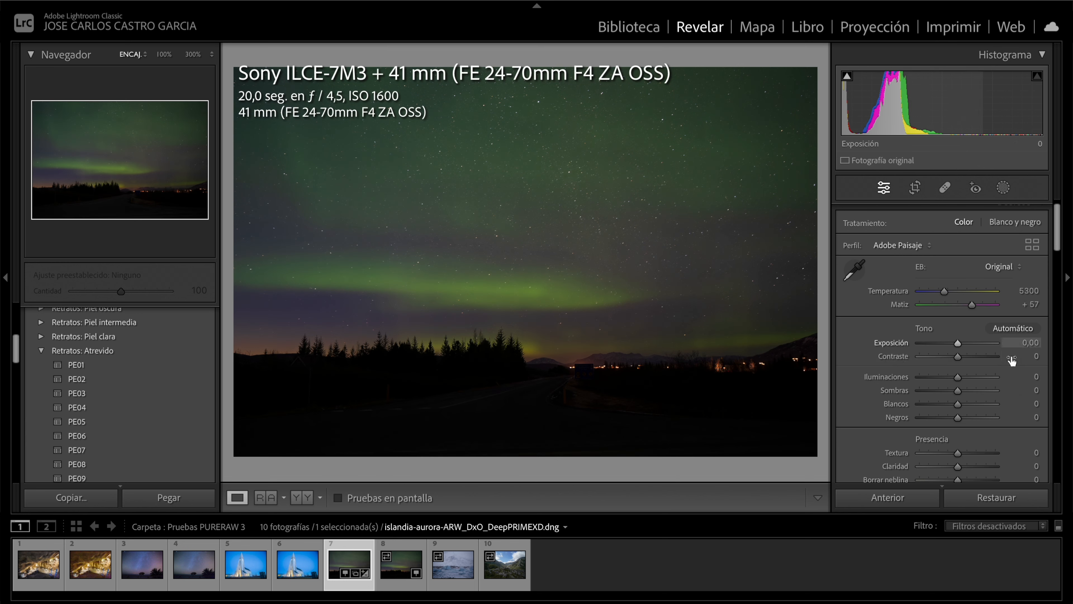
{"action": "left_click", "coordinate": [1006, 328]}
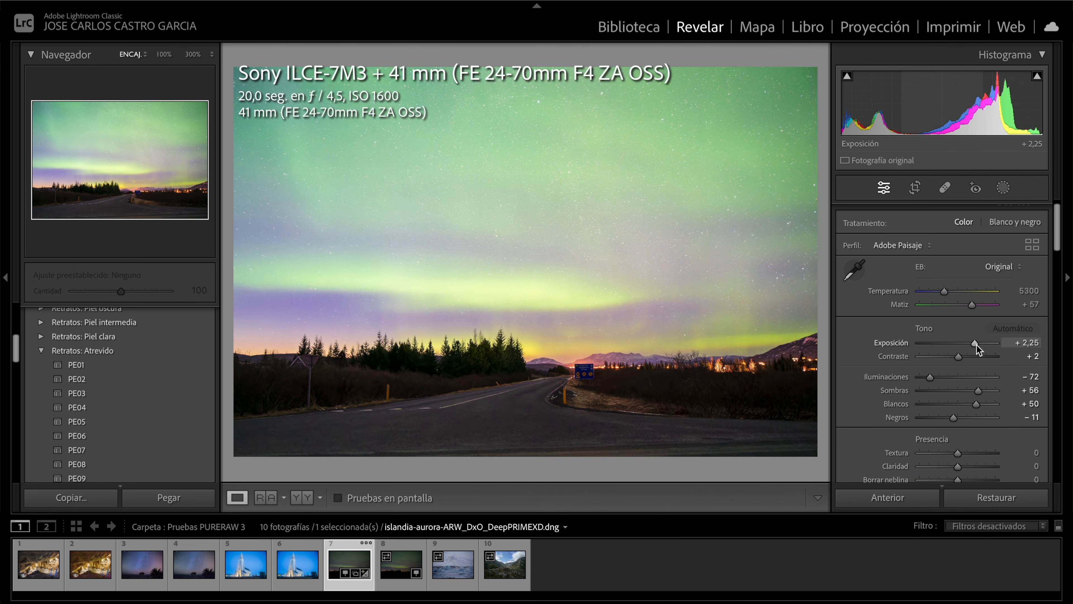
Set the aurora DNG's exposure to +1,15, shadows to +99 and blacks to −12
{"action": "left_click_drag", "start_coordinate": [976, 343], "coordinate": [968, 341]}
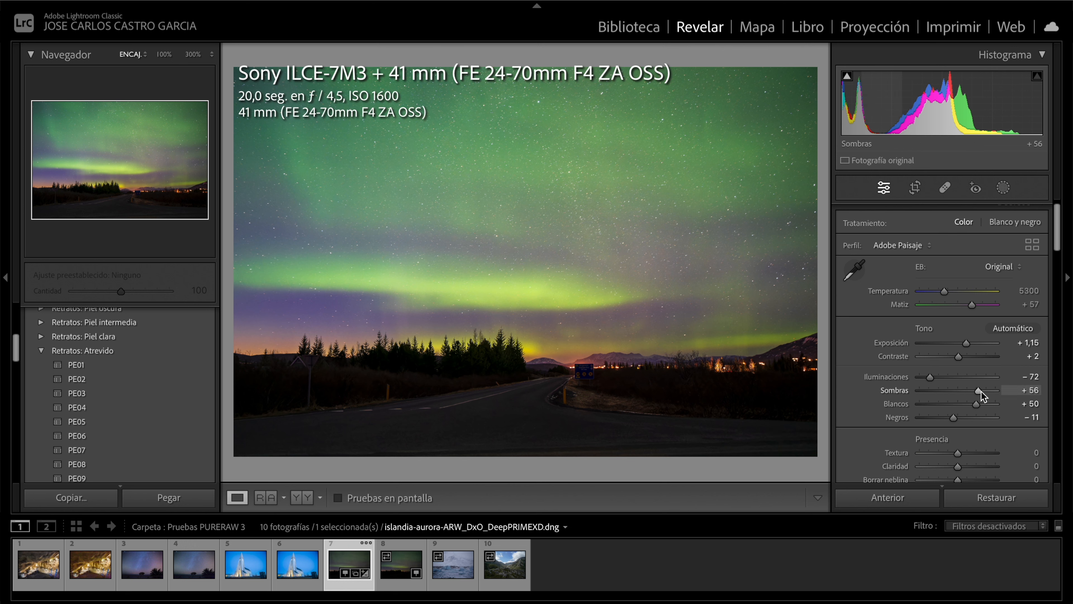
{"action": "left_click_drag", "start_coordinate": [979, 391], "coordinate": [998, 395]}
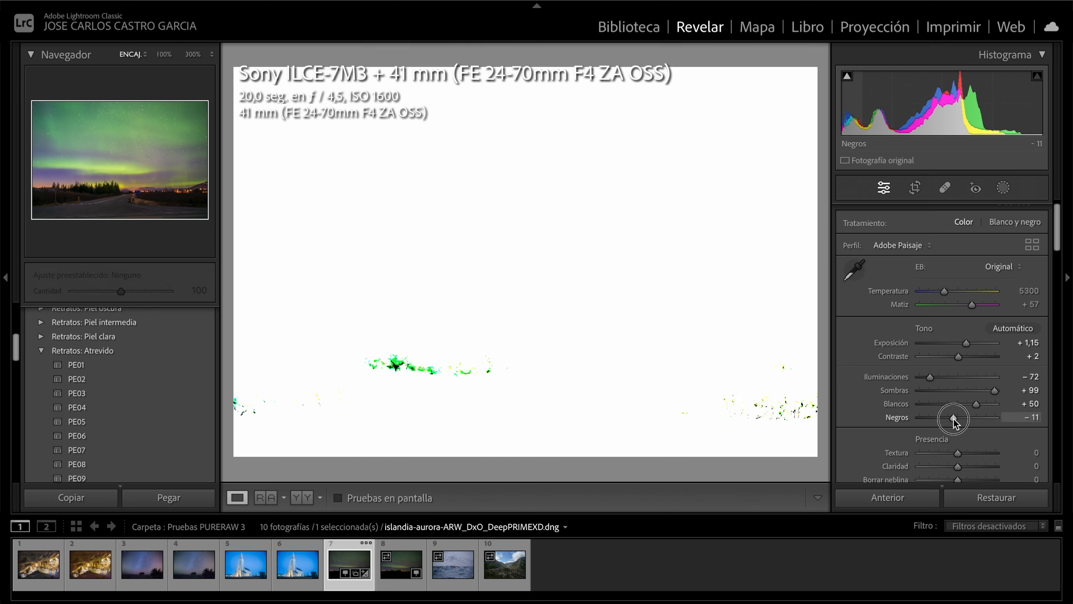
{"action": "left_click_drag", "start_coordinate": [953, 418], "coordinate": [953, 419]}
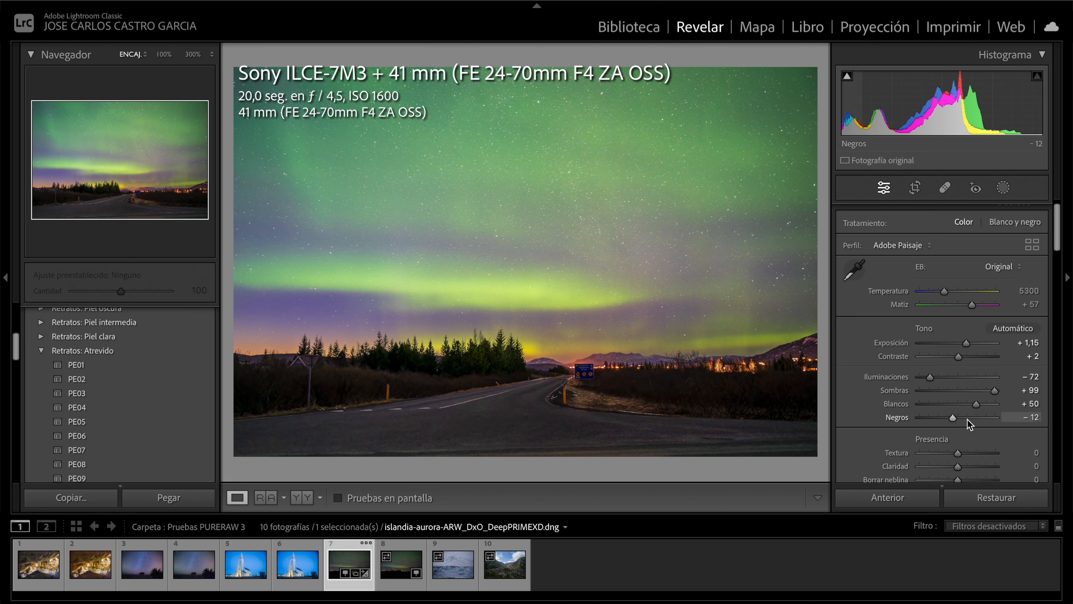
Set the aurora DNG's clarity to +29, vibrance to +17, whites to +45 and blacks to −6
{"action": "scroll", "coordinate": [969, 424], "scroll_direction": "down", "scroll_amount": 2}
{"action": "left_click_drag", "start_coordinate": [963, 416], "coordinate": [967, 415]}
{"action": "left_click_drag", "start_coordinate": [956, 461], "coordinate": [964, 445]}
{"action": "left_click_drag", "start_coordinate": [953, 366], "coordinate": [956, 366]}
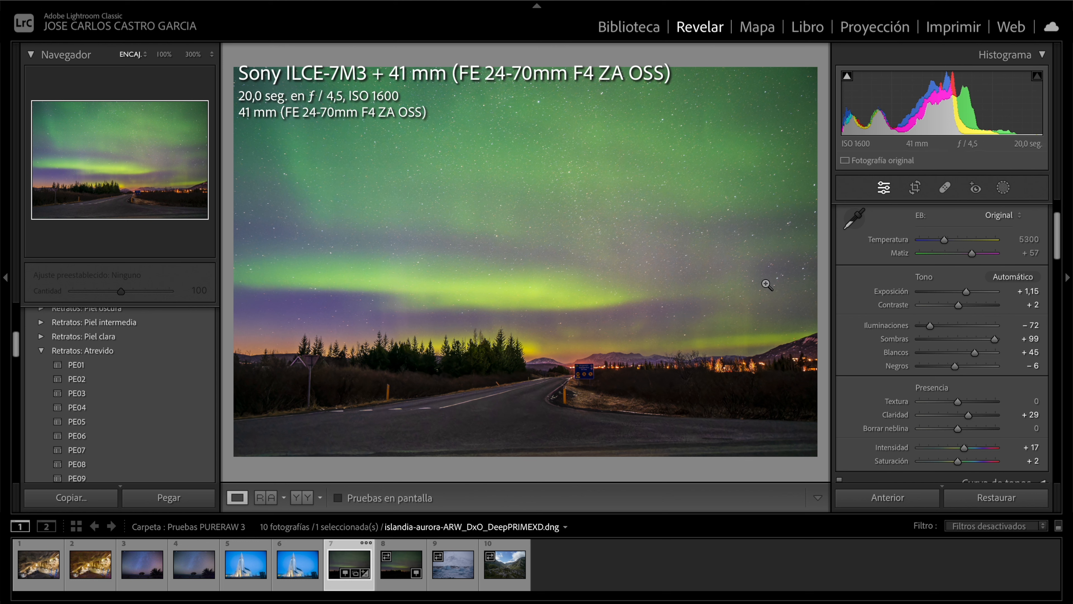
Inspect the stars and green aurora band in the processed DNG at high magnification
{"action": "left_click", "coordinate": [580, 267]}
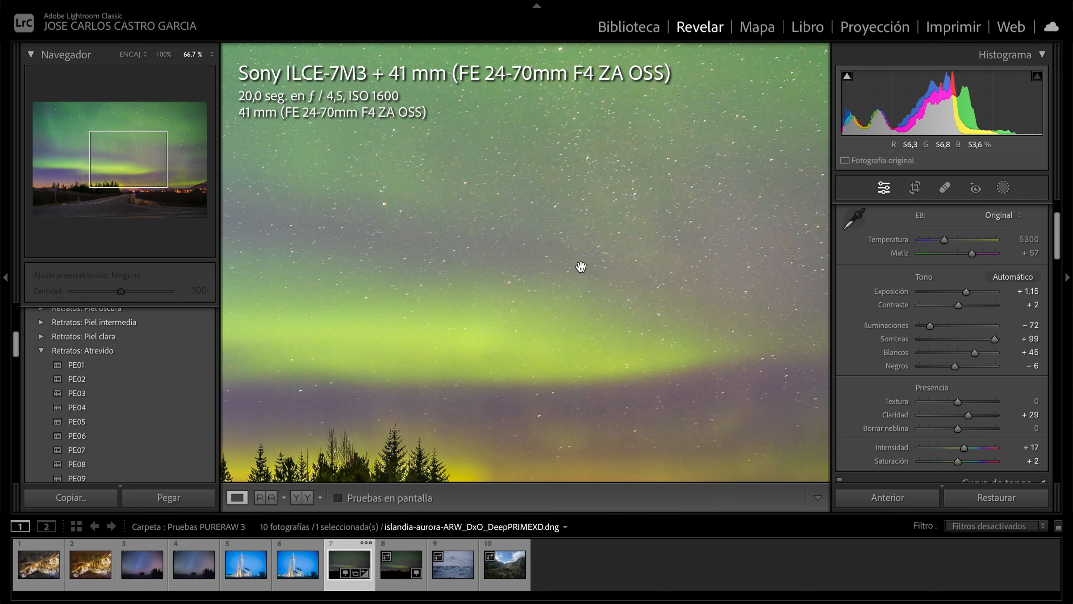
{"action": "key", "text": "super+equal"}
{"action": "key", "text": "super+equal"}
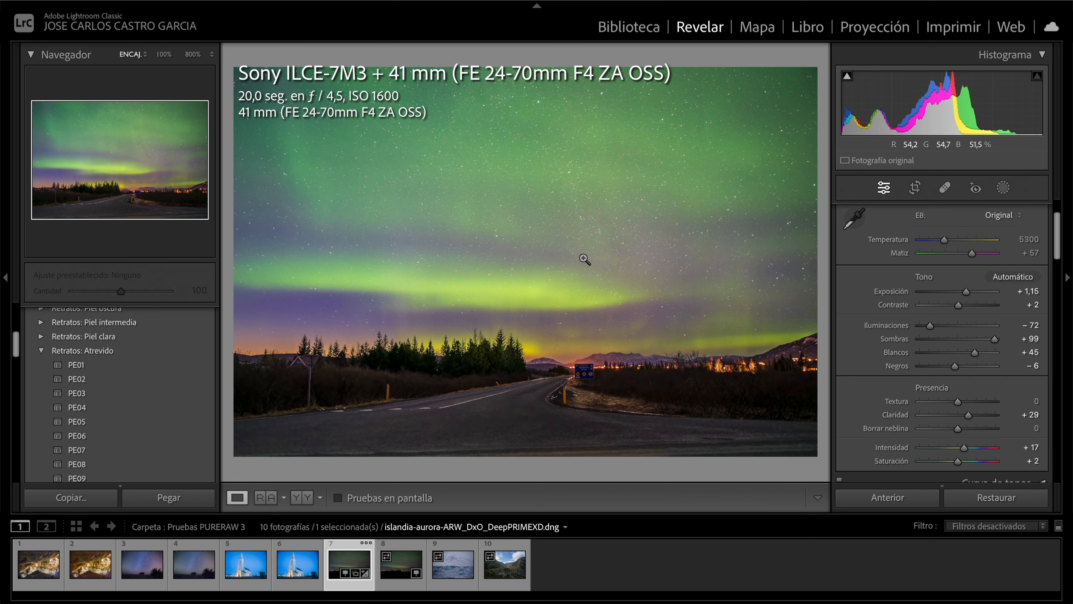
Copy the aurora DNG's develop settings and paste them onto the original islandia-aurora.ARW
{"action": "key", "text": "ctrl+shift+c"}
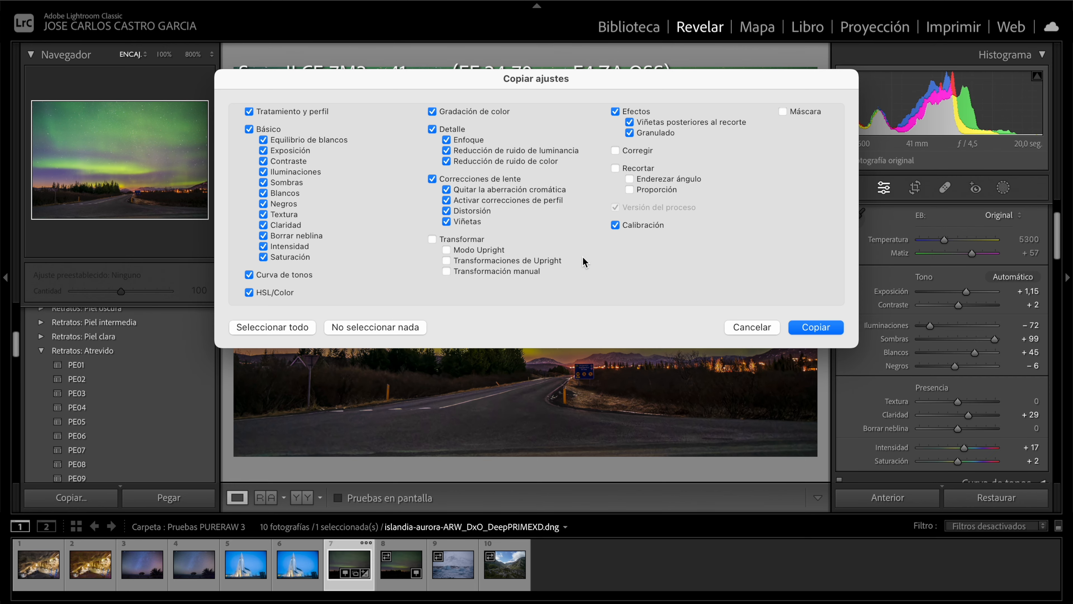
{"action": "key", "text": "Return"}
{"action": "key", "text": "Right"}
{"action": "key", "text": "ctrl+shift+v"}
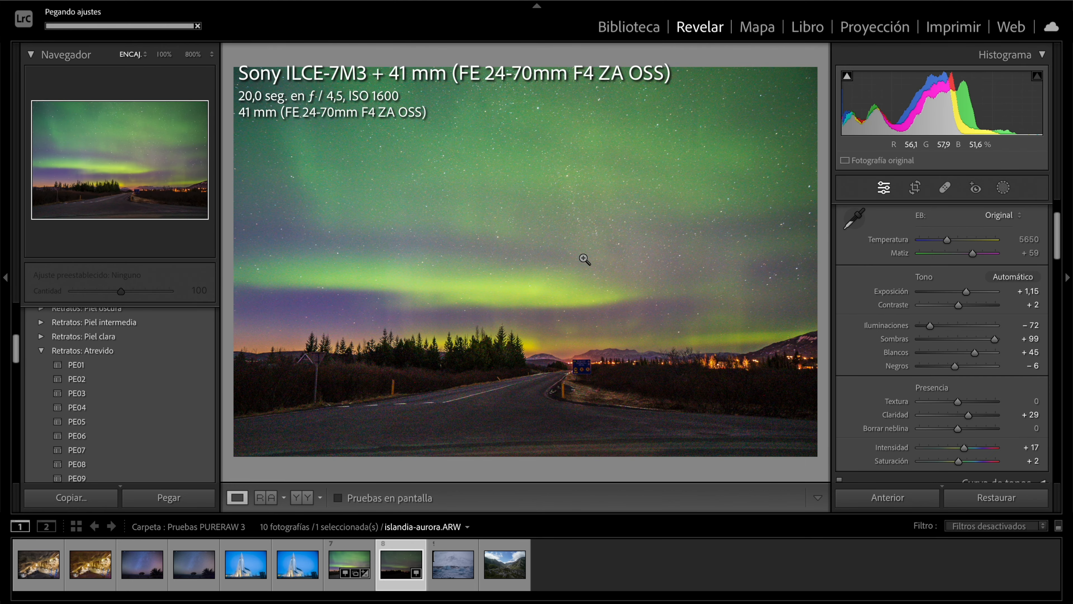
Examine the noise on the road, trees and roadside bushes in islandia-aurora.ARW at up to 200%
{"action": "left_click", "coordinate": [514, 347]}
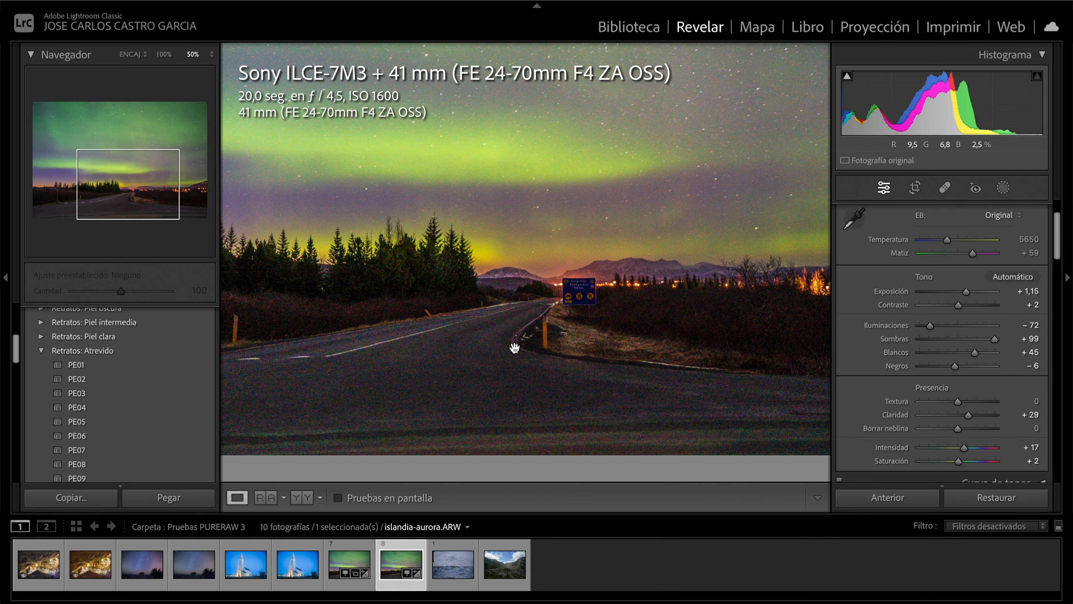
{"action": "key", "text": "ctrl+equal"}
{"action": "key", "text": "ctrl+equal"}
{"action": "key", "text": "ctrl+equal"}
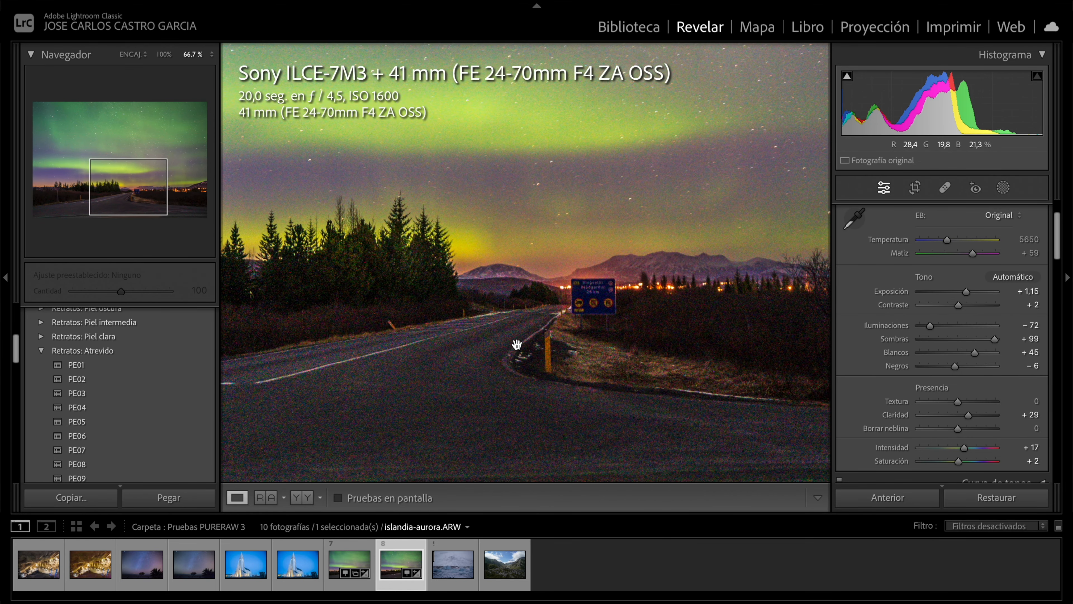
{"action": "left_click_drag", "start_coordinate": [563, 300], "coordinate": [663, 155]}
{"action": "left_click_drag", "start_coordinate": [579, 292], "coordinate": [611, 285]}
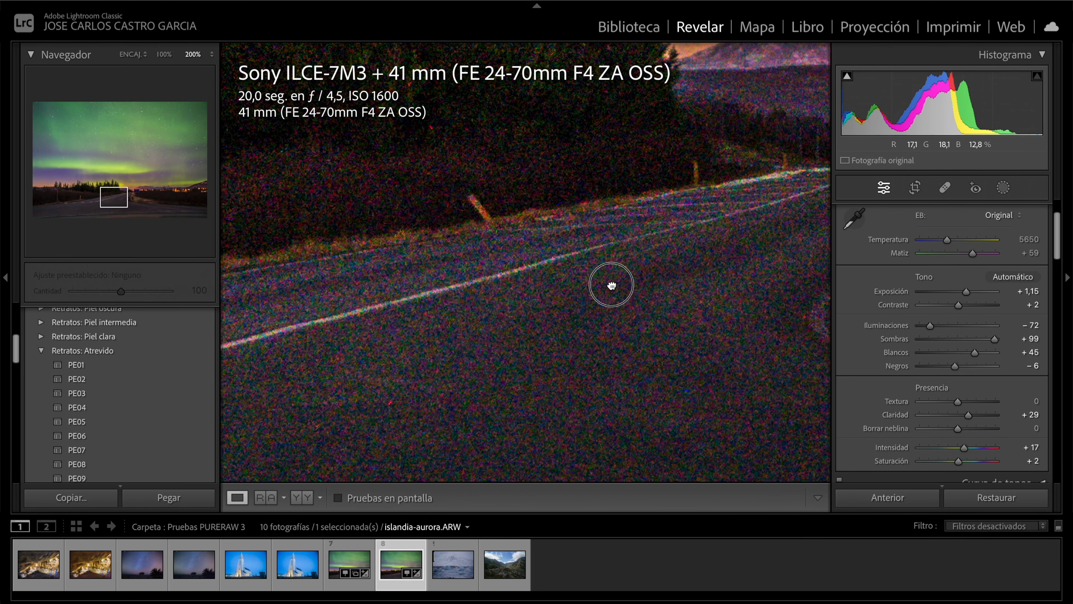
{"action": "left_click", "coordinate": [611, 285]}
{"action": "left_click", "coordinate": [426, 395]}
{"action": "left_click_drag", "start_coordinate": [577, 228], "coordinate": [342, 330]}
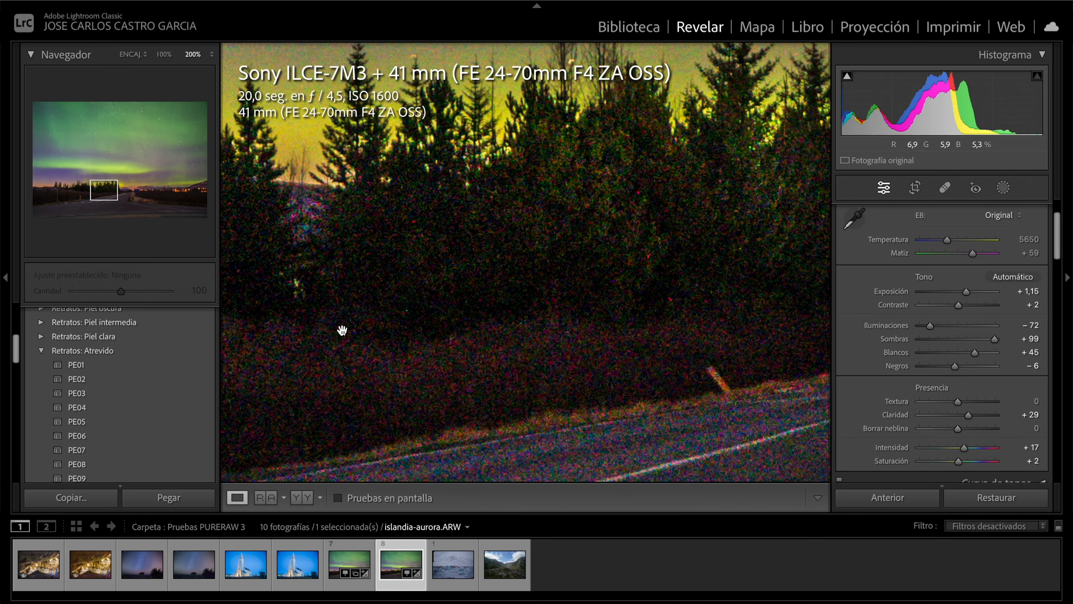
{"action": "left_click_drag", "start_coordinate": [570, 264], "coordinate": [482, 221]}
{"action": "left_click_drag", "start_coordinate": [551, 312], "coordinate": [330, 259]}
{"action": "left_click_drag", "start_coordinate": [485, 361], "coordinate": [217, 330]}
Examine the sky and the dark road surface in the processed aurora DNG at 200%
{"action": "left_click", "coordinate": [342, 565]}
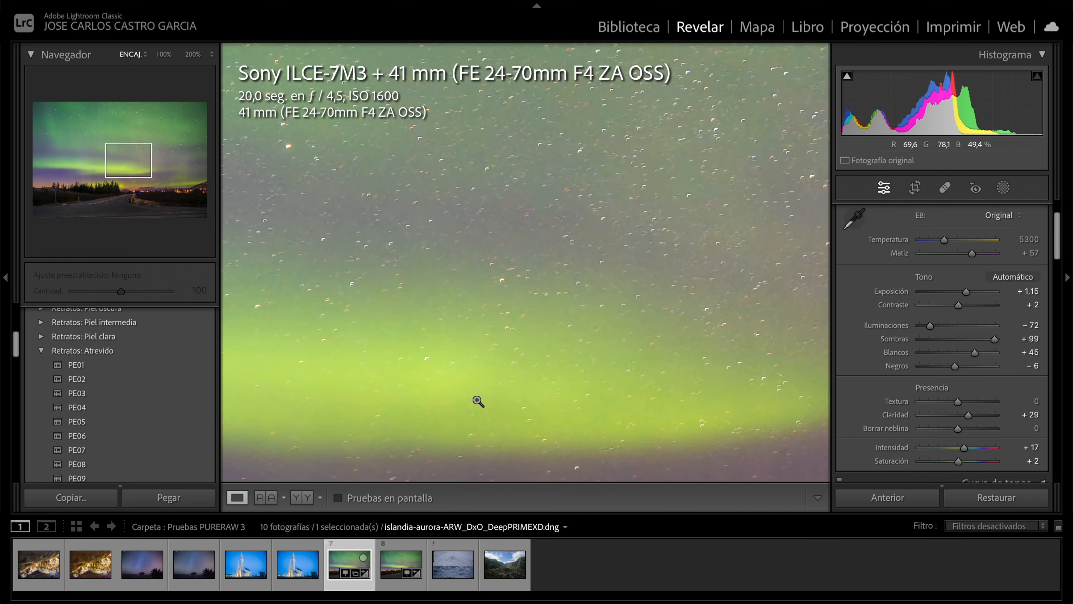
{"action": "left_click", "coordinate": [479, 402]}
{"action": "left_click", "coordinate": [540, 387]}
{"action": "mouse_move", "coordinate": [542, 384]}
{"action": "left_mouse_down"}
{"action": "mouse_move", "coordinate": [399, 380]}
{"action": "mouse_move", "coordinate": [709, 380]}
{"action": "left_mouse_up"}
{"action": "mouse_move", "coordinate": [512, 355]}
{"action": "left_mouse_down"}
{"action": "mouse_move", "coordinate": [744, 352]}
{"action": "mouse_move", "coordinate": [701, 322]}
{"action": "mouse_move", "coordinate": [754, 269]}
{"action": "left_mouse_up"}
{"action": "left_click_drag", "start_coordinate": [658, 362], "coordinate": [430, 193]}
{"action": "left_click_drag", "start_coordinate": [574, 238], "coordinate": [391, 254]}
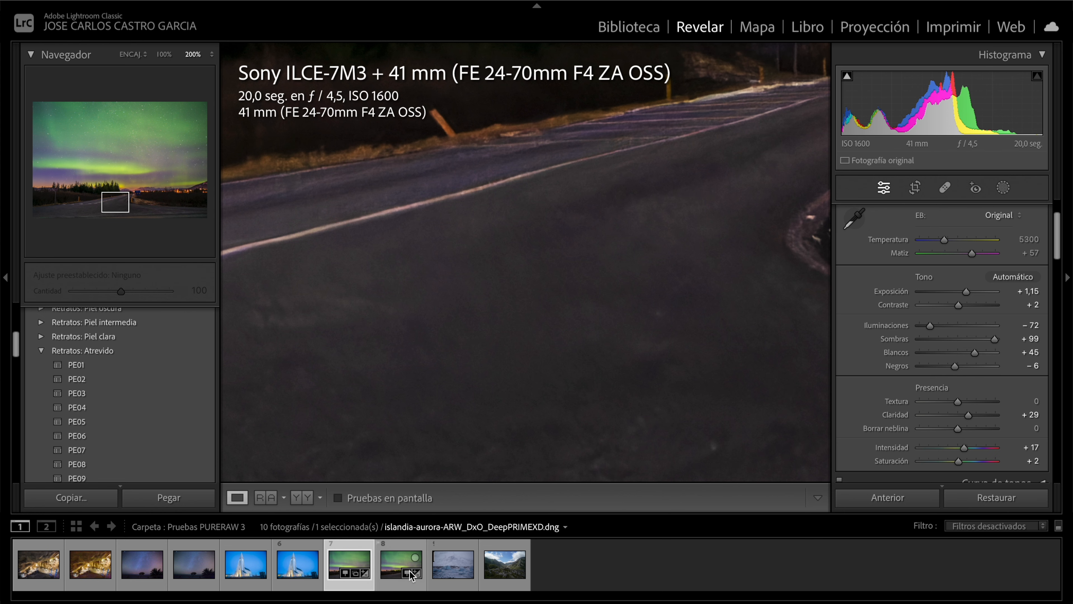
Compare the road surface at 400% between the original islandia-aurora.ARW and the processed DNG
{"action": "left_click", "coordinate": [401, 564]}
{"action": "left_click_drag", "start_coordinate": [424, 354], "coordinate": [590, 314]}
{"action": "key", "text": "super+equal"}
{"action": "key", "text": "super+equal"}
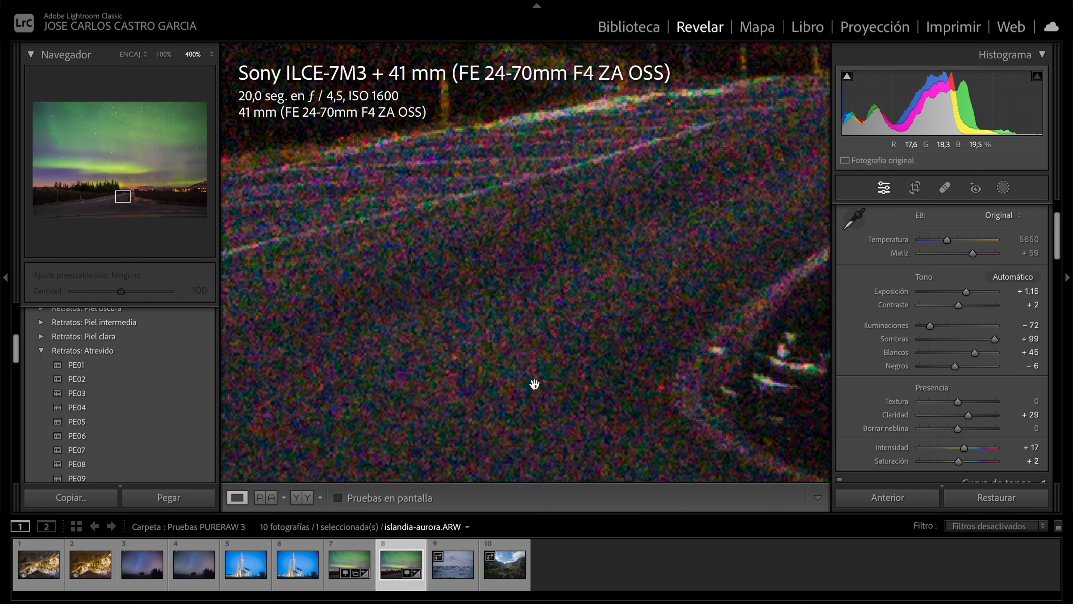
{"action": "left_click", "coordinate": [476, 320]}
{"action": "key", "text": "Left"}
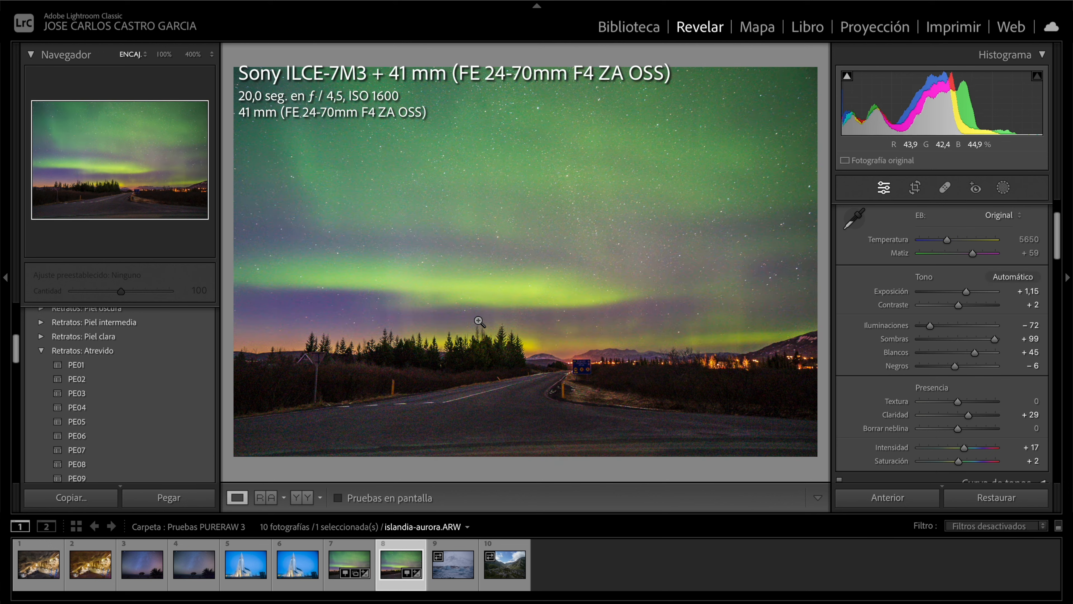
{"action": "key", "text": "Left"}
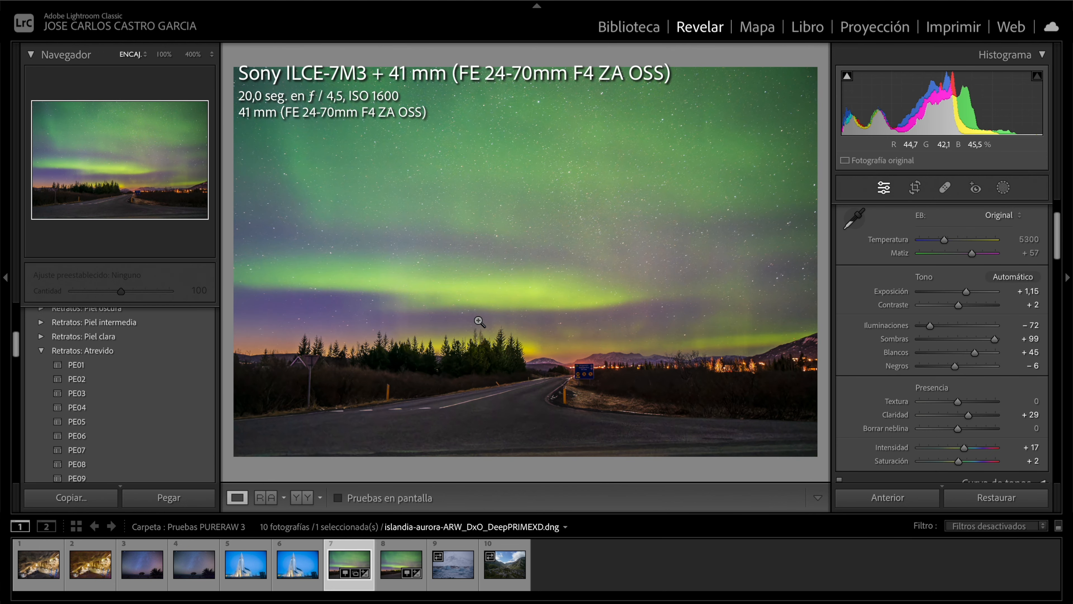
{"action": "left_click", "coordinate": [521, 406]}
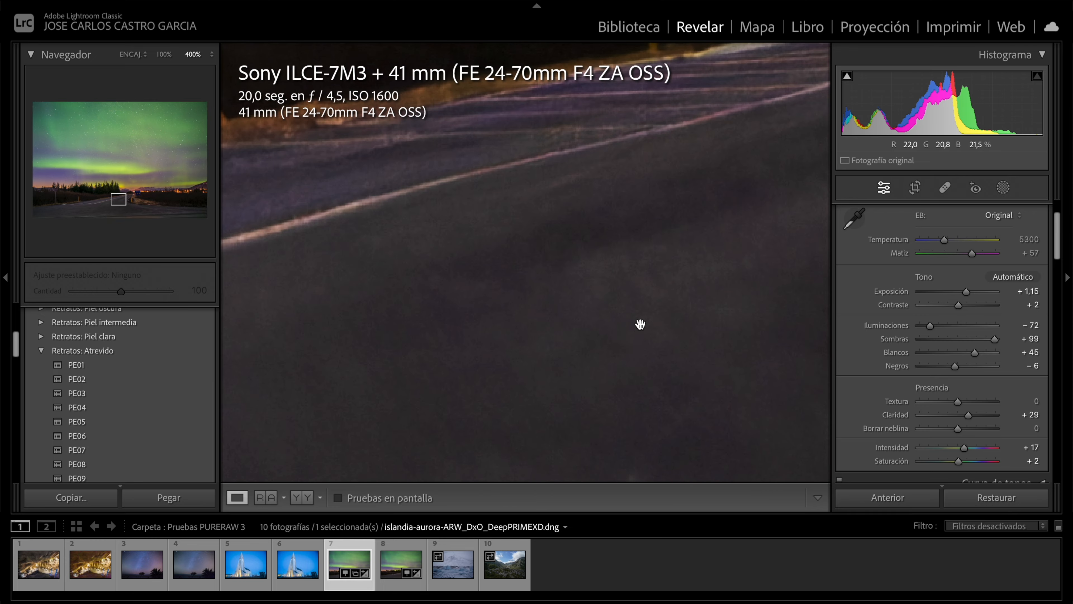
{"action": "left_click", "coordinate": [496, 409]}
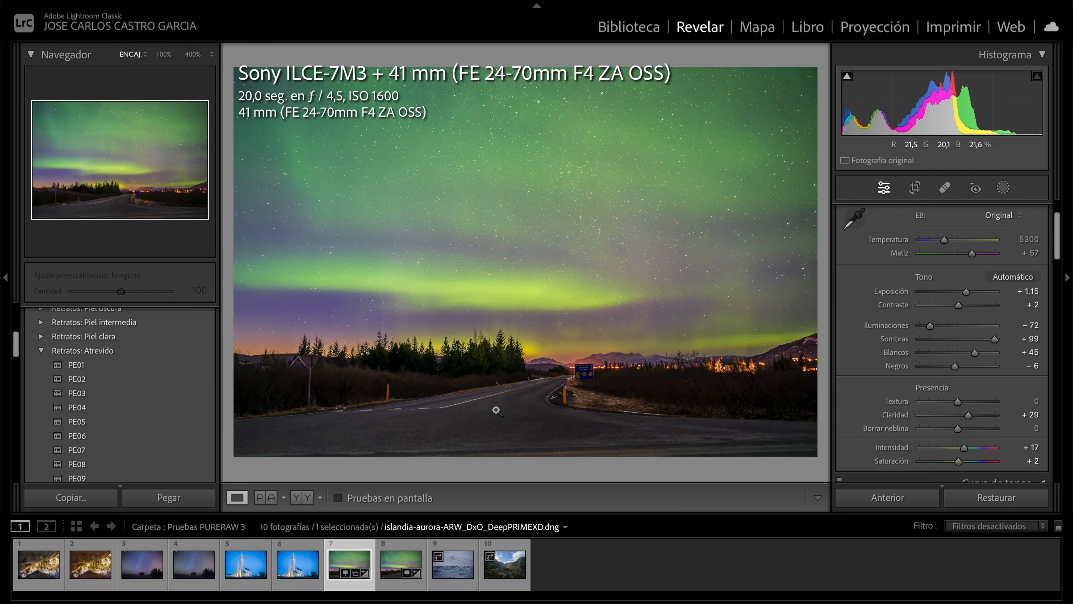
Examine the noise in the dark trees and bushes of the original islandia-aurora.ARW at 400%
{"action": "key", "text": "Right"}
{"action": "left_click", "coordinate": [442, 355]}
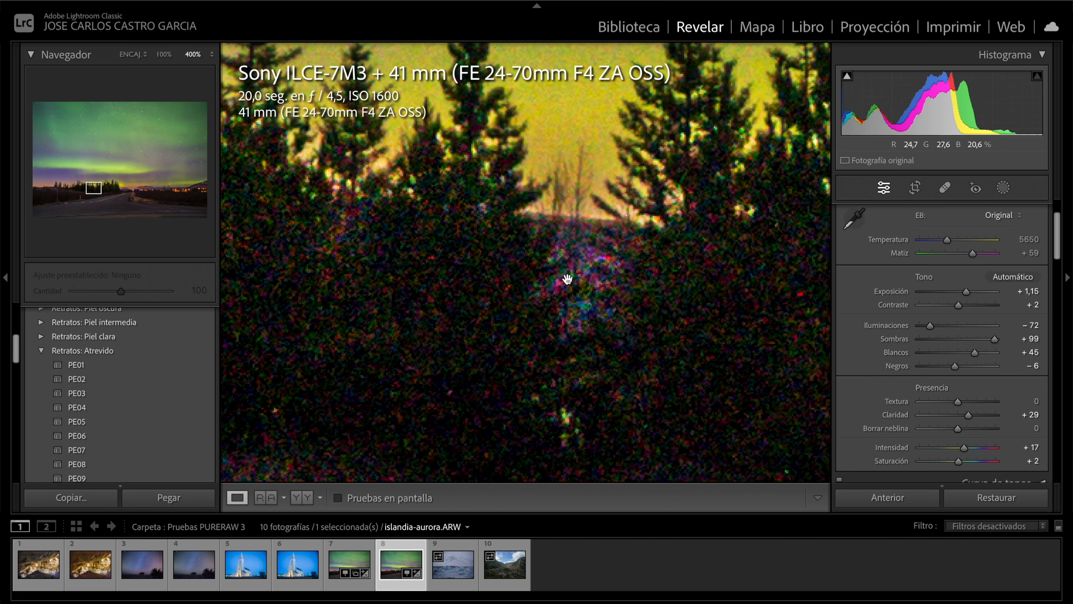
{"action": "left_click_drag", "start_coordinate": [396, 291], "coordinate": [451, 201]}
{"action": "left_click_drag", "start_coordinate": [549, 370], "coordinate": [534, 298]}
{"action": "left_click_drag", "start_coordinate": [394, 354], "coordinate": [350, 206]}
{"action": "left_click_drag", "start_coordinate": [528, 257], "coordinate": [393, 258]}
{"action": "left_click", "coordinate": [427, 258]}
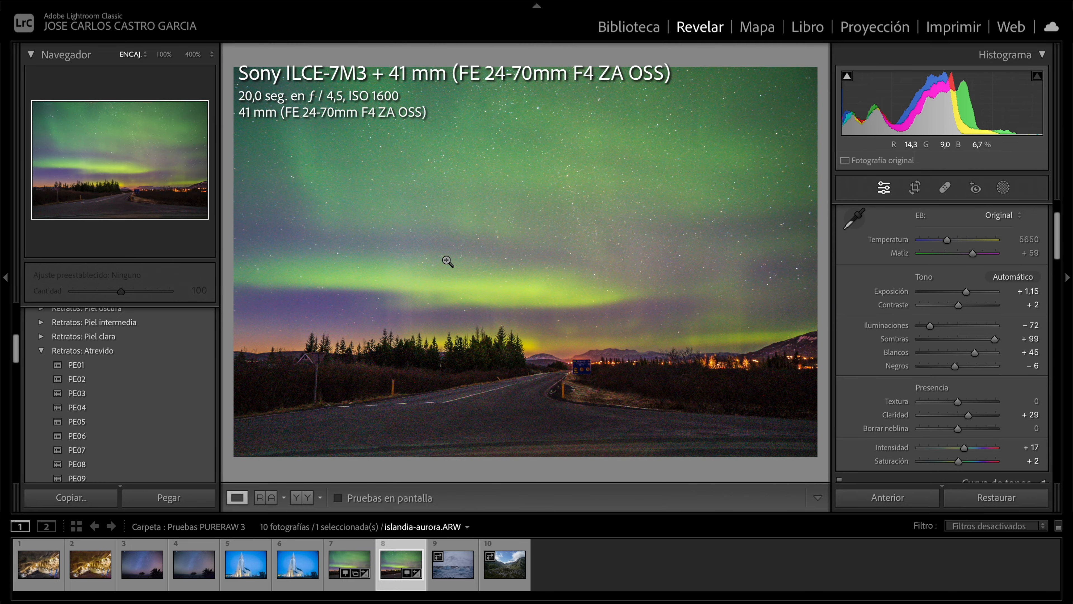
Inspect the bushes and trees in the aurora DNG at 100% to 400%, and compare them with the original at 200%
{"action": "key", "text": "Left"}
{"action": "left_click", "coordinate": [454, 303]}
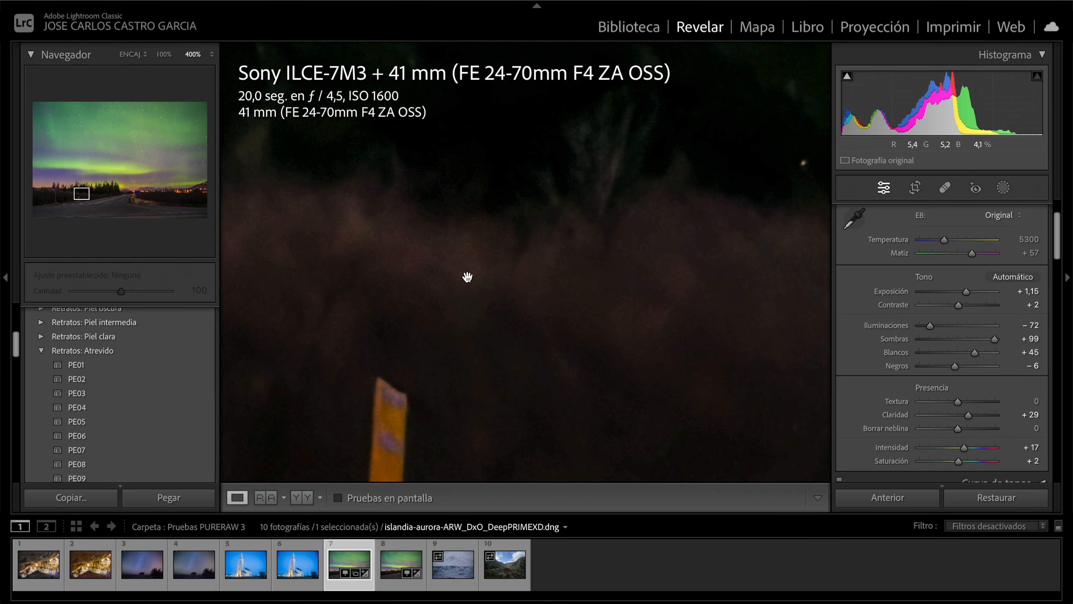
{"action": "left_click_drag", "start_coordinate": [467, 275], "coordinate": [657, 374]}
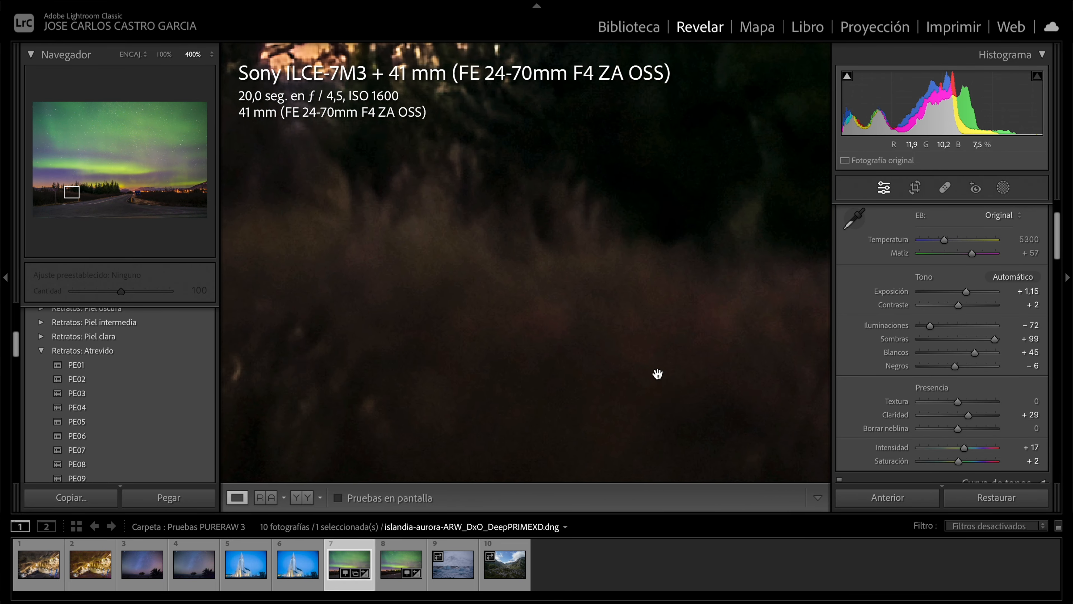
{"action": "key", "text": "ctrl+minus"}
{"action": "key", "text": "ctrl+minus"}
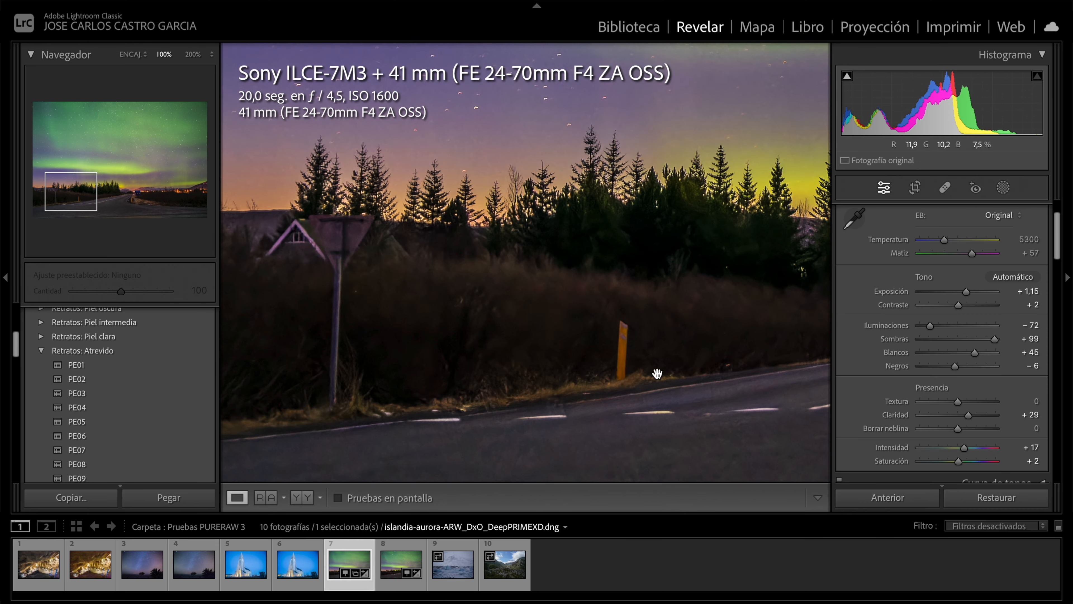
{"action": "key", "text": "ctrl+plus"}
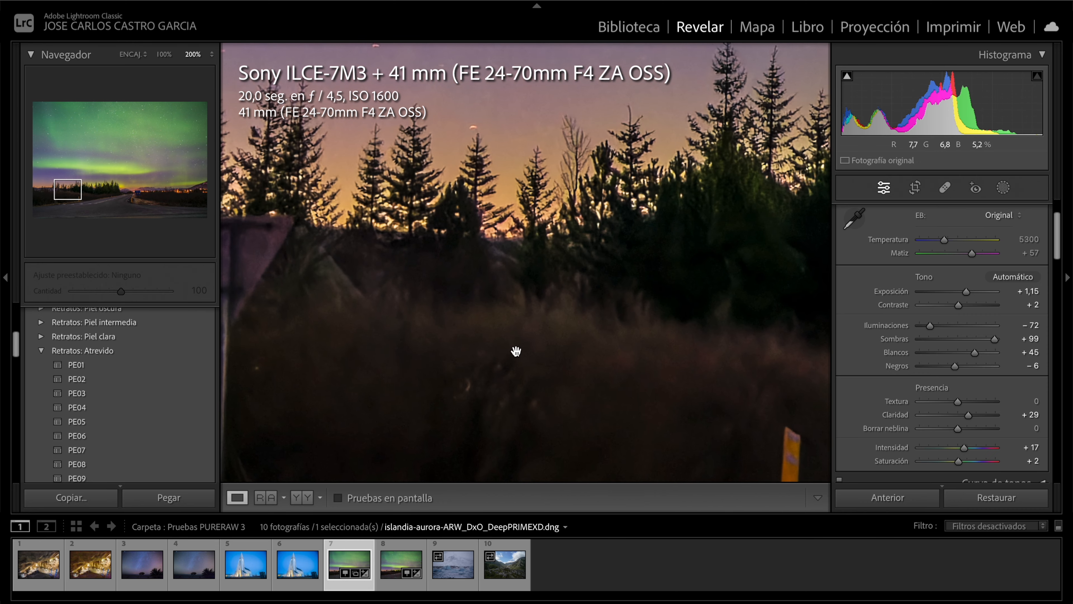
{"action": "left_click_drag", "start_coordinate": [478, 216], "coordinate": [481, 333]}
{"action": "key", "text": "Right"}
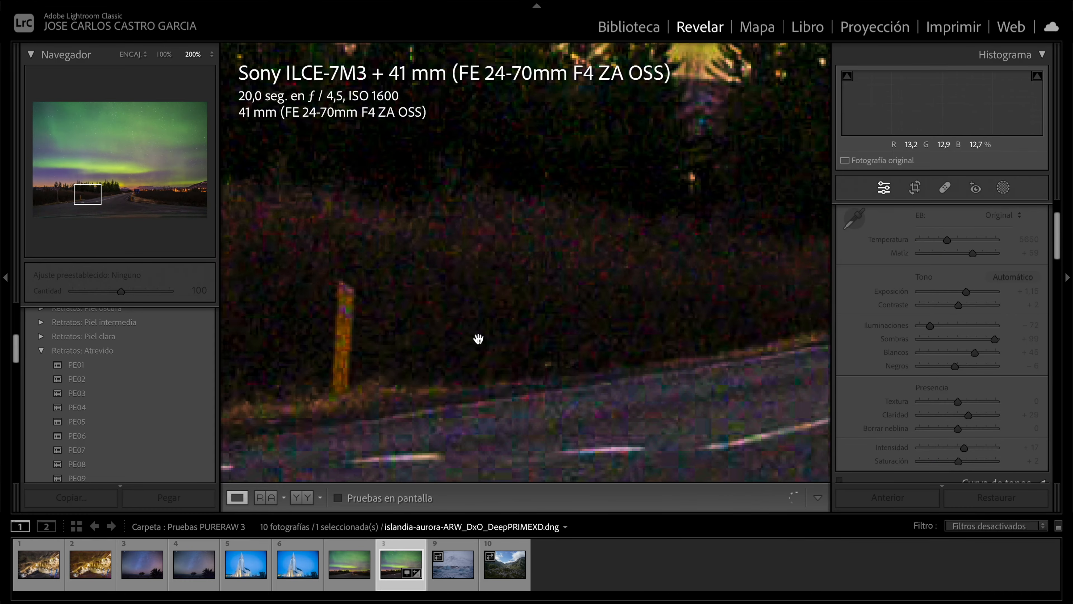
Inspect the noise in the treeline and bushes of the original islandia-aurora.ARW at 200%
{"action": "left_click_drag", "start_coordinate": [395, 249], "coordinate": [515, 302]}
{"action": "left_click", "coordinate": [515, 301]}
{"action": "left_click", "coordinate": [304, 327]}
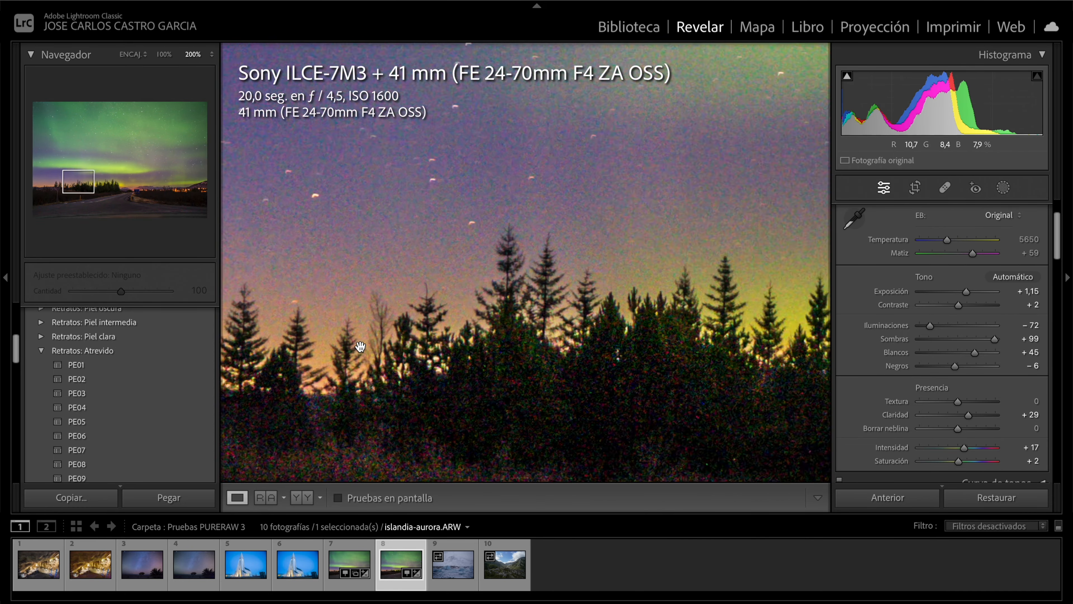
{"action": "left_click_drag", "start_coordinate": [305, 327], "coordinate": [486, 339]}
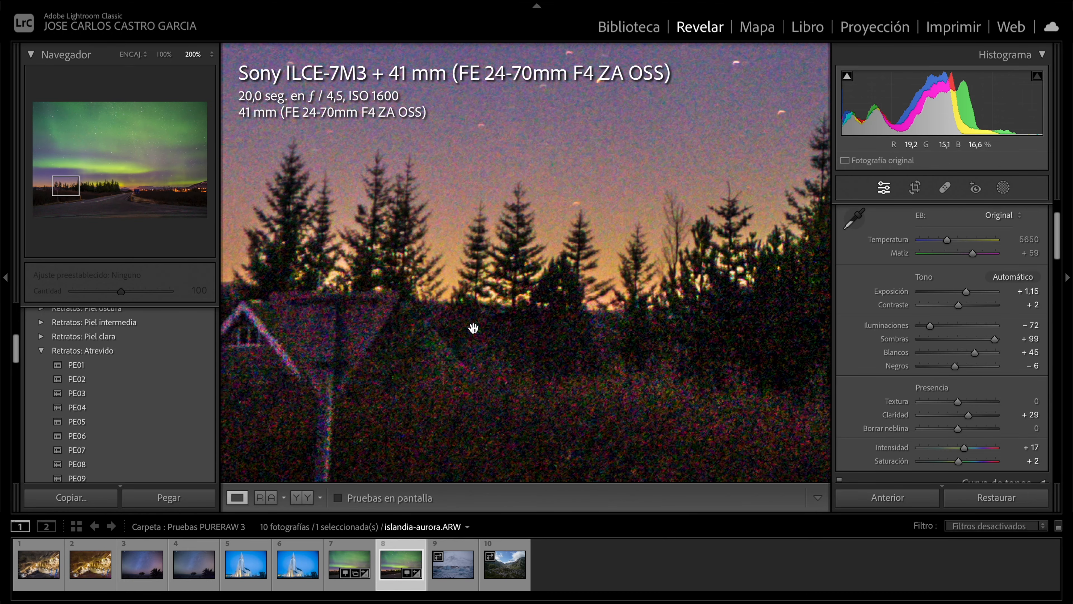
{"action": "left_click", "coordinate": [473, 328]}
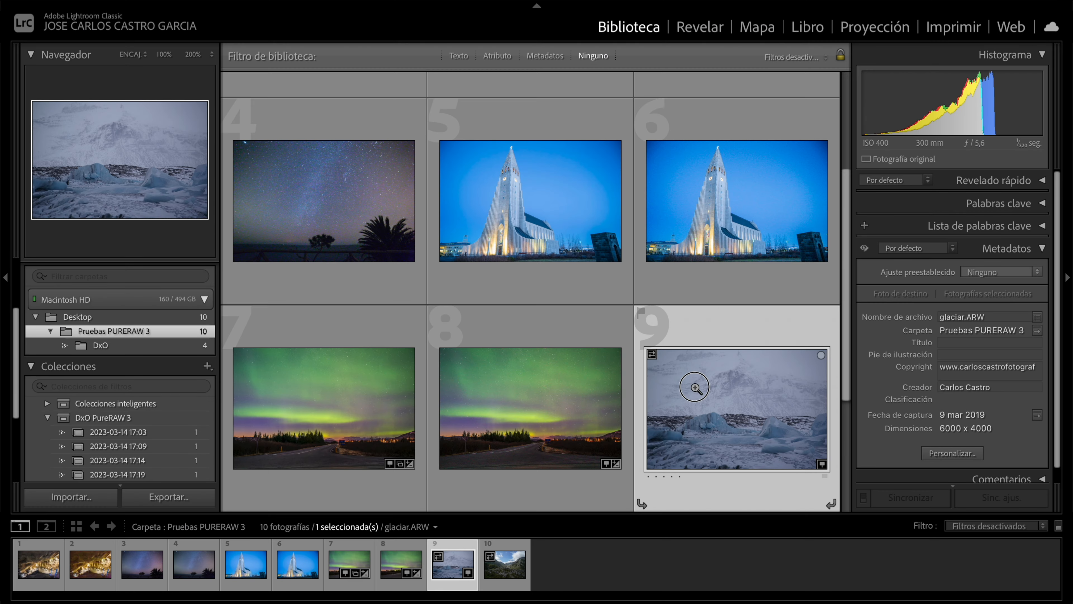
Open glaciar.ARW in the enlarged view and start exporting it to DxO PureRAW 3
{"action": "double_click", "coordinate": [692, 383]}
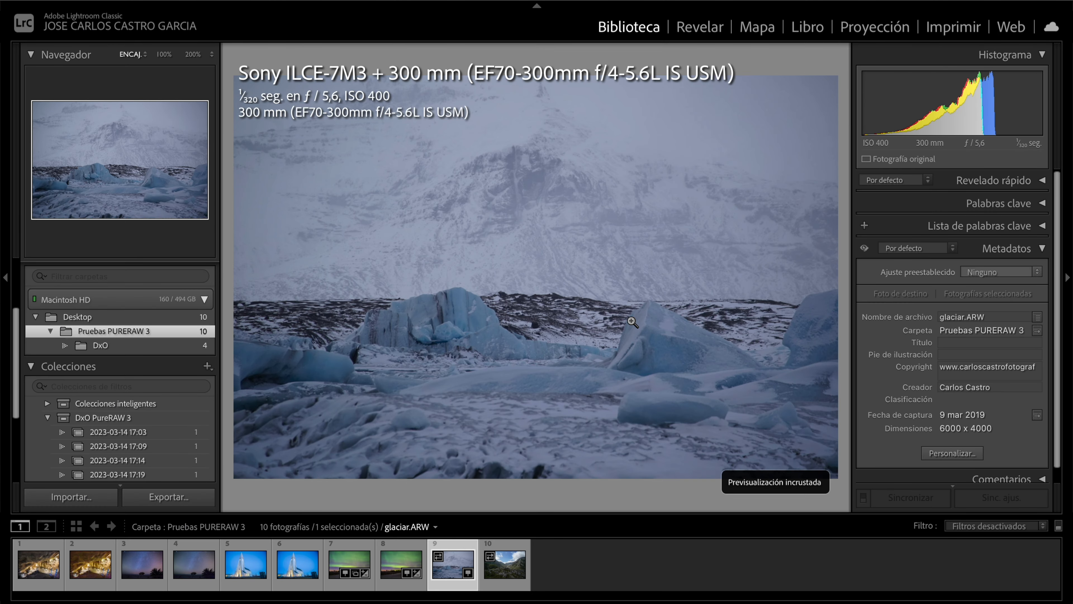
{"action": "right_click", "coordinate": [632, 322]}
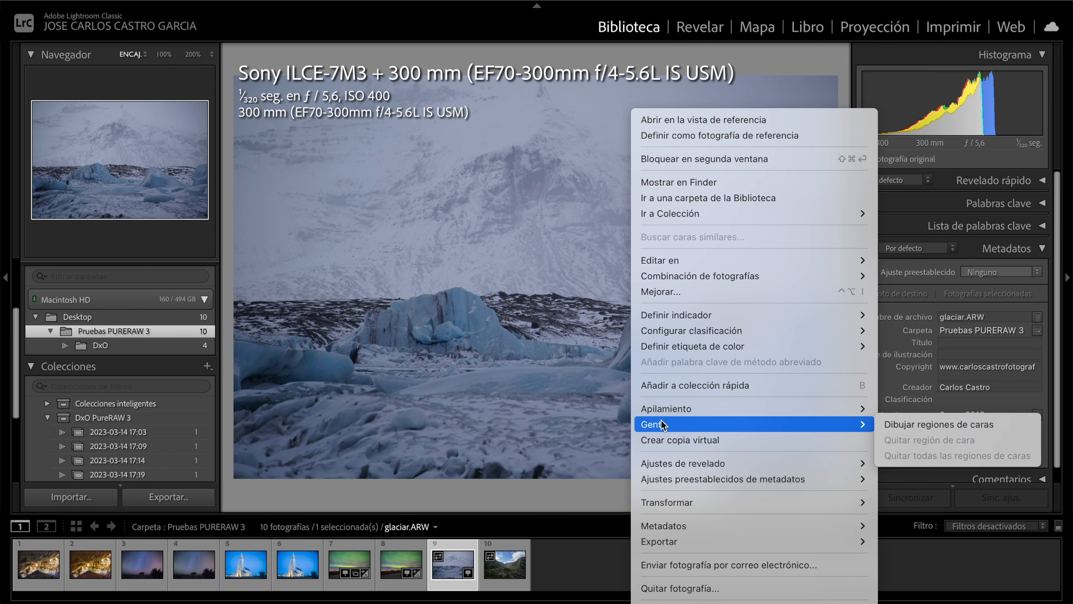
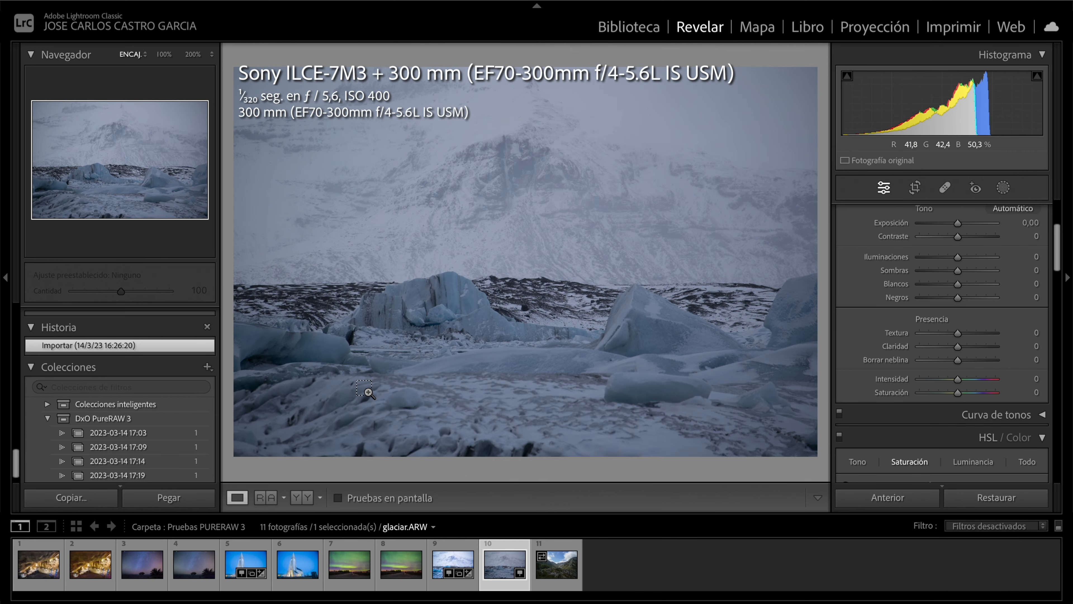
Paste the copied develop settings onto the original glaciar.ARW and compare it with glaciar-ARW_DxO_DeepPRIMEXD.dng
{"action": "key", "text": "ctrl+shift+v"}
{"action": "left_click_drag", "start_coordinate": [503, 275], "coordinate": [584, 295]}
{"action": "left_click", "coordinate": [583, 295]}
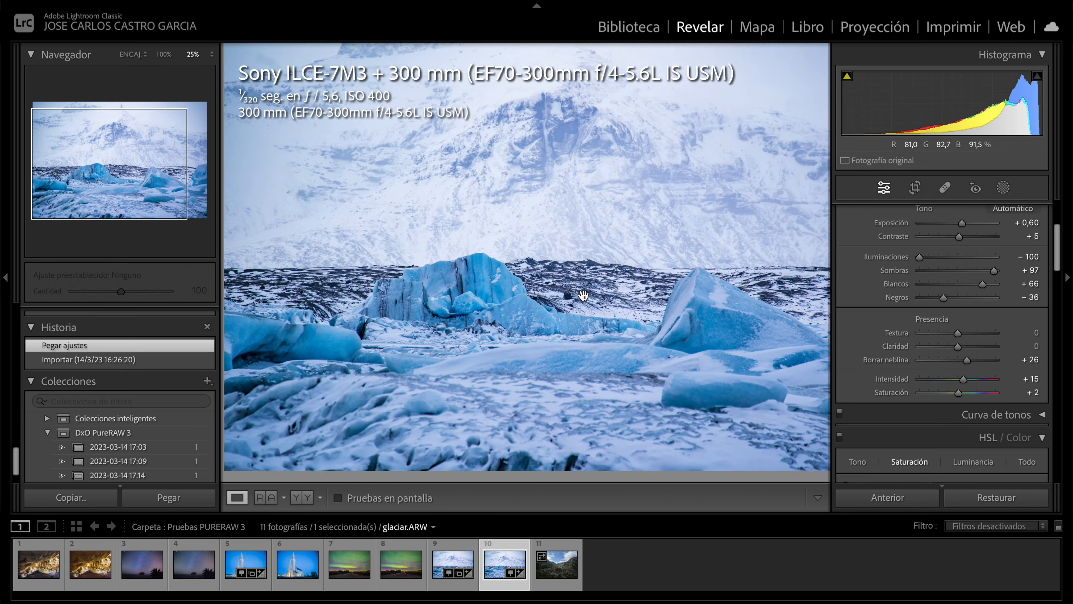
{"action": "key", "text": "Left"}
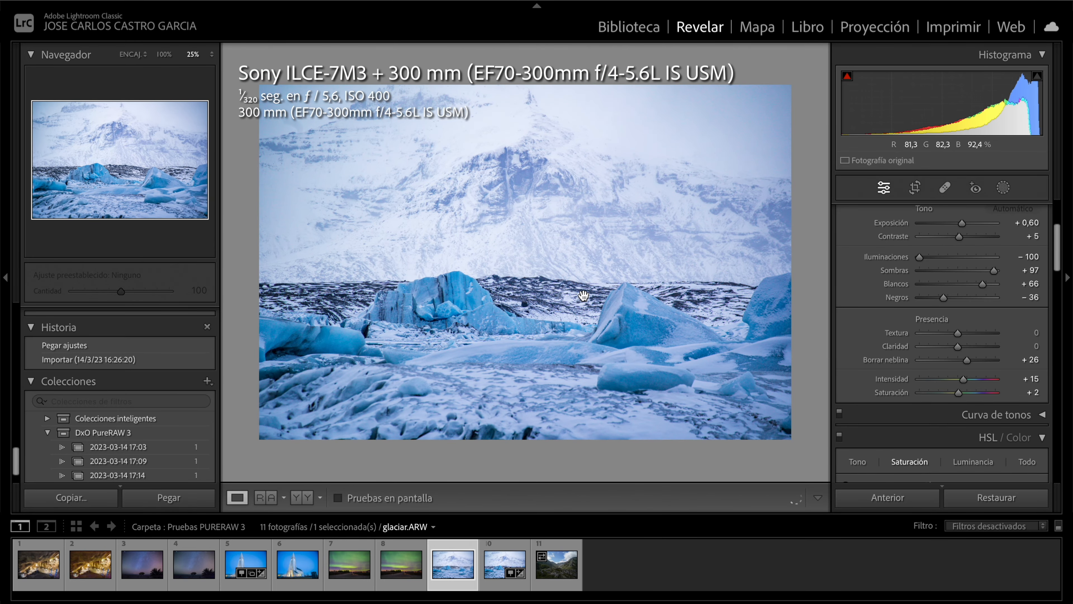
{"action": "key", "text": "Right"}
{"action": "key", "text": "Left"}
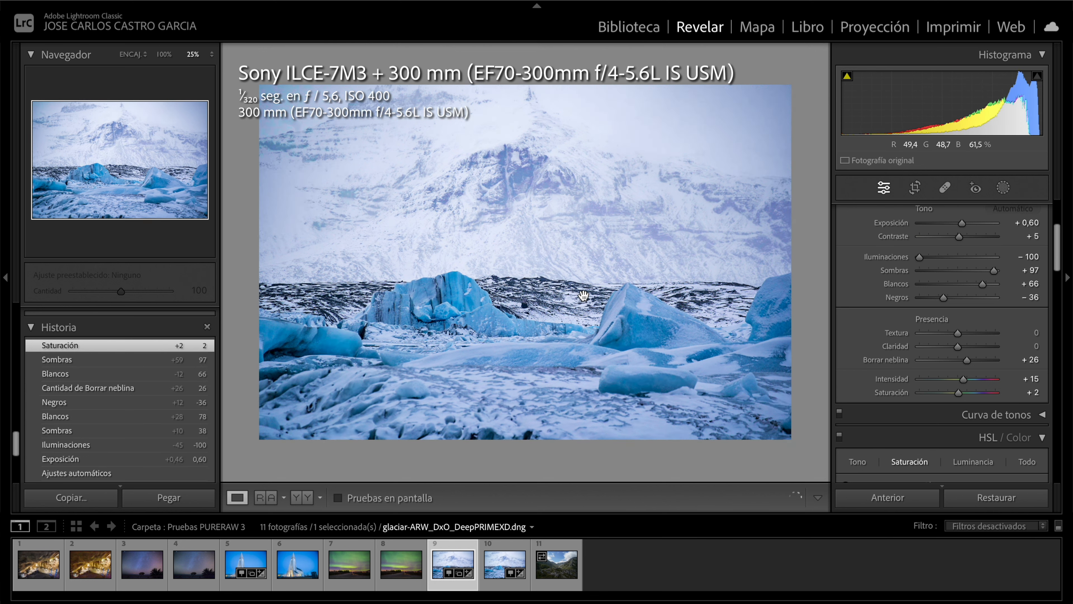
{"action": "key", "text": "Right"}
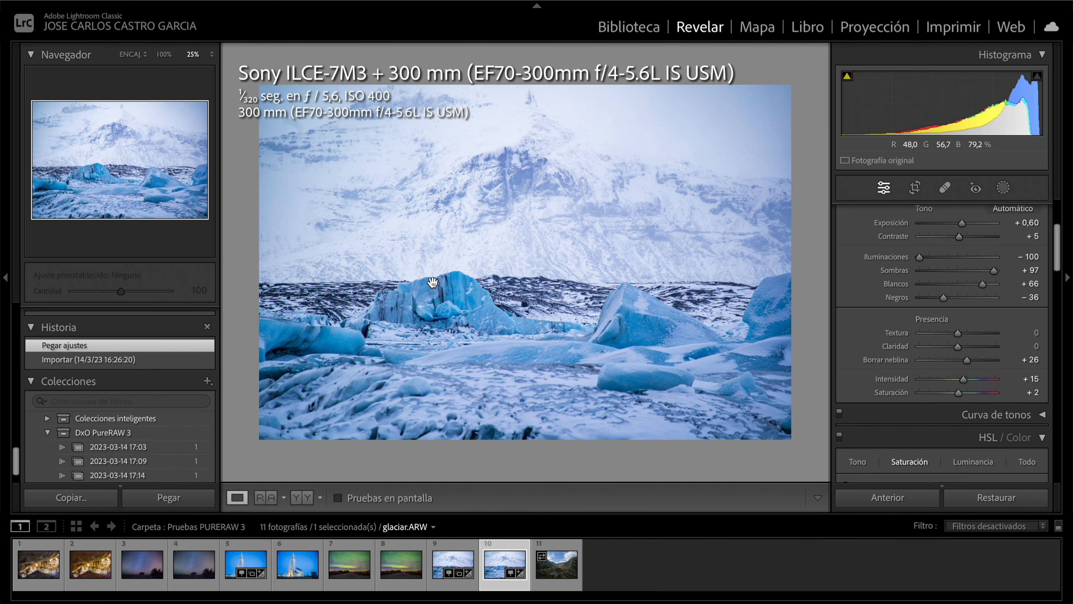
Examine the snowy mountainside in the original glaciar.ARW at 66.7%, and choose 300% as the close-up zoom level
{"action": "key", "text": "super+="}
{"action": "key", "text": "super+="}
{"action": "key", "text": "super+="}
{"action": "key", "text": "super+="}
{"action": "left_click_drag", "start_coordinate": [475, 216], "coordinate": [432, 400]}
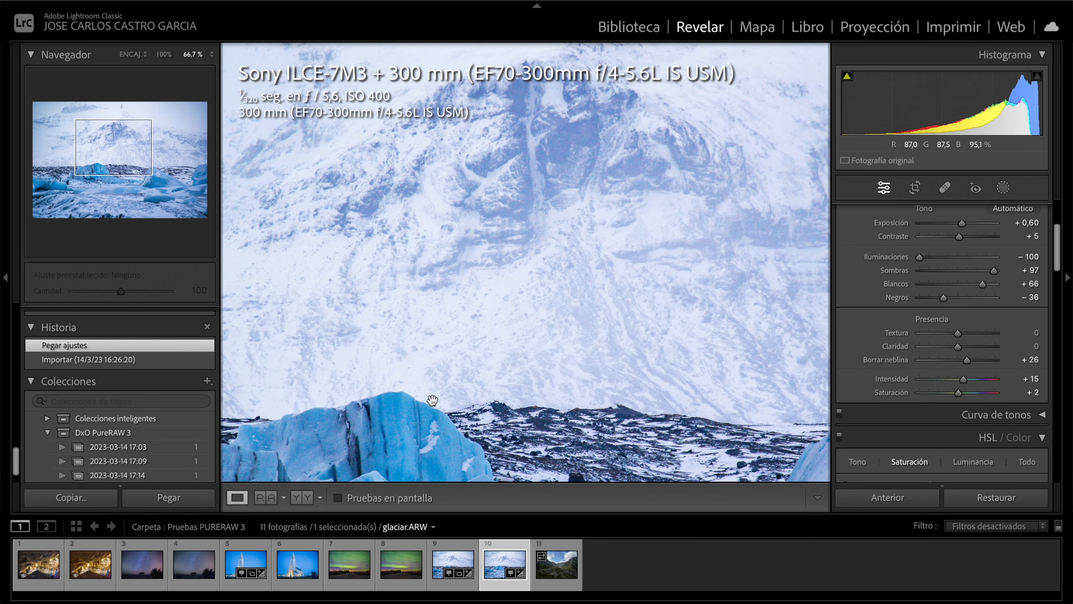
{"action": "left_click", "coordinate": [212, 55]}
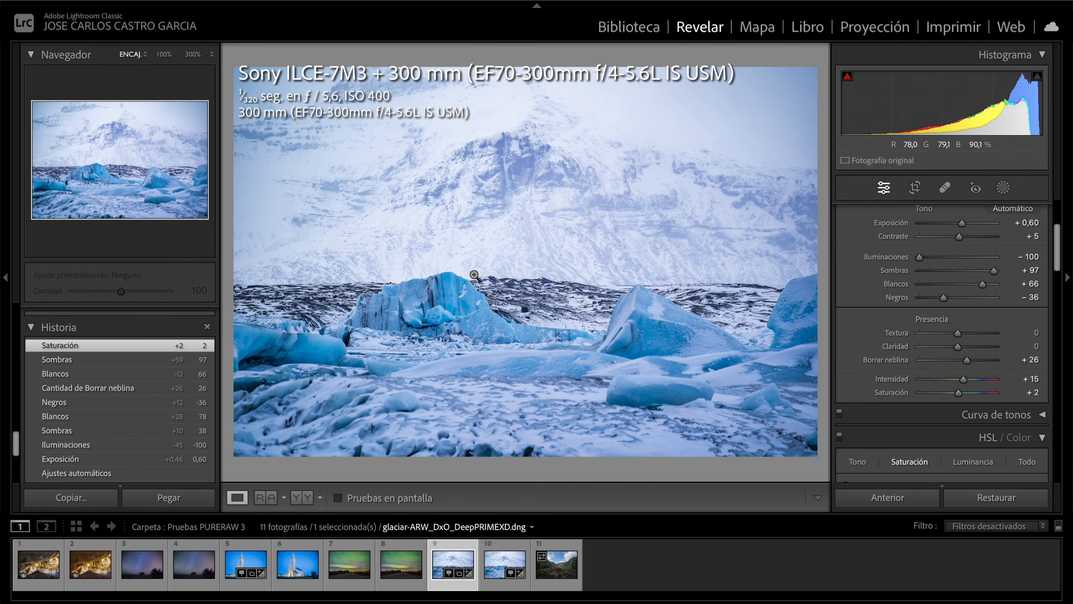
Compare the iceberg's blue ice blocks at 300% between the processed glacier DNG and the original glaciar.ARW
{"action": "left_click_drag", "start_coordinate": [475, 276], "coordinate": [634, 336]}
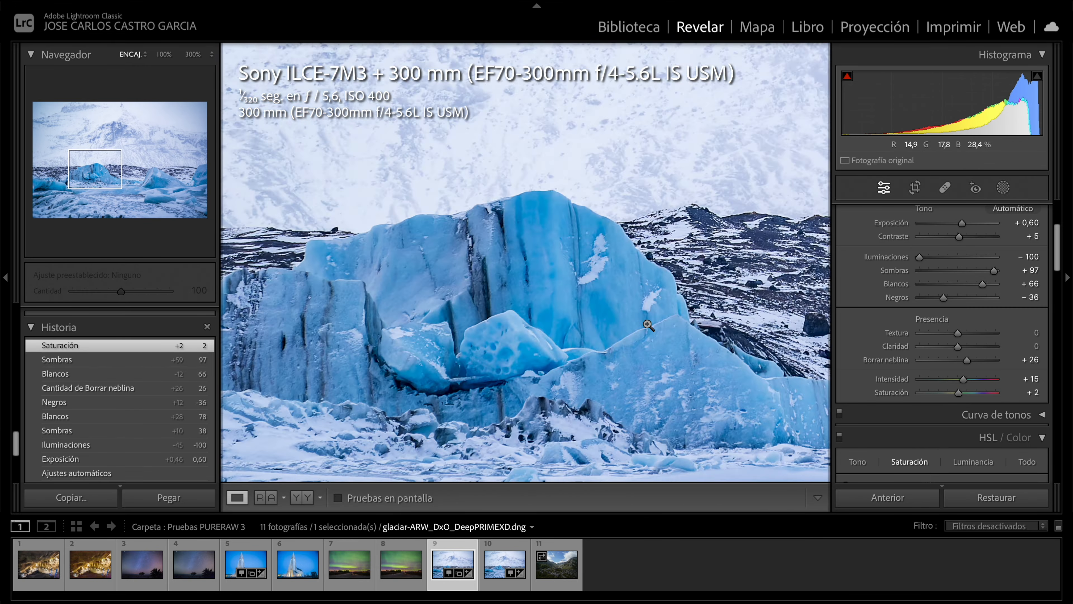
{"action": "left_click", "coordinate": [415, 318]}
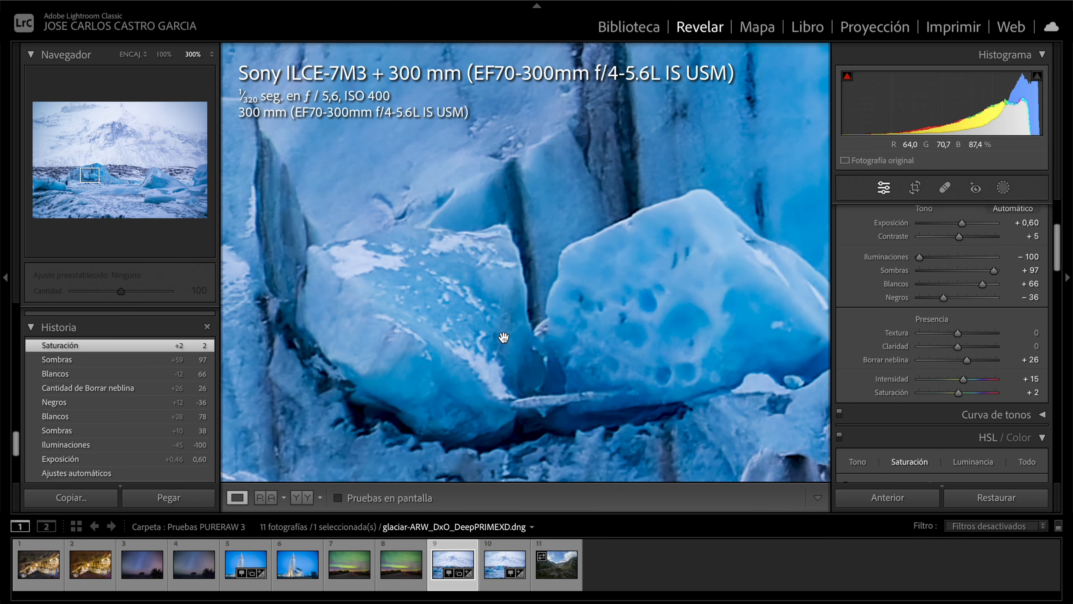
{"action": "key", "text": "Right"}
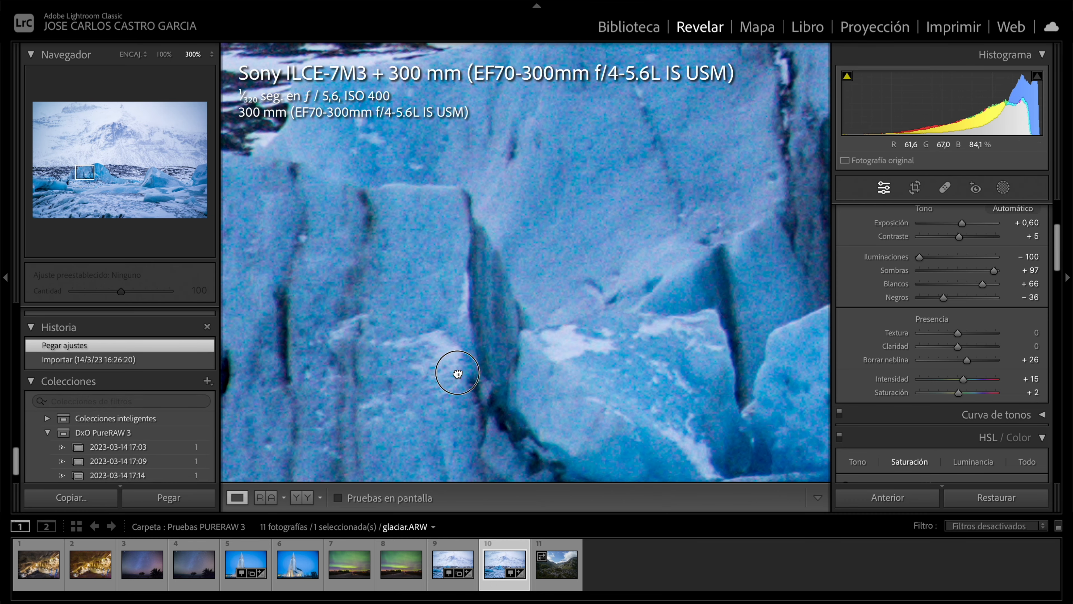
{"action": "left_click", "coordinate": [443, 366]}
{"action": "left_click", "coordinate": [418, 317]}
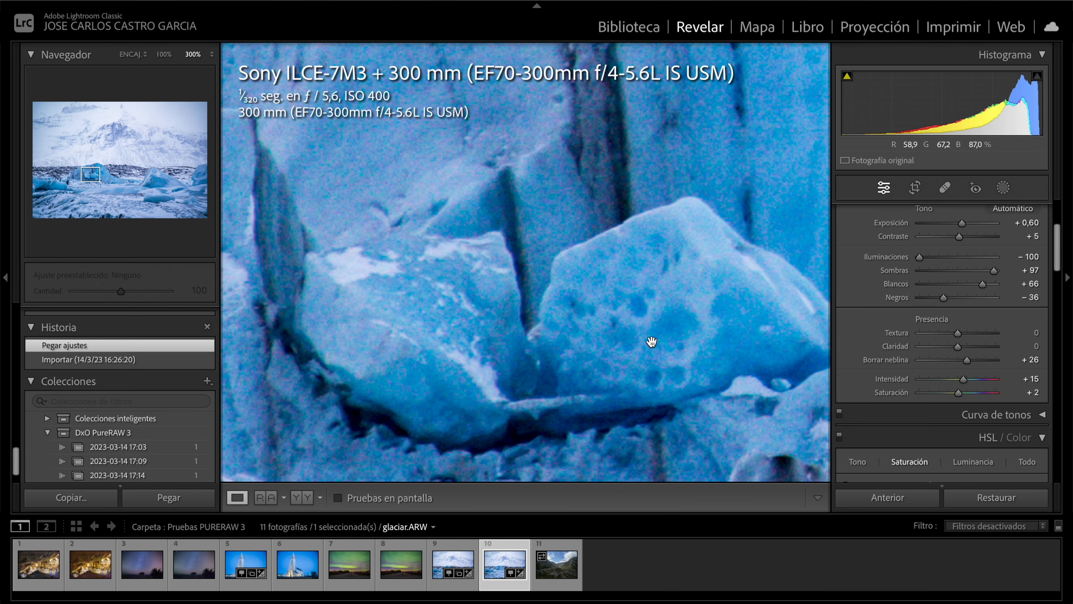
{"action": "key", "text": "Left"}
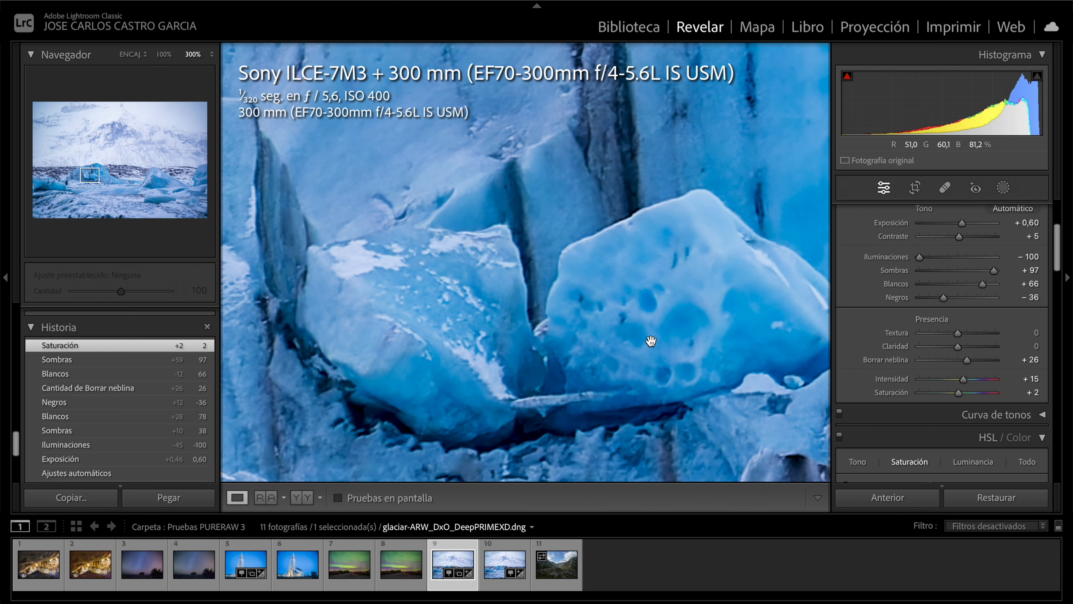
{"action": "key", "text": "Right"}
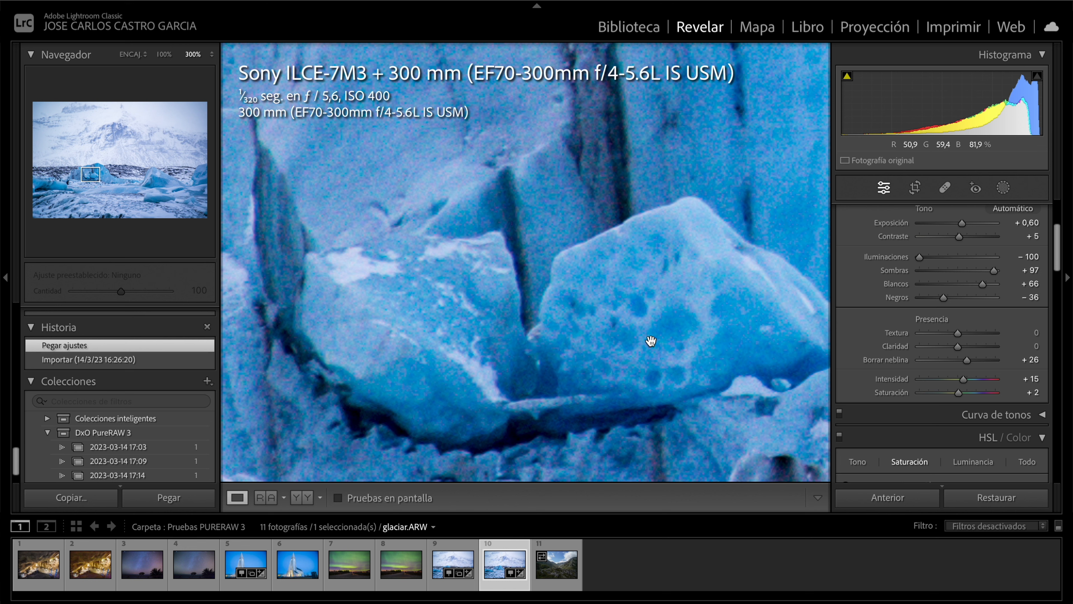
{"action": "key", "text": "Left"}
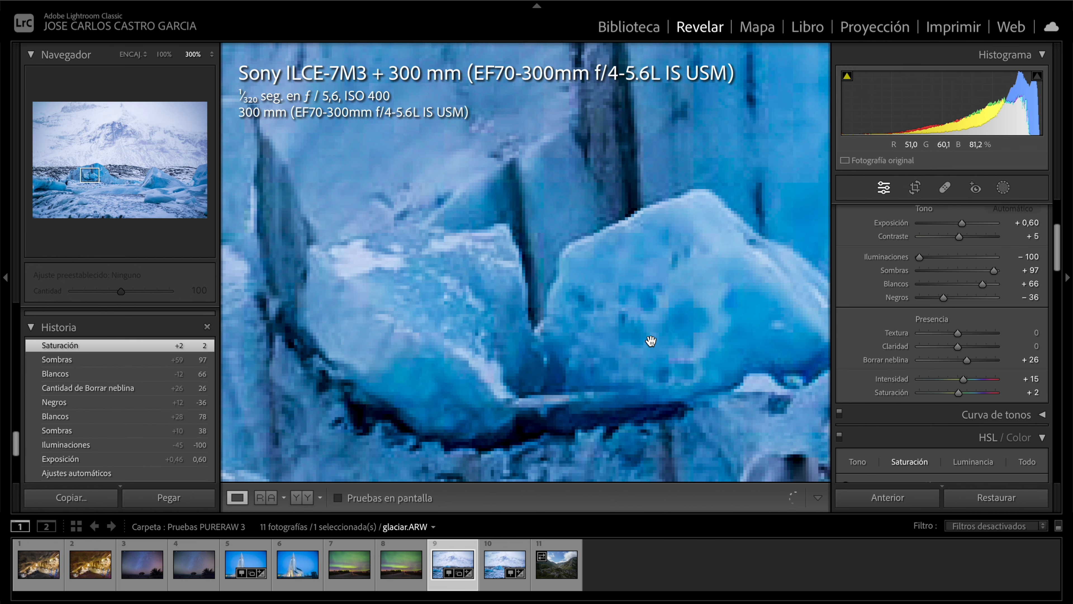
Compare the snow and broken ice at the iceberg's base at 300% in the glacier DNG and the original
{"action": "left_click", "coordinate": [539, 351]}
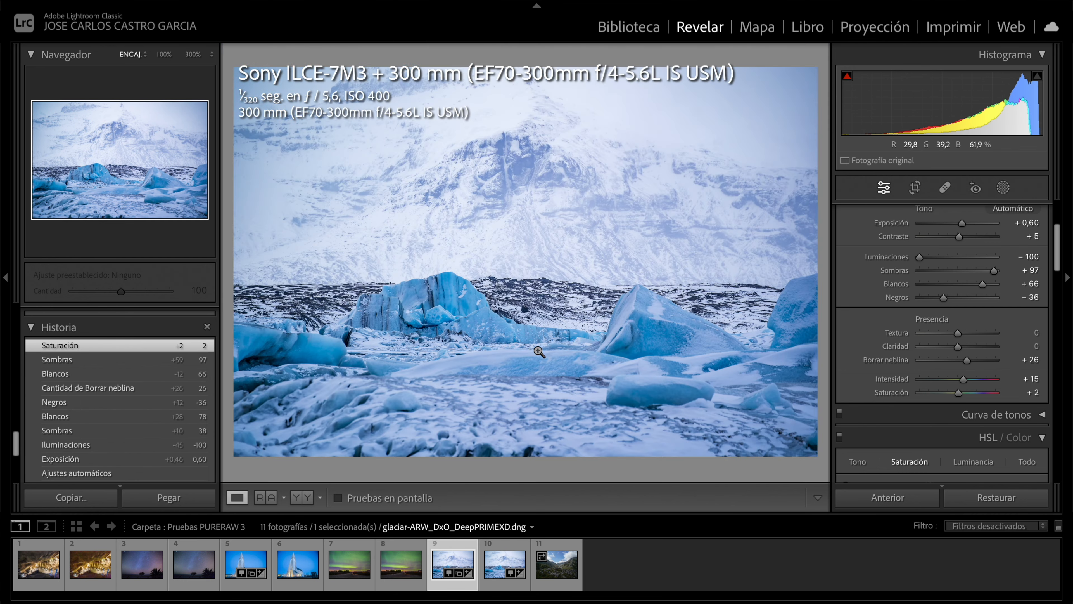
{"action": "left_click", "coordinate": [393, 340]}
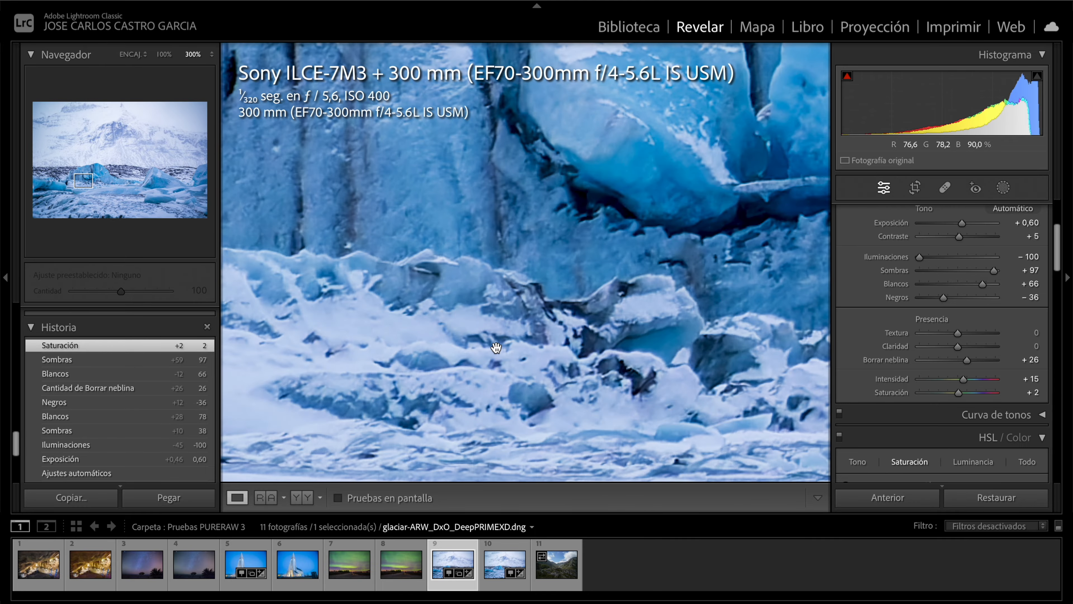
{"action": "key", "text": "Right"}
{"action": "key", "text": "ctrl+shift+v"}
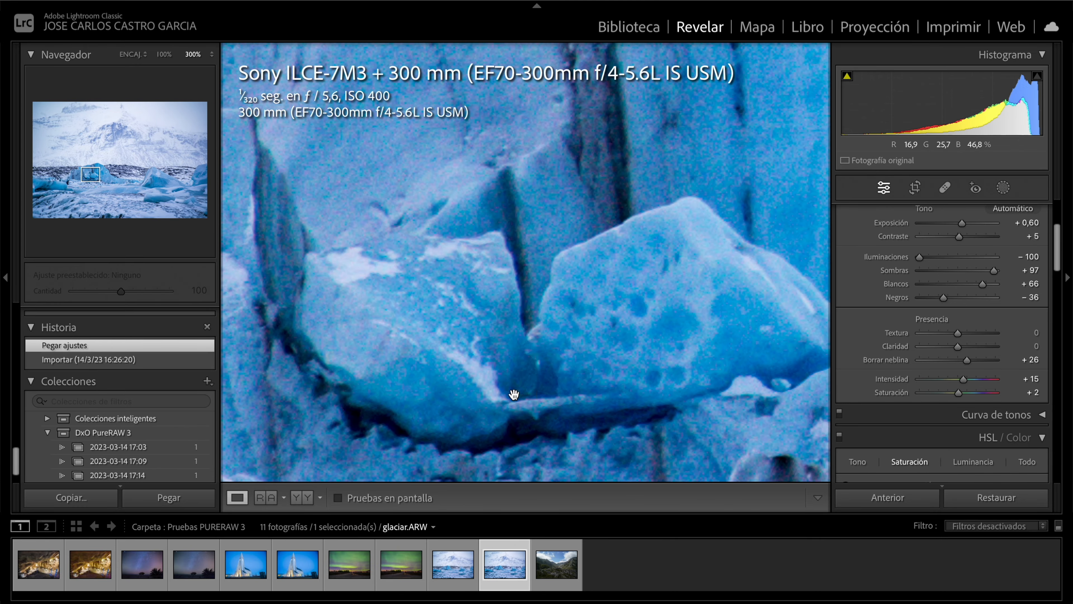
{"action": "left_click", "coordinate": [469, 392]}
{"action": "left_click", "coordinate": [439, 357]}
{"action": "left_click_drag", "start_coordinate": [415, 320], "coordinate": [501, 367]}
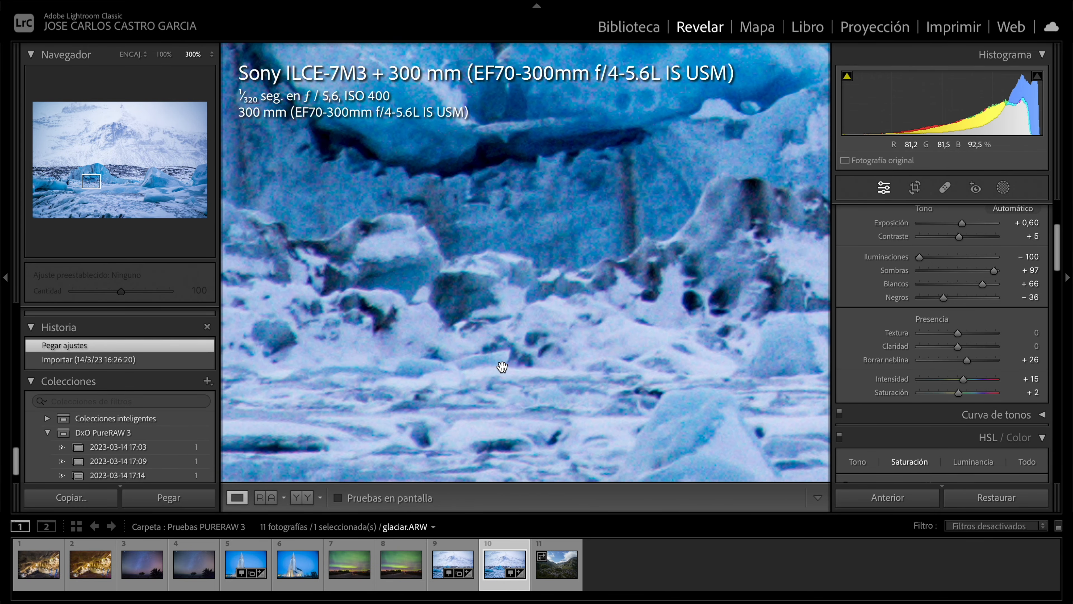
{"action": "key", "text": "Left"}
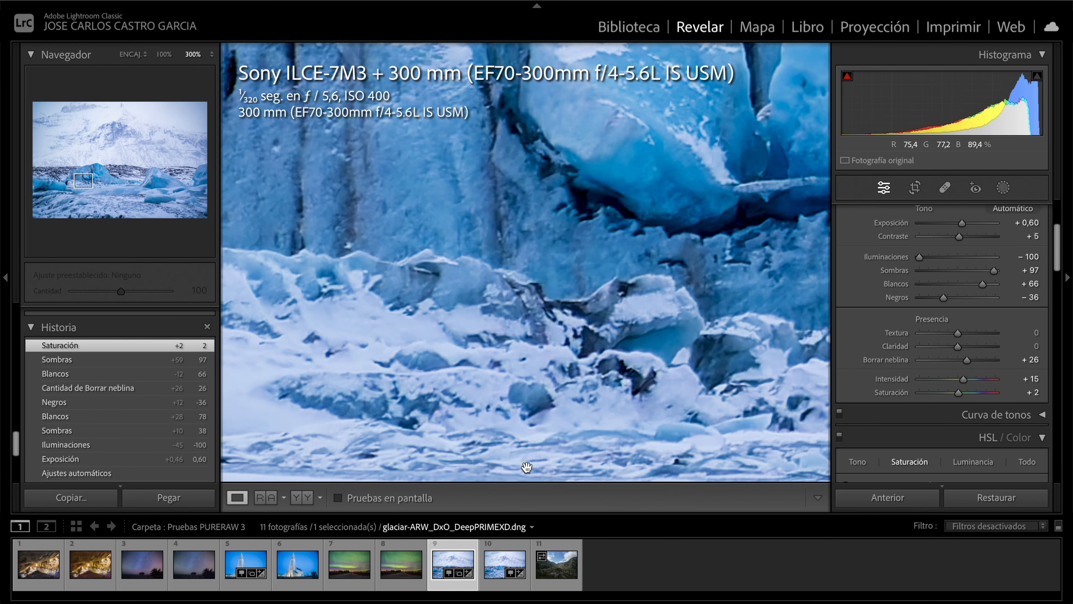
{"action": "key", "text": "Right"}
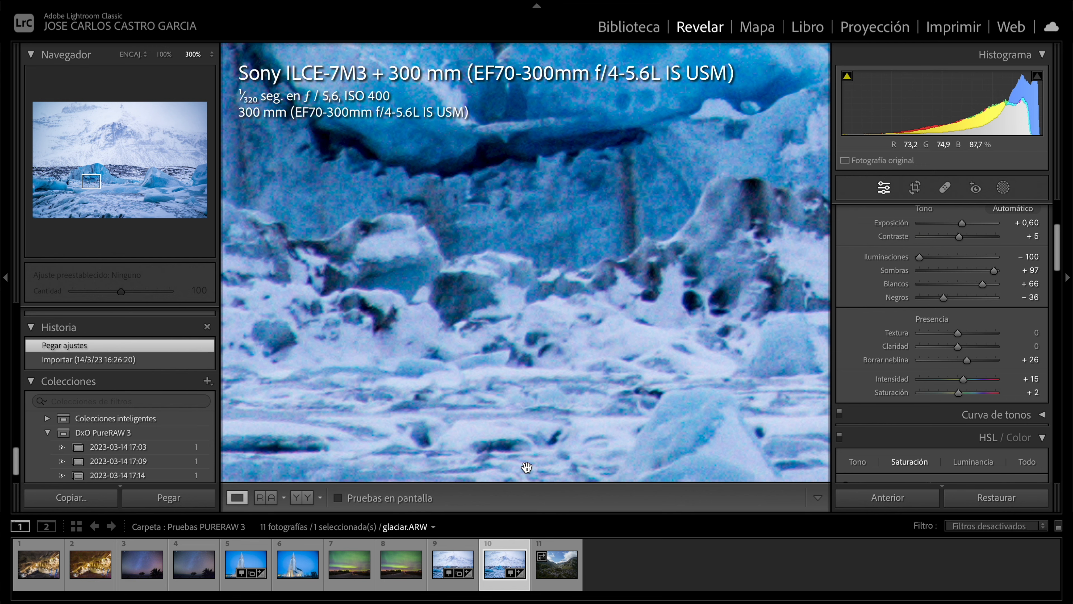
{"action": "left_click", "coordinate": [532, 447]}
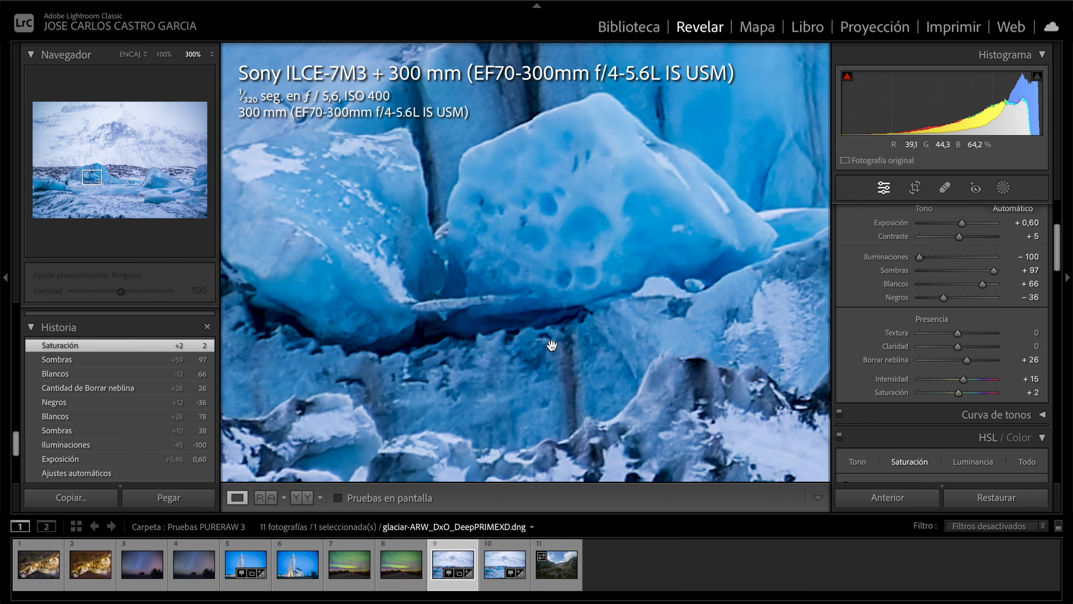
{"action": "left_click_drag", "start_coordinate": [550, 343], "coordinate": [565, 346]}
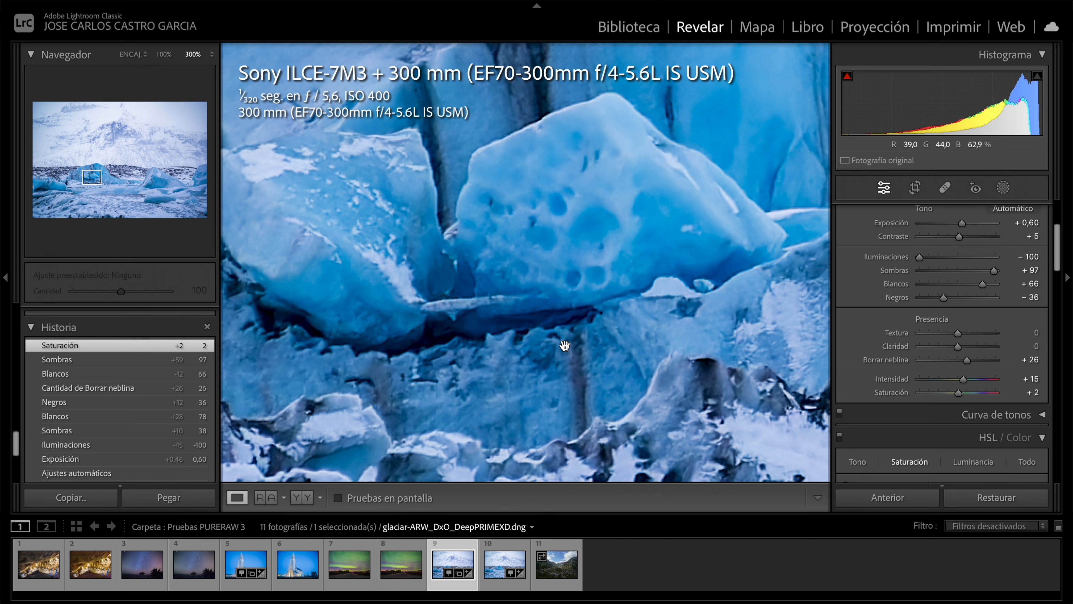
Return to the photo grid and process cantabria.ARW with DxO PureRAW 3
{"action": "key", "text": "g"}
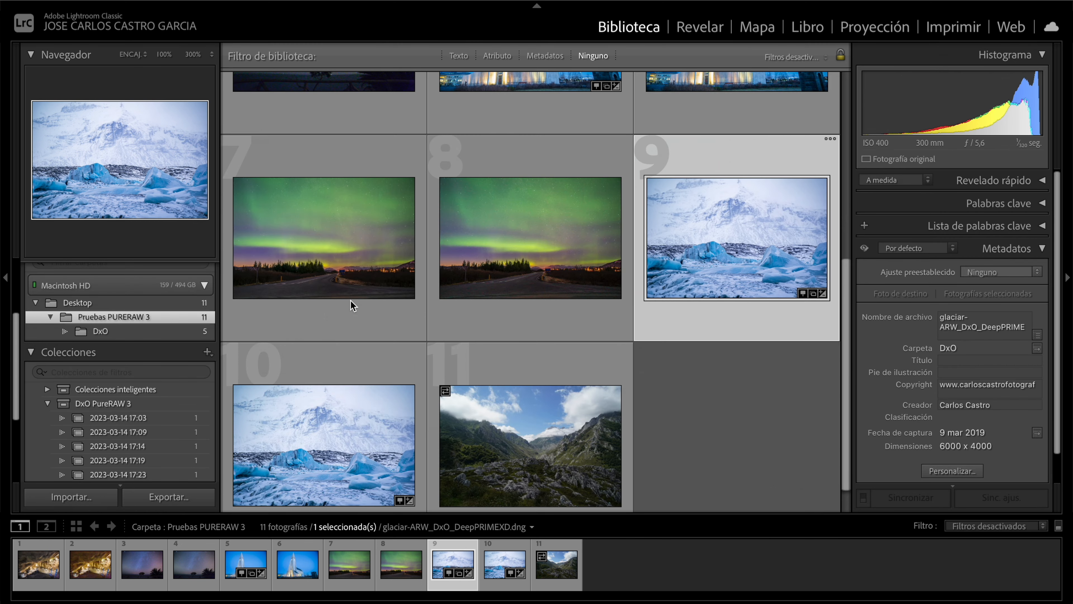
{"action": "double_click", "coordinate": [498, 448]}
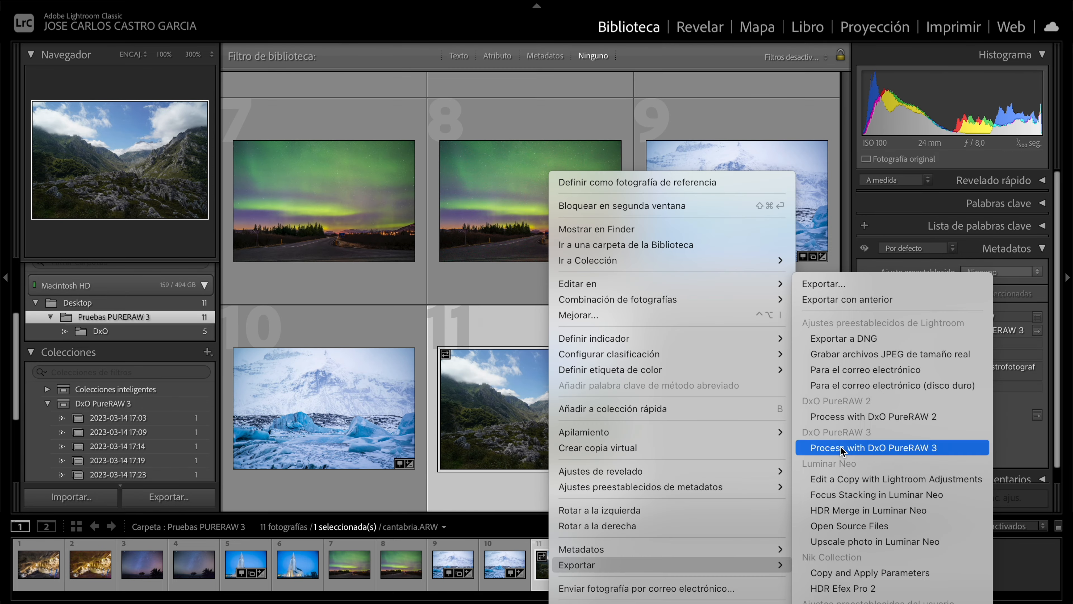
{"action": "left_click", "coordinate": [840, 446]}
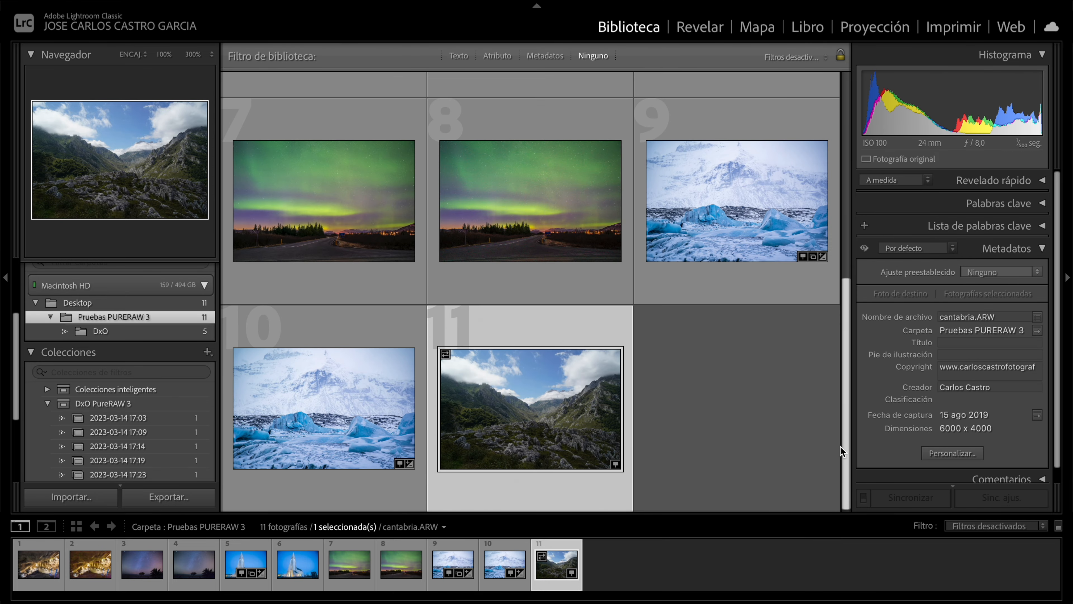
{"action": "left_click", "coordinate": [658, 517]}
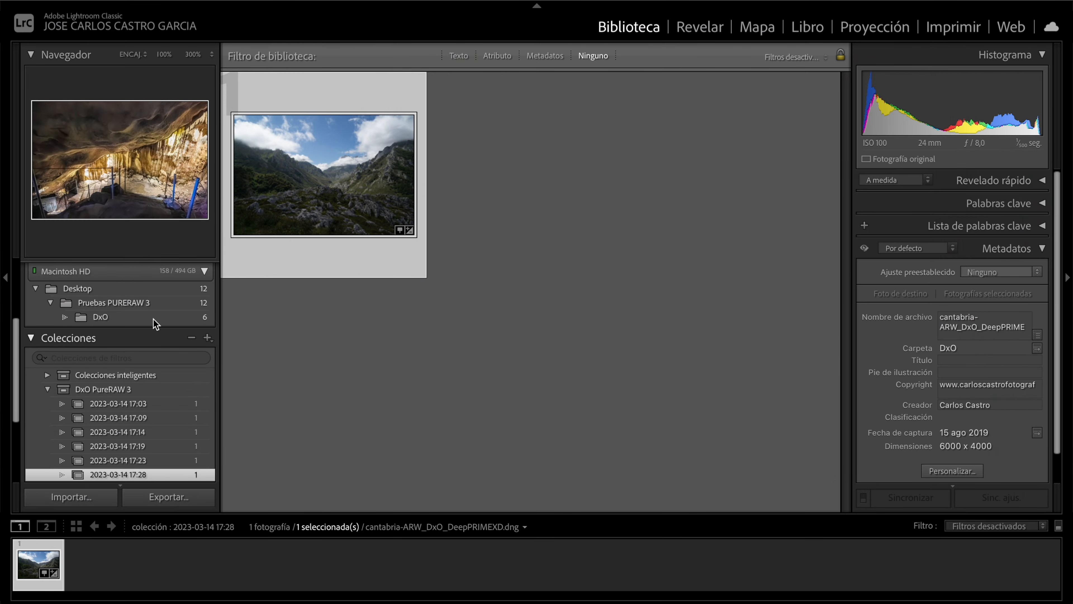
Open cantabria-ARW_DxO_DeepPRIMEXD.dng from the Pruebas PURERAW 3 folder and compare it with the original cantabria.ARW
{"action": "left_click", "coordinate": [160, 301]}
{"action": "double_click", "coordinate": [528, 459]}
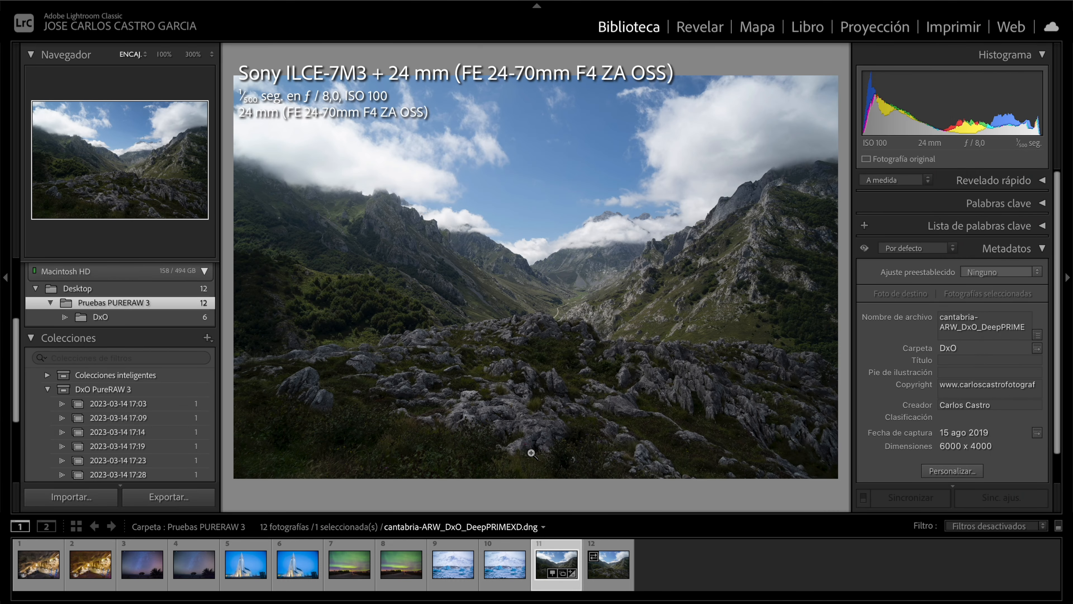
{"action": "key", "text": "Right"}
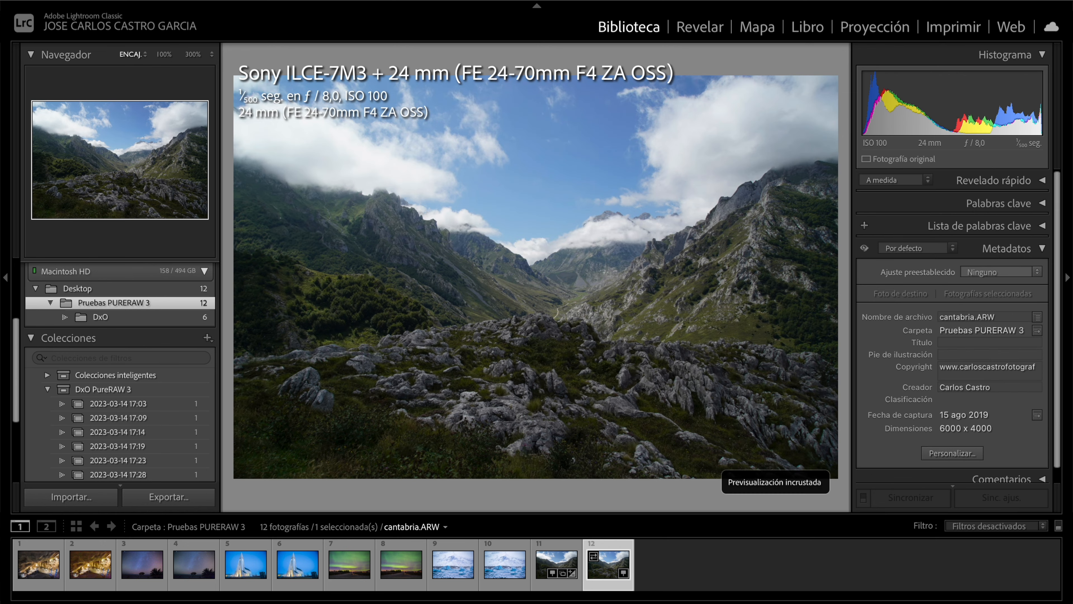
{"action": "key", "text": "Left"}
{"action": "key", "text": "Right"}
{"action": "key", "text": "Left"}
Open cantabria-ARW_DxO_DeepPRIMEXD.dng for developing, assign the Adobe Paisaje profile and apply automatic tone settings
{"action": "key", "text": "d"}
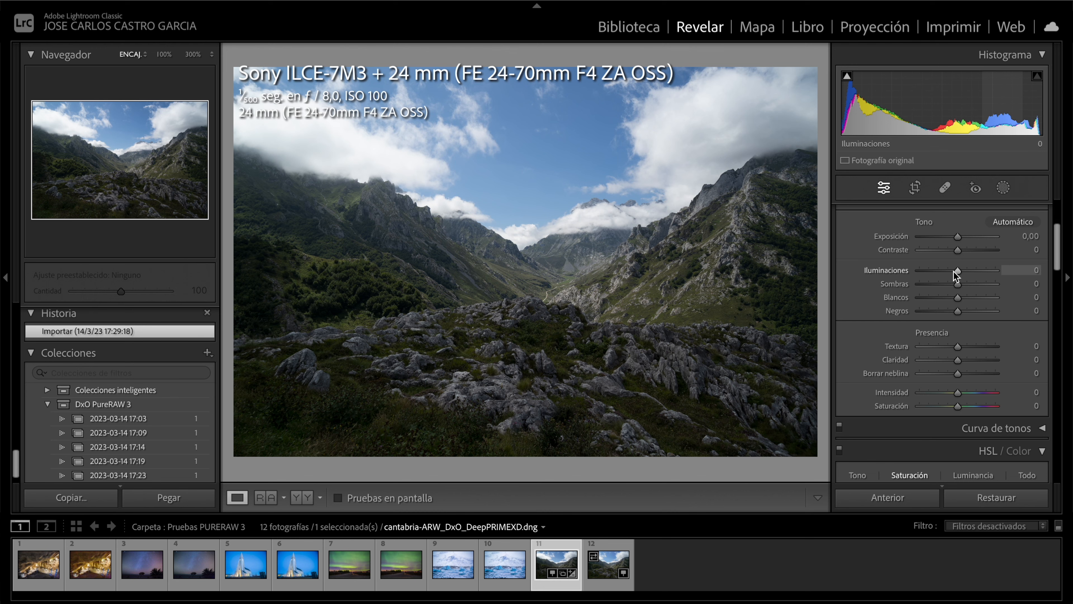
{"action": "scroll", "coordinate": [942, 262], "scroll_direction": "up", "scroll_amount": 5}
{"action": "left_click", "coordinate": [909, 256]}
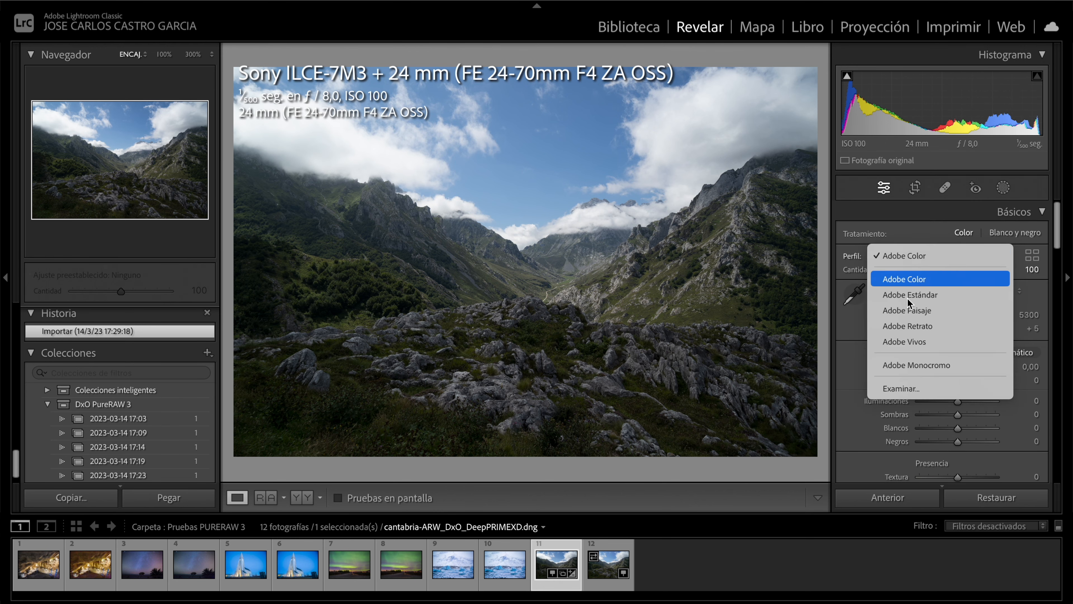
{"action": "left_click", "coordinate": [908, 311]}
{"action": "left_click", "coordinate": [1012, 339]}
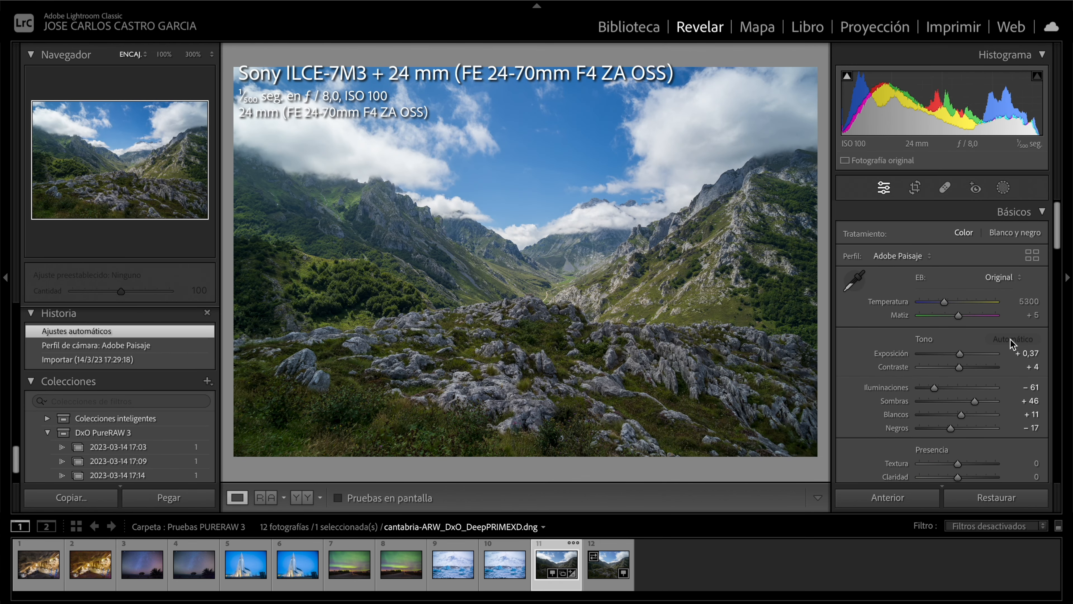
Set Exposición to +0,65, Iluminaciones to −88, Borrar neblina to +25, Claridad to +10, Sombras to +63 and Blancos to +27
{"action": "left_click_drag", "start_coordinate": [959, 354], "coordinate": [962, 354]}
{"action": "left_click_drag", "start_coordinate": [934, 388], "coordinate": [962, 384]}
{"action": "scroll", "coordinate": [942, 402], "scroll_direction": "down", "scroll_amount": 3}
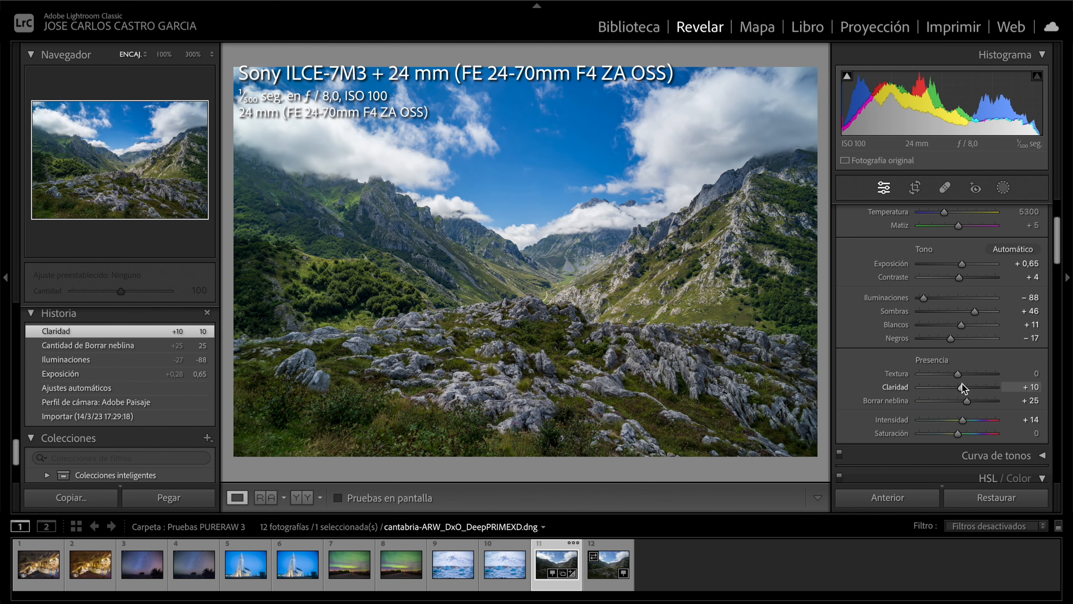
{"action": "left_click_drag", "start_coordinate": [974, 311], "coordinate": [965, 325]}
{"action": "scroll", "coordinate": [934, 424], "scroll_direction": "down", "scroll_amount": 1}
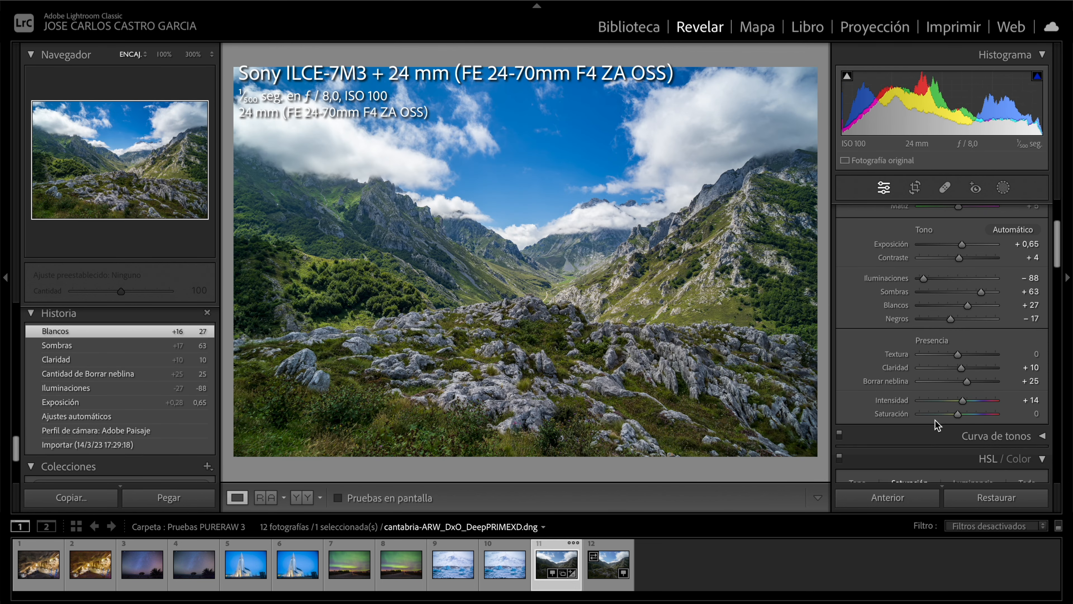
Set Saturación to +2, Intensidad to +19, Temperatura to 5576 and Matiz to −4, and compare the photo before and after
{"action": "left_click", "coordinate": [957, 417]}
{"action": "left_click_drag", "start_coordinate": [957, 418], "coordinate": [968, 407]}
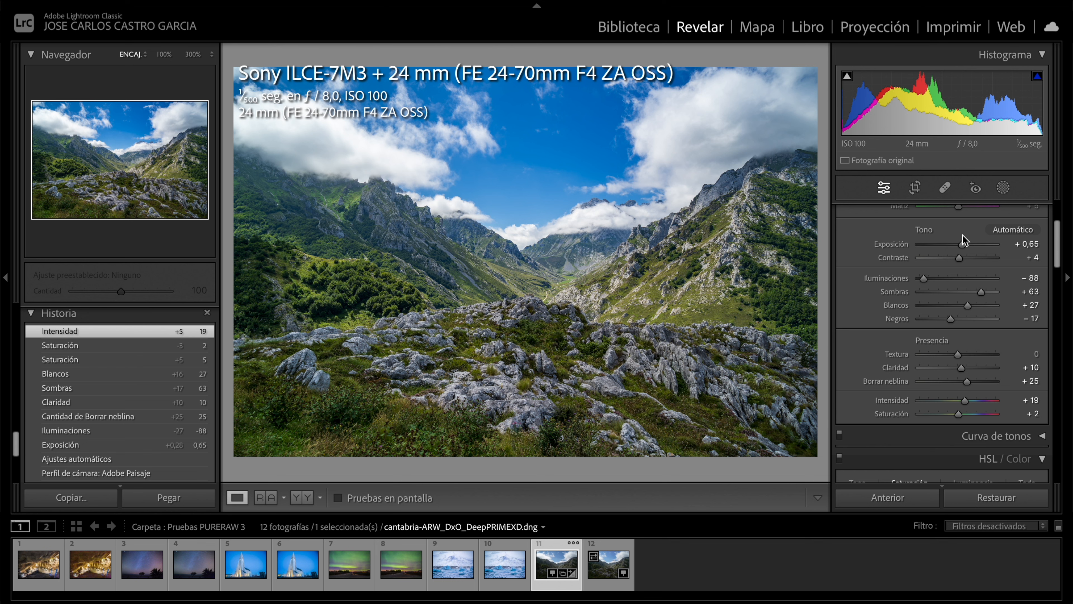
{"action": "scroll", "coordinate": [946, 256], "scroll_direction": "up", "scroll_amount": 2}
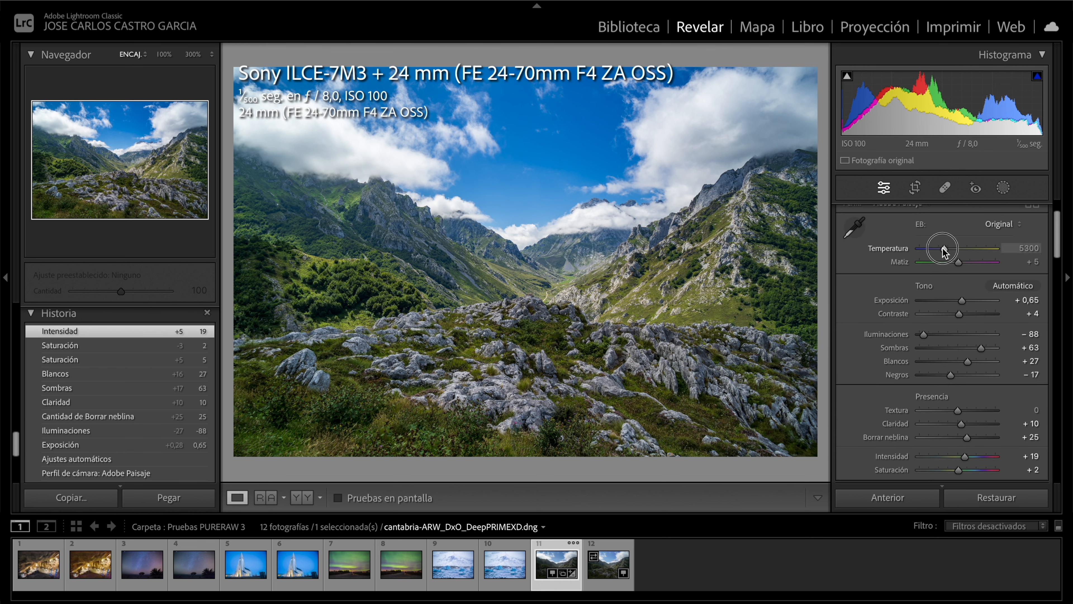
{"action": "left_click_drag", "start_coordinate": [941, 247], "coordinate": [956, 266]}
{"action": "left_click", "coordinate": [307, 498]}
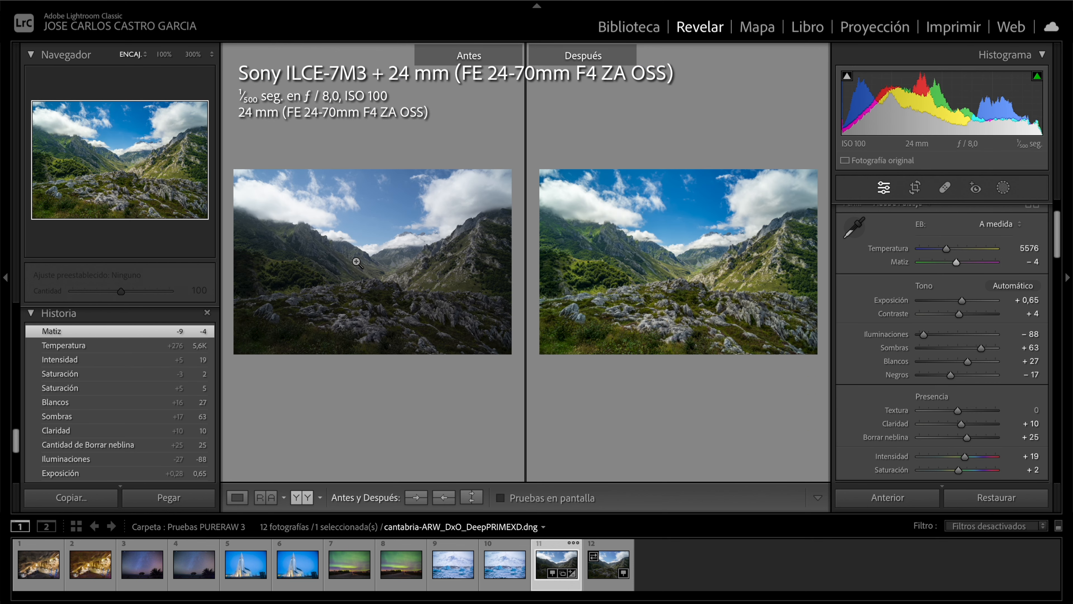
{"action": "left_click", "coordinate": [237, 498]}
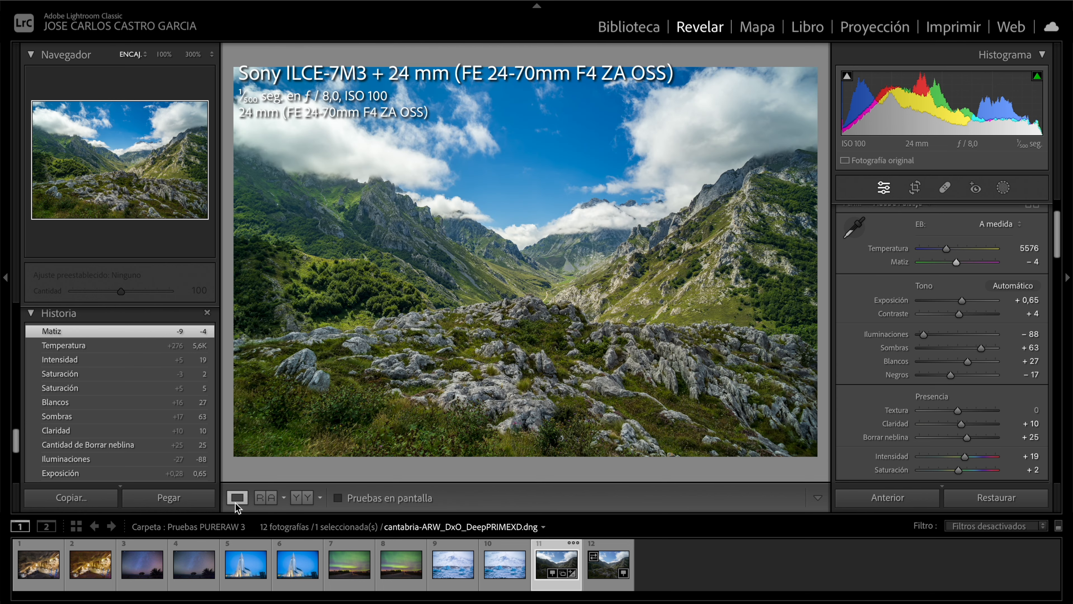
Copy the develop settings from the cantabria DNG to the original cantabria.ARW and set the original's Temperatura to 5905
{"action": "key", "text": "super+shift+c"}
{"action": "key", "text": "Return"}
{"action": "key", "text": "Right"}
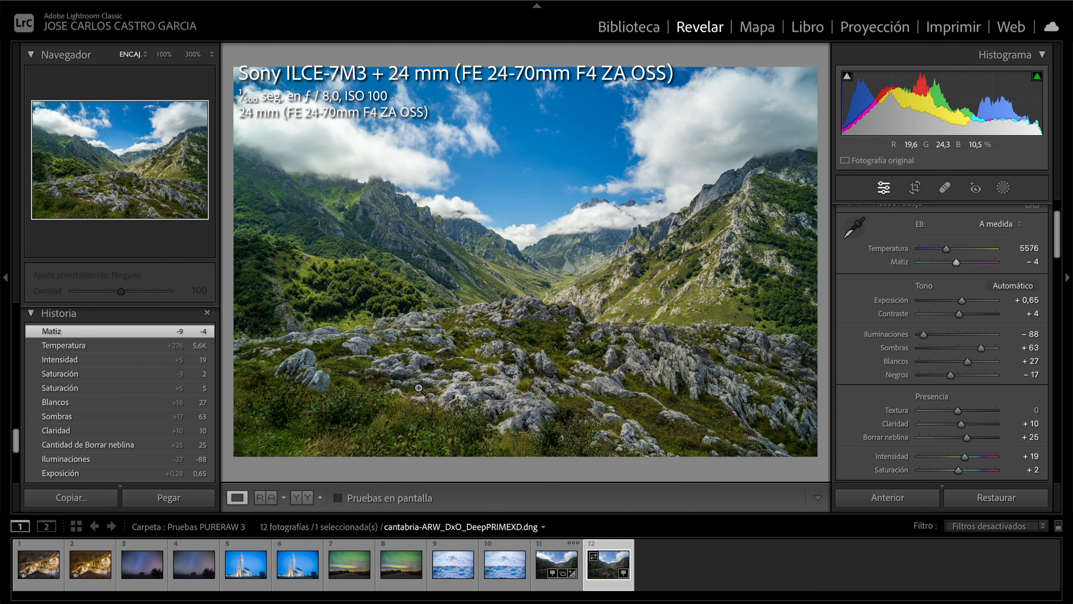
{"action": "key", "text": "super+shift+v"}
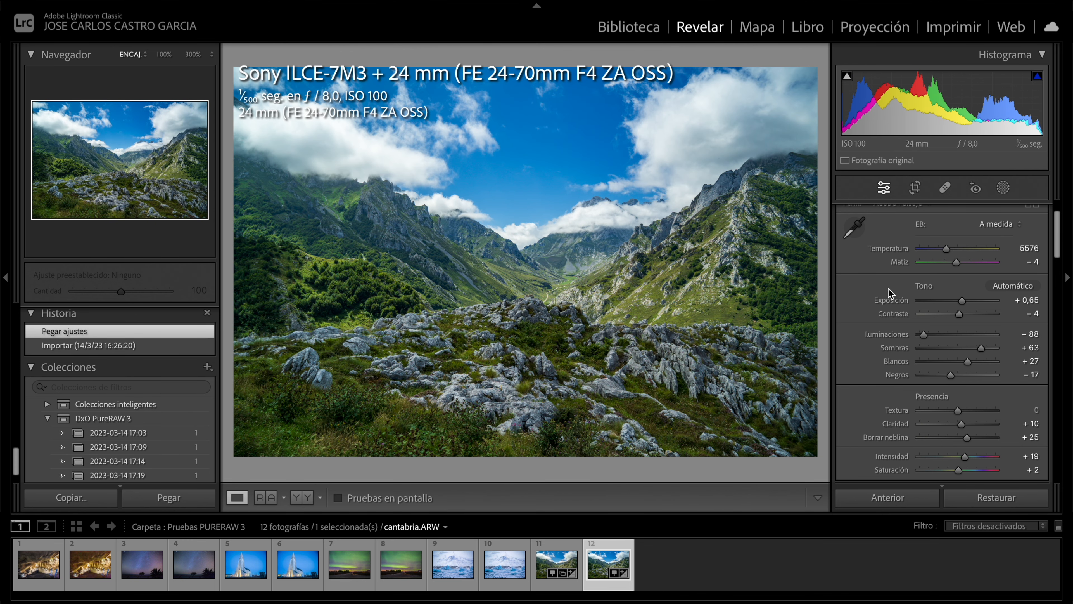
{"action": "left_click", "coordinate": [948, 251]}
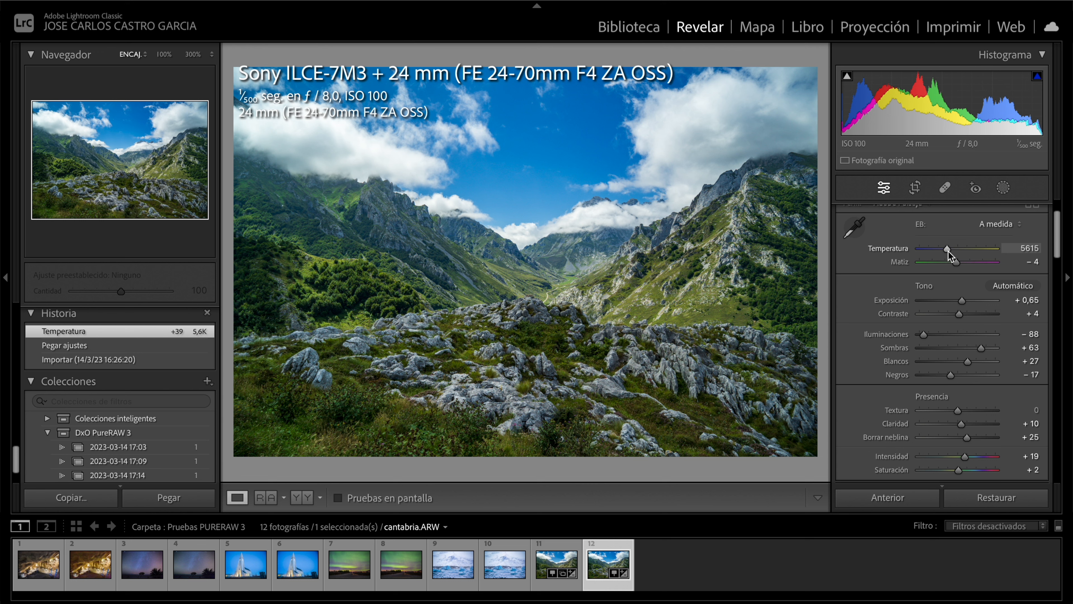
{"action": "left_click_drag", "start_coordinate": [948, 250], "coordinate": [951, 250]}
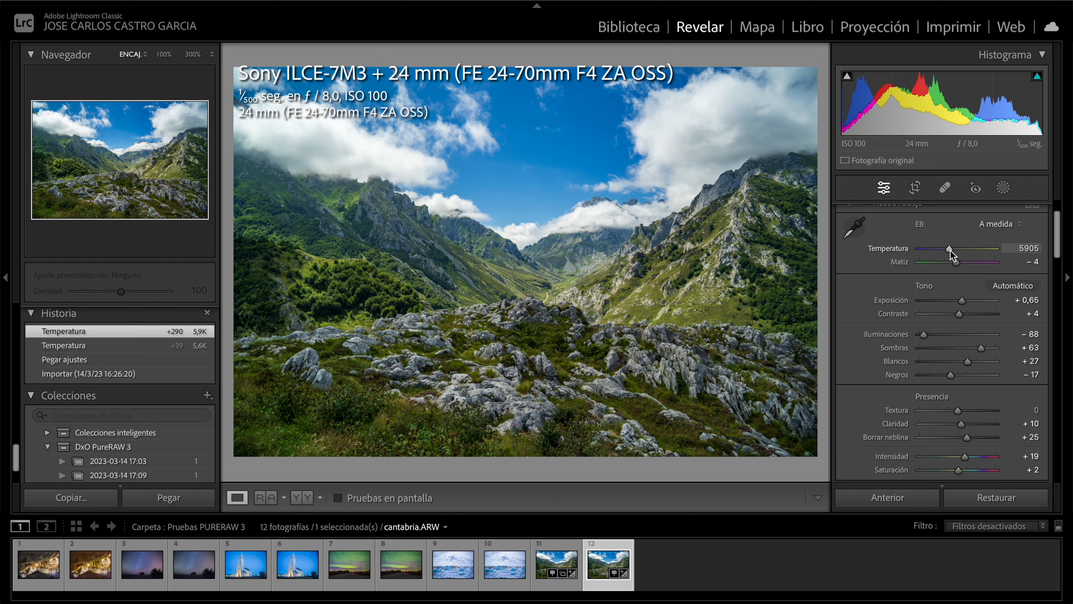
Compare the developed cantabria DNG and the original cantabria.ARW in full view, alternating between them
{"action": "key", "text": "Left"}
{"action": "key", "text": "Right"}
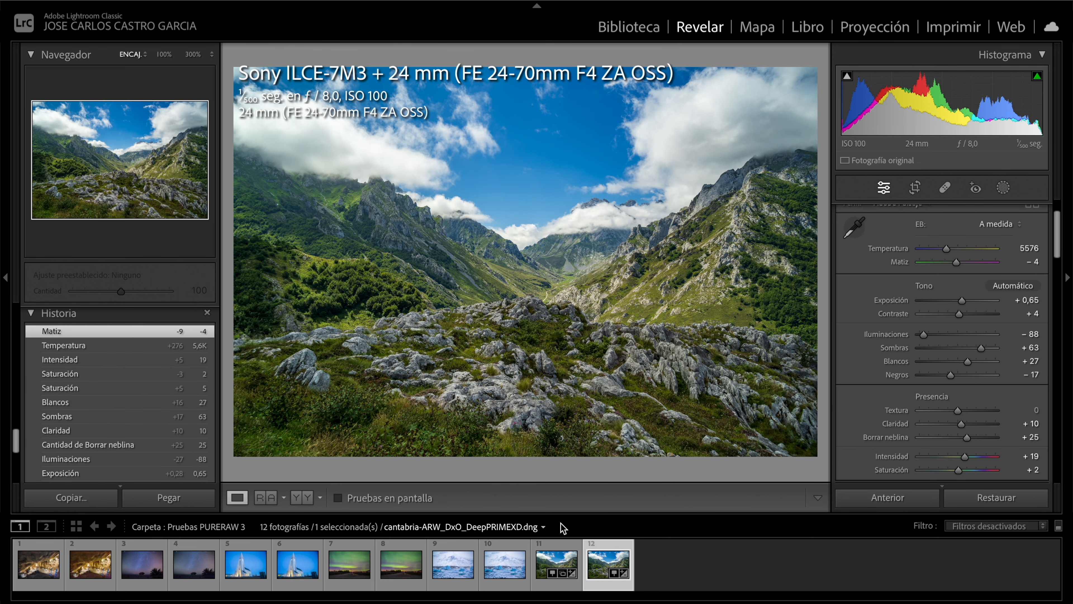
{"action": "key", "text": "Left"}
{"action": "key", "text": "Right"}
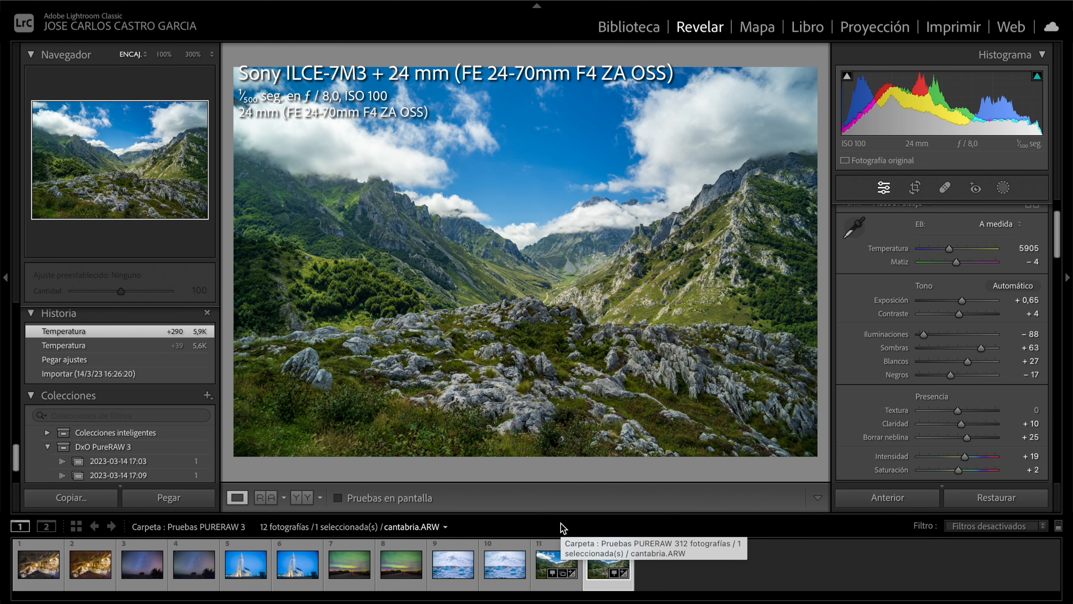
{"action": "key", "text": "Left"}
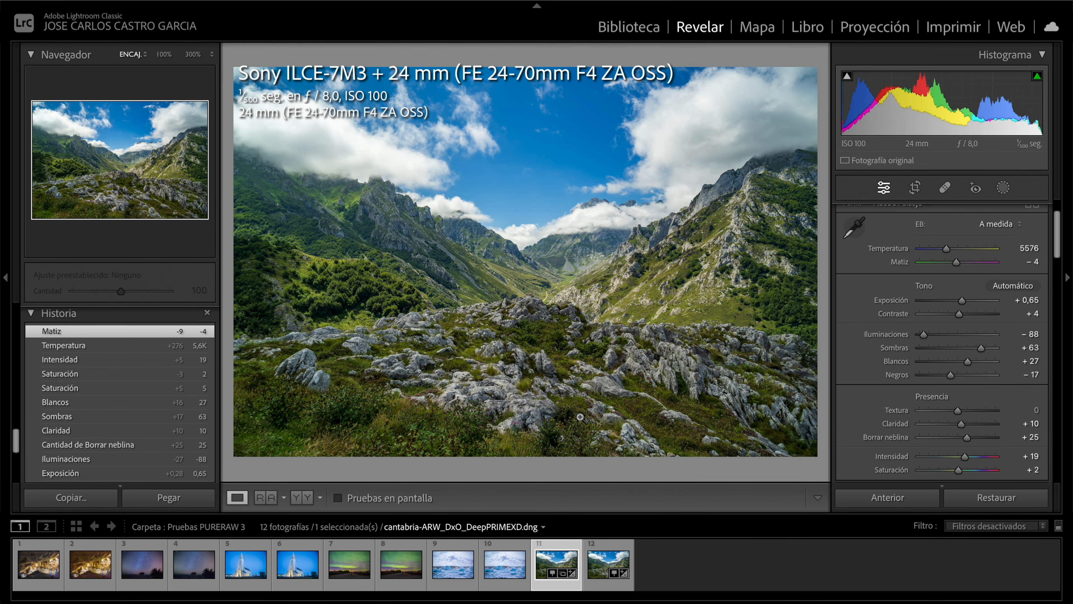
Compare the rocky mountain slopes in the valley's centre at 200% between the cantabria DNG and the original
{"action": "left_click", "coordinate": [565, 291]}
{"action": "key", "text": "super+minus"}
{"action": "left_click_drag", "start_coordinate": [293, 168], "coordinate": [592, 323]}
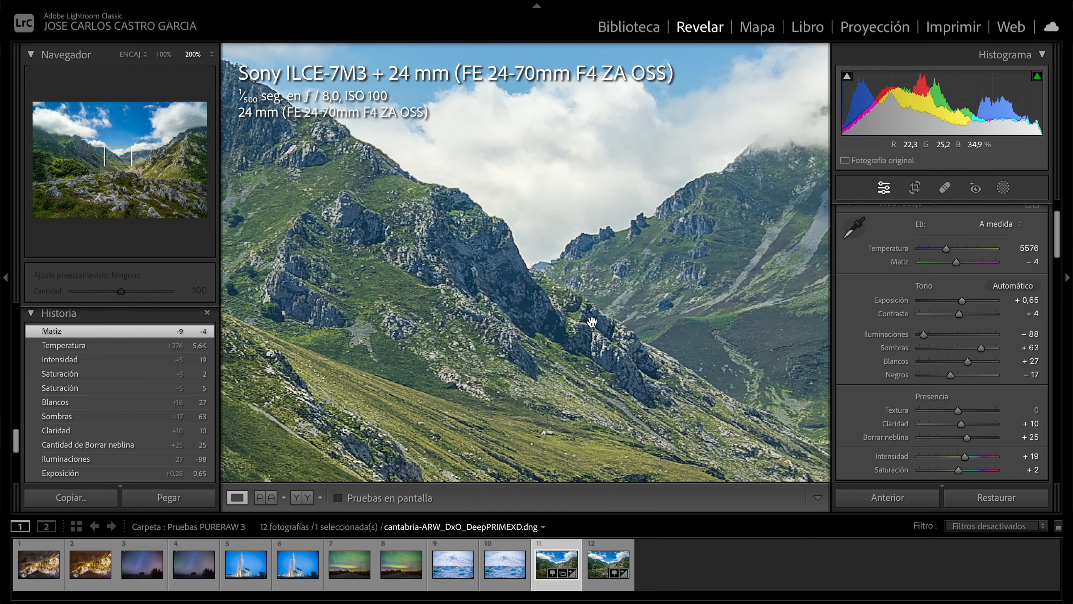
{"action": "left_click", "coordinate": [597, 571]}
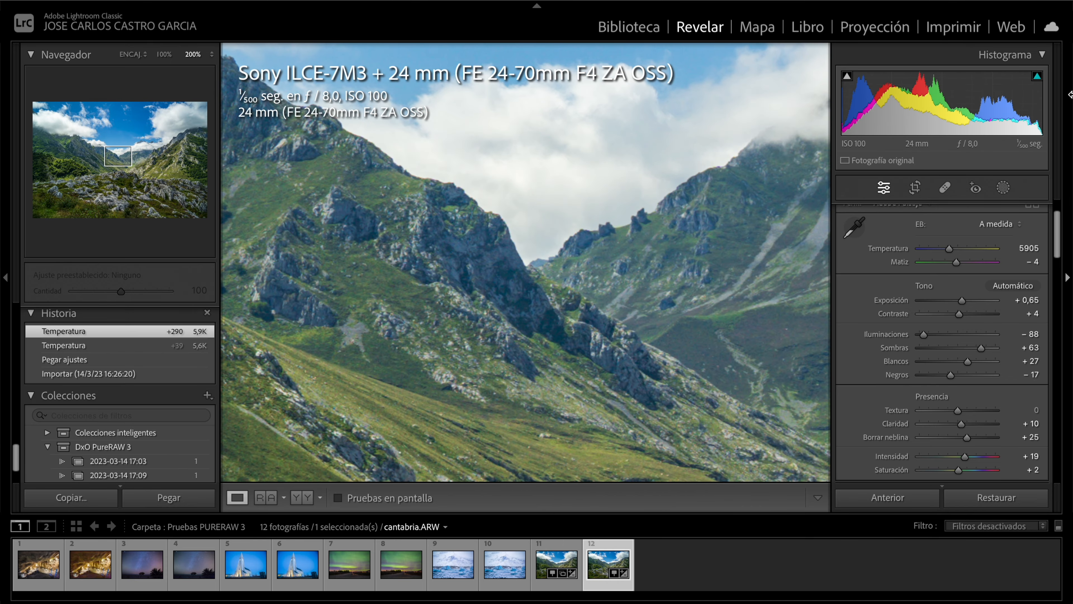
{"action": "key", "text": "Left"}
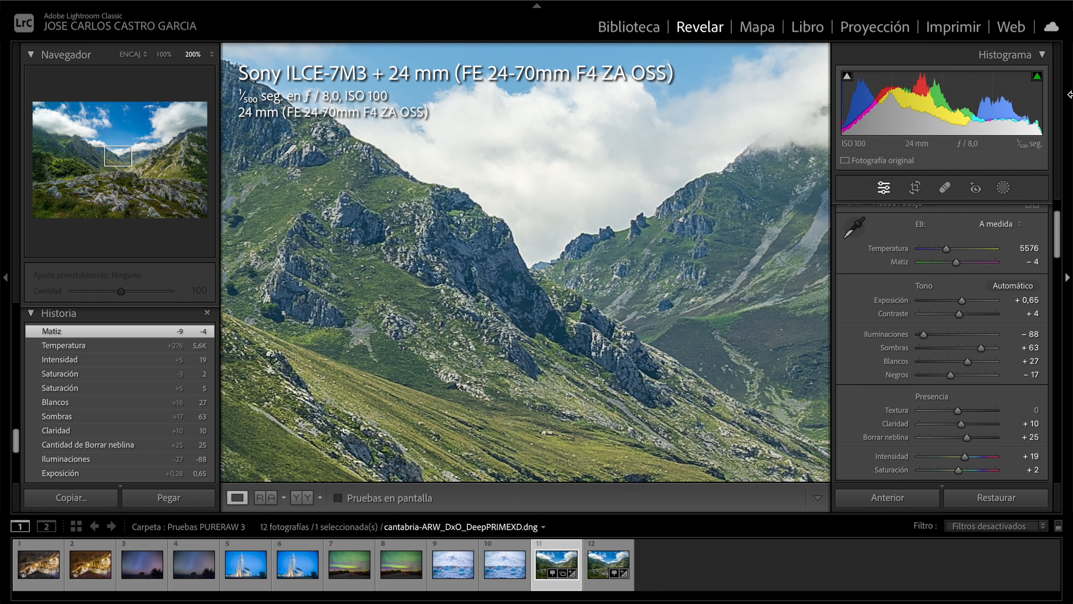
{"action": "key", "text": "Right"}
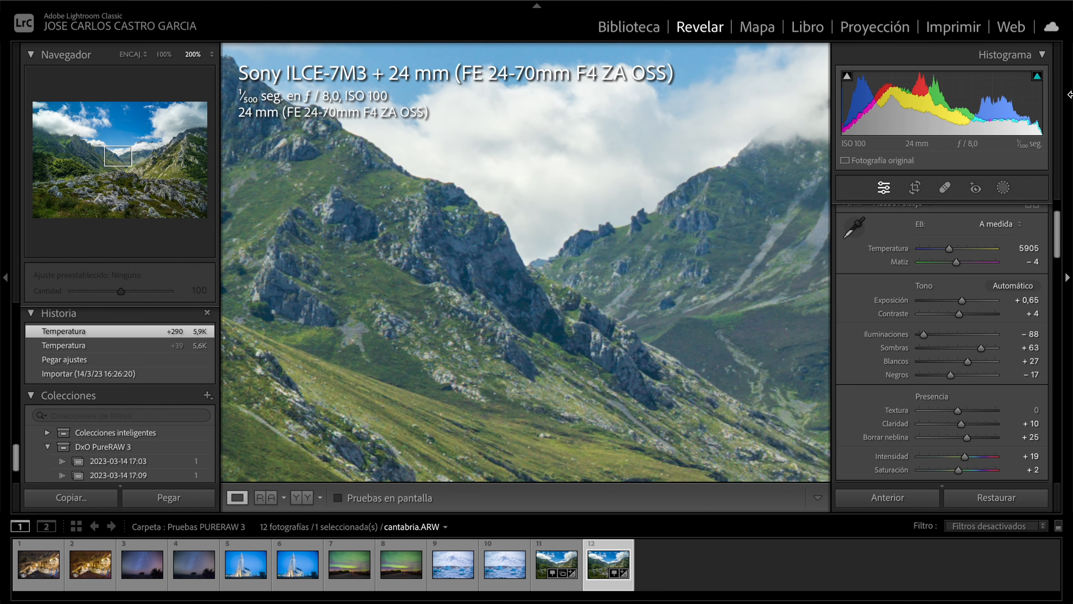
Compare the central mountain's rock detail at 300% between the original cantabria.ARW and the DNG
{"action": "key", "text": "super+plus"}
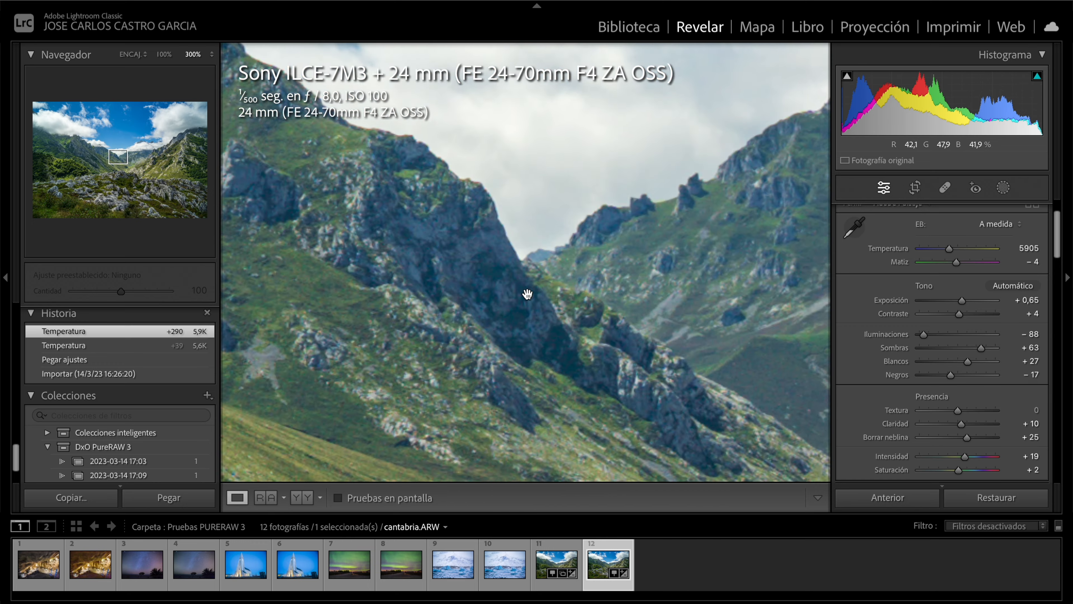
{"action": "key", "text": "Left"}
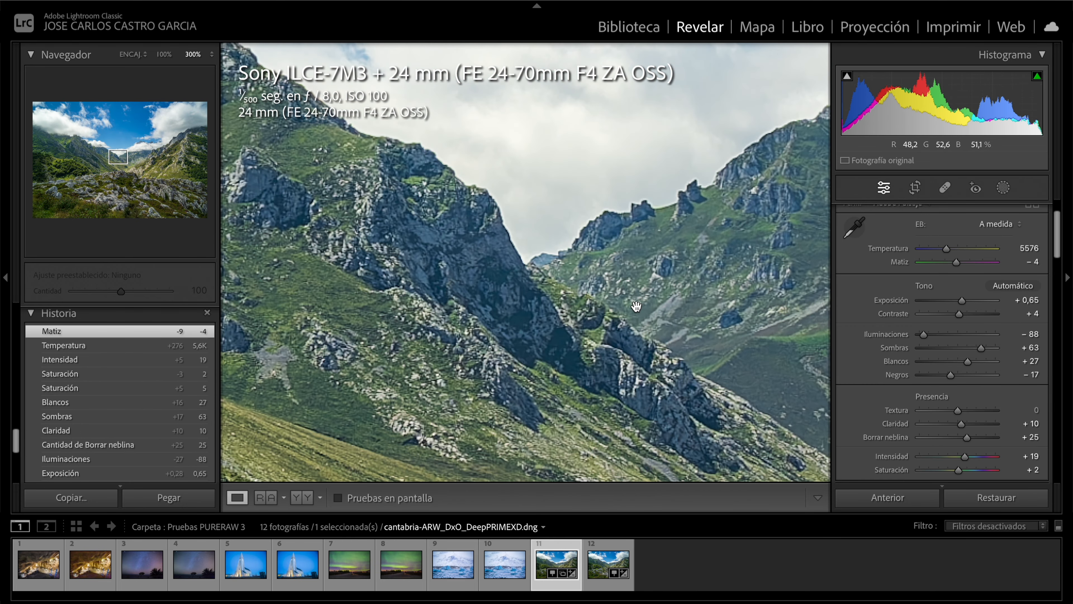
{"action": "key", "text": "Right"}
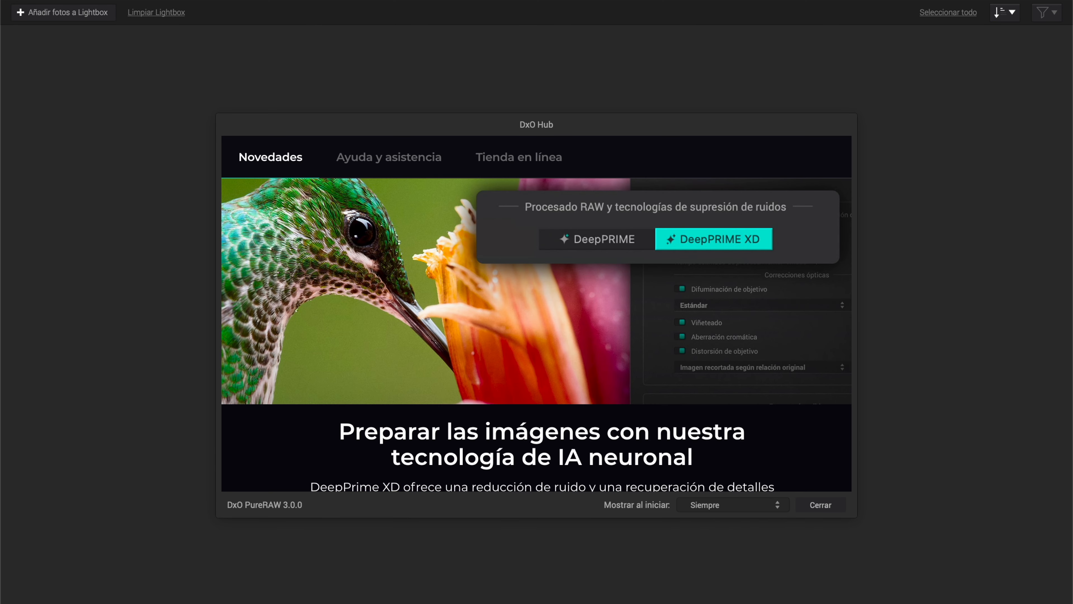
Switch to DxO PureRAW 3, close the DxO Hub window and try the Suave level for Difuminación de objetivo
{"action": "left_click", "coordinate": [827, 509]}
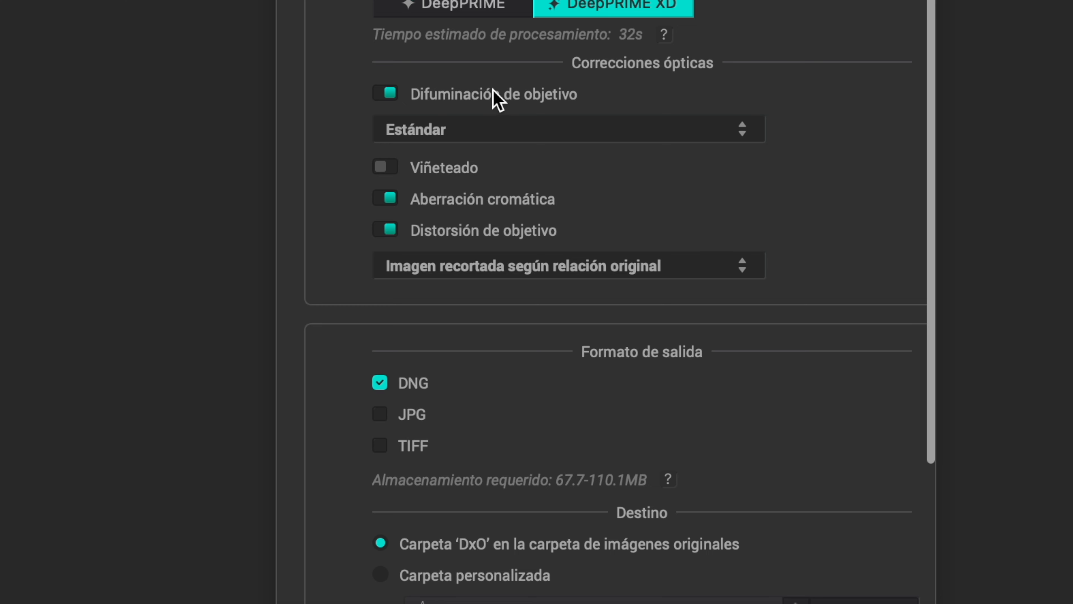
{"action": "left_click", "coordinate": [483, 134]}
{"action": "left_click", "coordinate": [482, 133]}
{"action": "left_click", "coordinate": [483, 133]}
{"action": "left_click", "coordinate": [471, 158]}
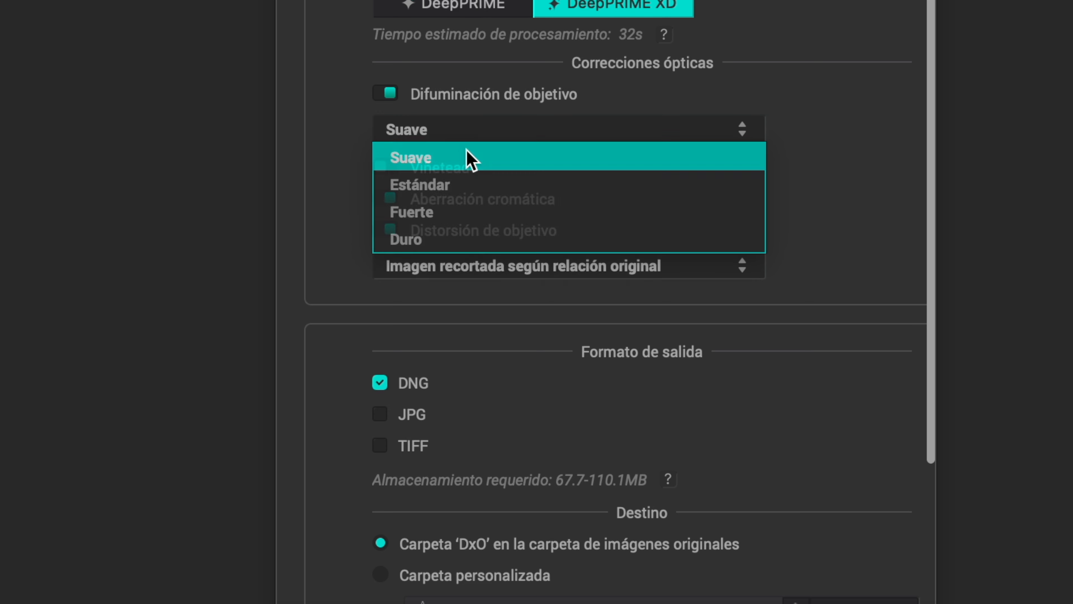
{"action": "left_click", "coordinate": [472, 141]}
{"action": "left_click", "coordinate": [461, 173]}
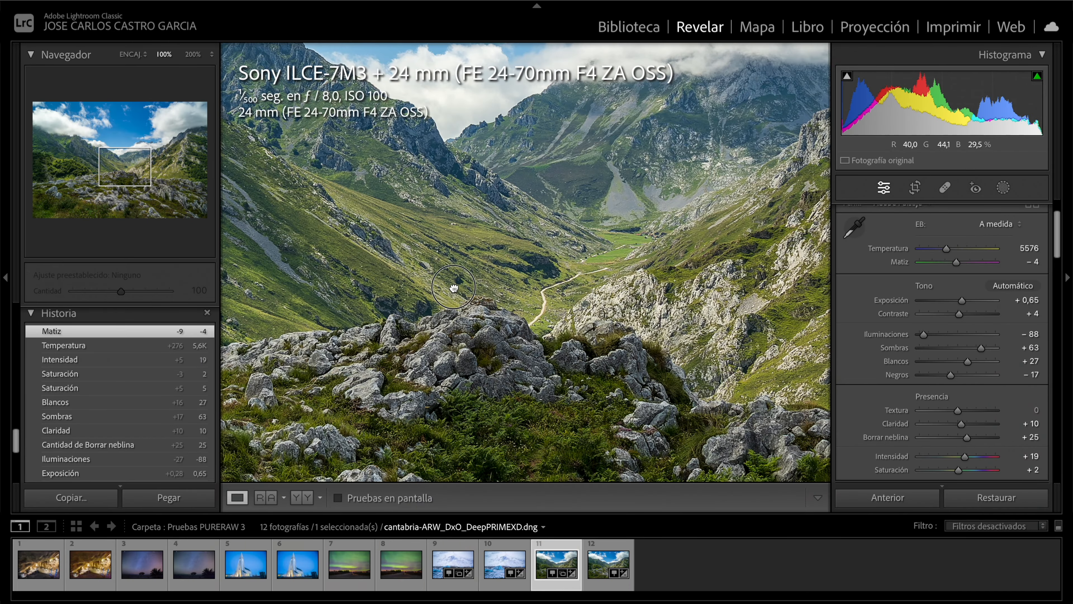
Switch to Lightroom Classic and compare the steep cliffs beside the clouds at 200% in the cantabria DNG and the original
{"action": "left_click", "coordinate": [453, 287]}
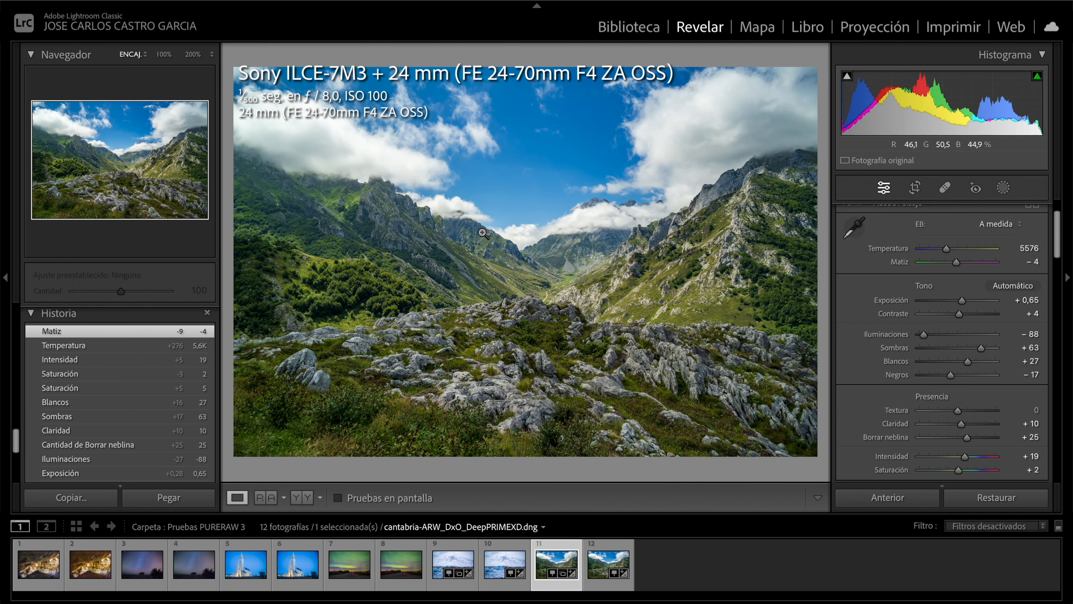
{"action": "left_click", "coordinate": [424, 218]}
{"action": "left_click_drag", "start_coordinate": [424, 218], "coordinate": [550, 280]}
{"action": "key", "text": "super+equal"}
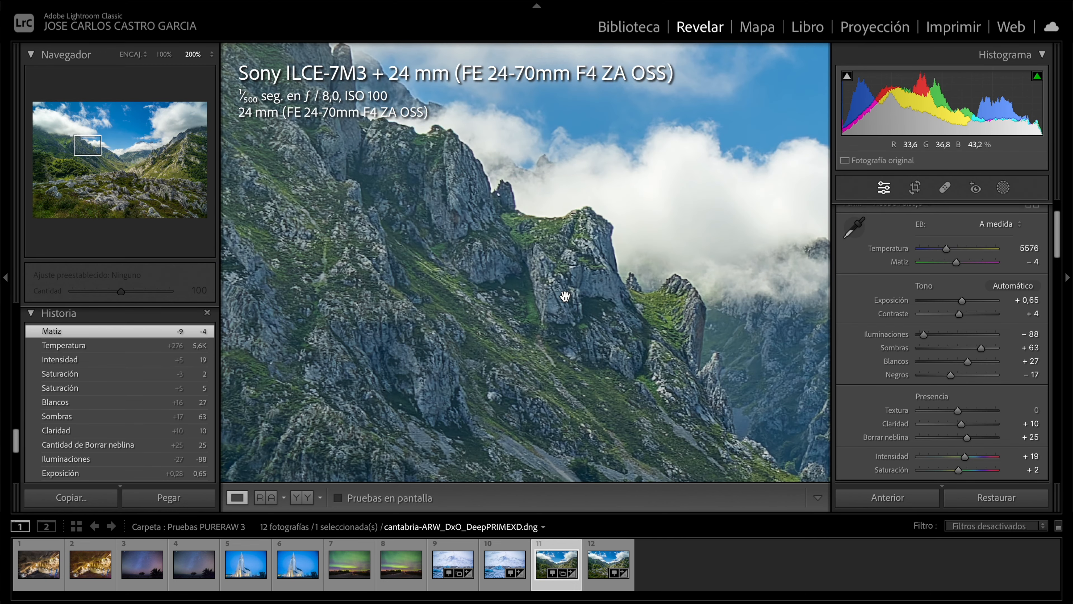
{"action": "left_click", "coordinate": [604, 555]}
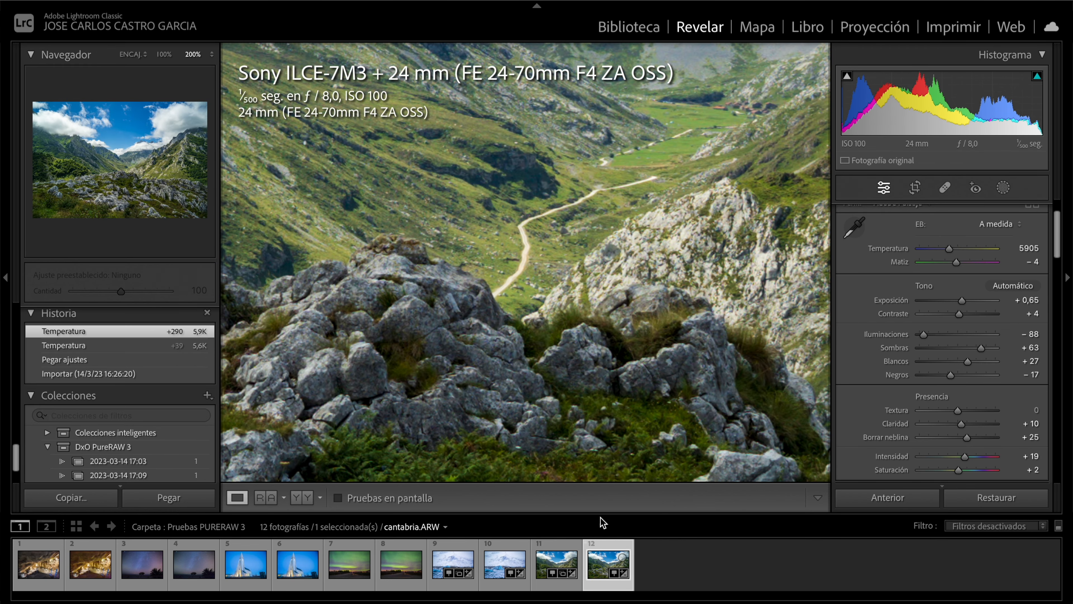
{"action": "left_click", "coordinate": [531, 317]}
{"action": "left_click", "coordinate": [463, 226]}
{"action": "left_click_drag", "start_coordinate": [463, 226], "coordinate": [697, 319]}
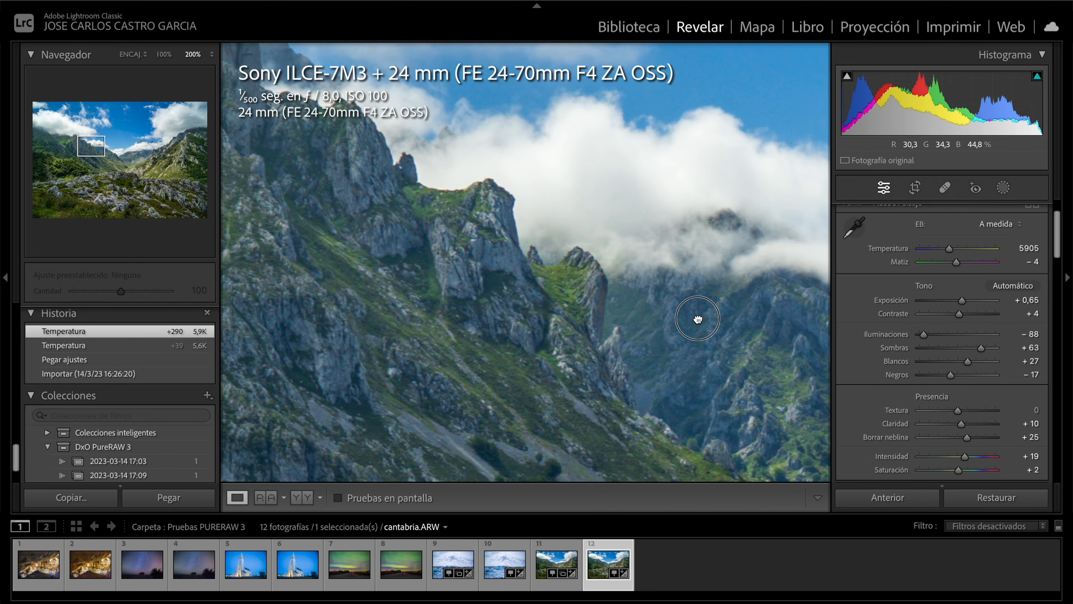
{"action": "left_click_drag", "start_coordinate": [571, 263], "coordinate": [668, 315]}
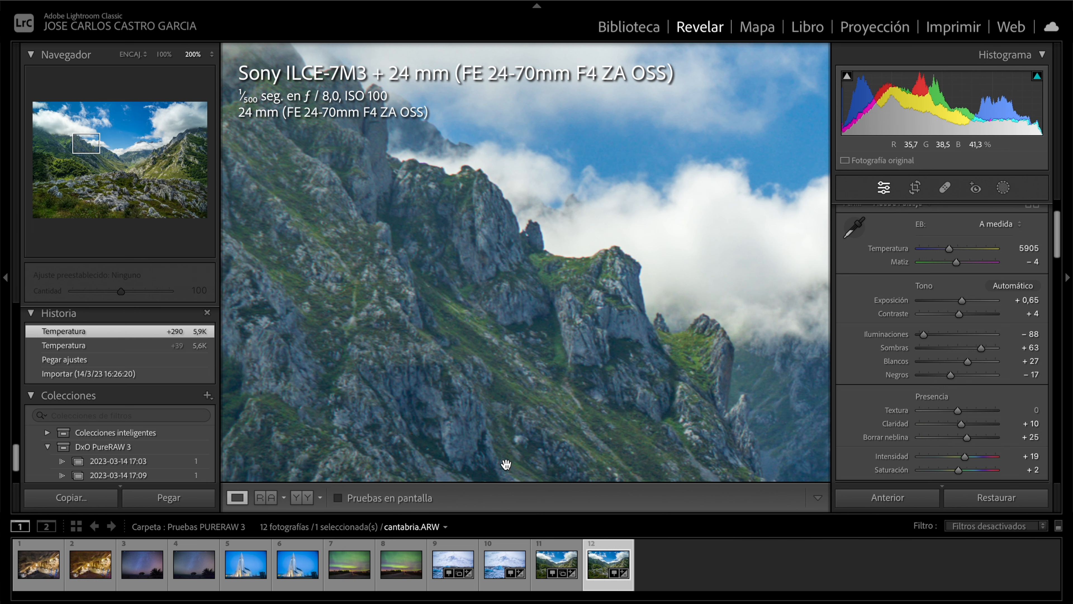
Return to the cantabria DNG and examine the cloud-covered central peak at 200%
{"action": "left_click", "coordinate": [556, 564]}
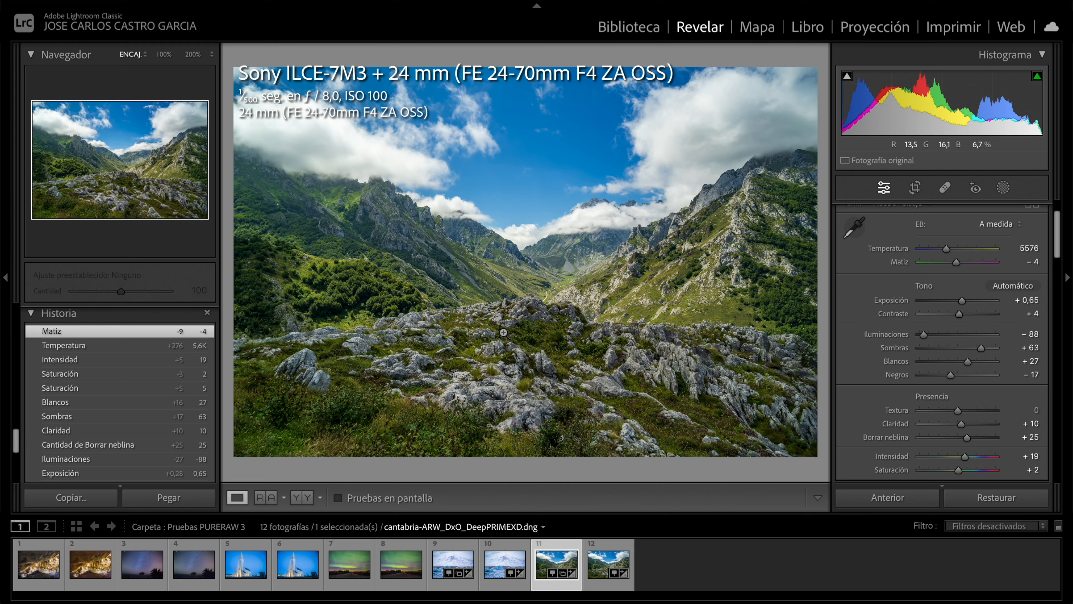
{"action": "left_click", "coordinate": [456, 220]}
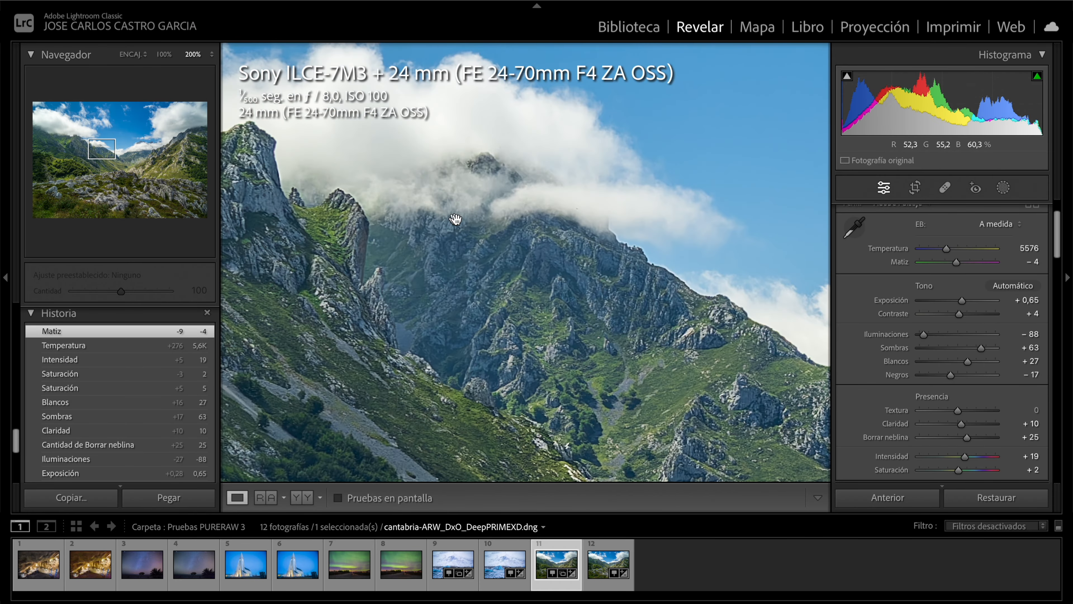
{"action": "left_click", "coordinate": [492, 242]}
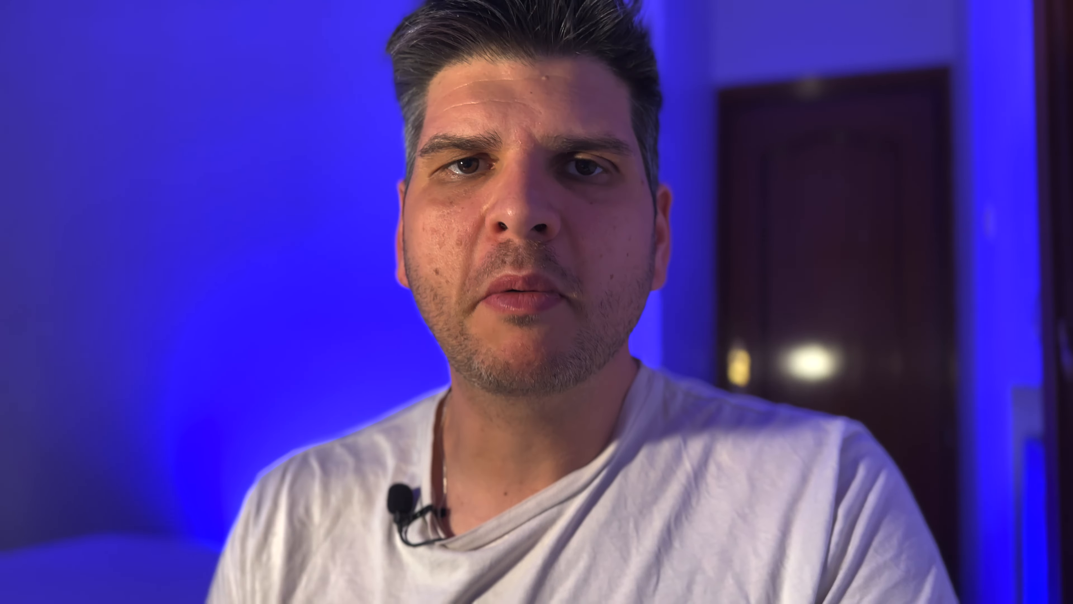